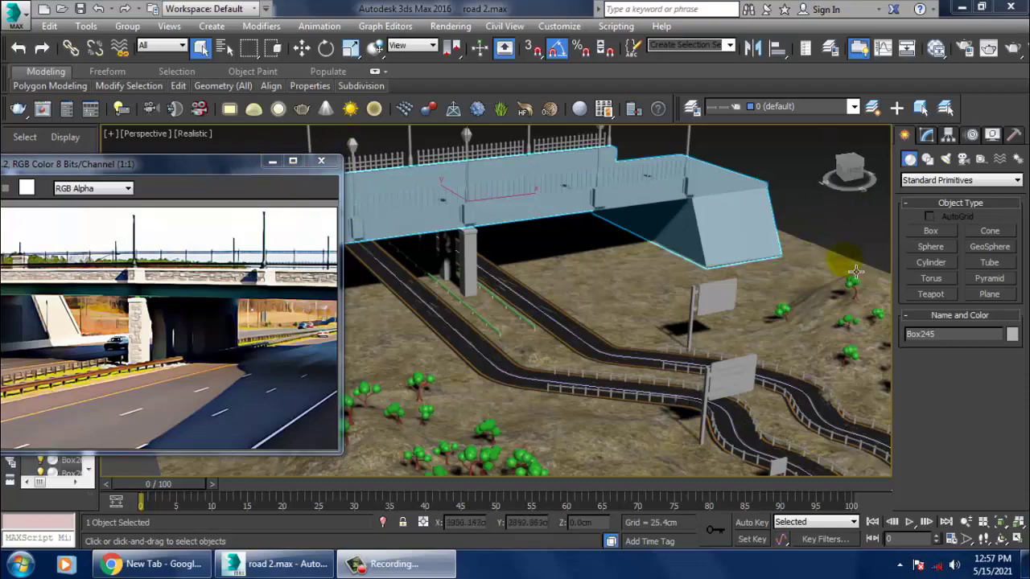
Select the terrain plane and convert it to an editable poly, collapsing its UVW Map modifier.
{"action": "middle_click_drag", "start_coordinate": [856, 272], "coordinate": [664, 292], "text": "alt"}
{"action": "middle_click_drag", "start_coordinate": [820, 342], "coordinate": [733, 336], "text": "alt"}
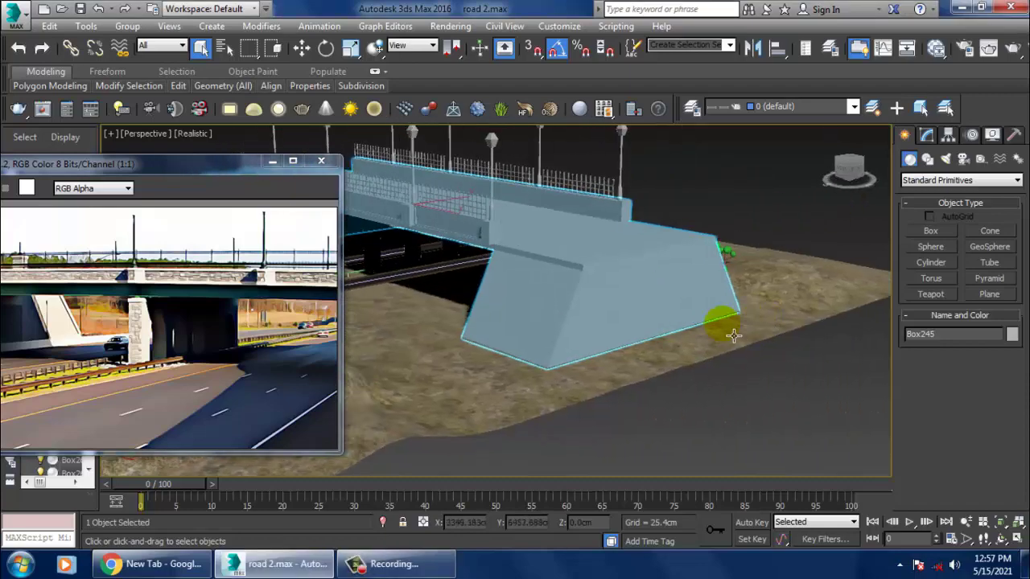
{"action": "left_click", "coordinate": [669, 360]}
{"action": "middle_click_drag", "start_coordinate": [669, 359], "coordinate": [747, 359], "text": "alt"}
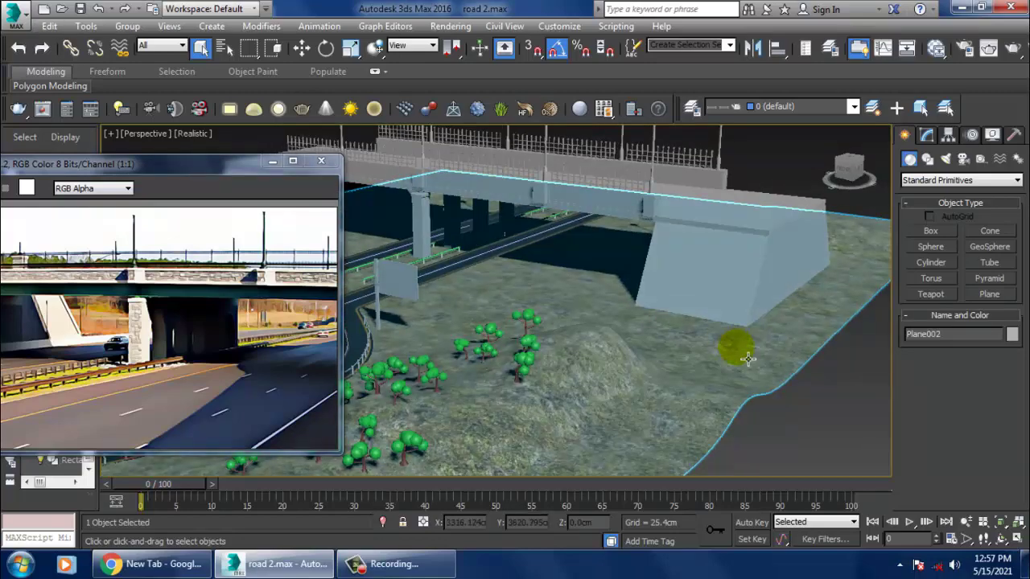
{"action": "left_click", "coordinate": [928, 137]}
{"action": "left_click", "coordinate": [935, 259]}
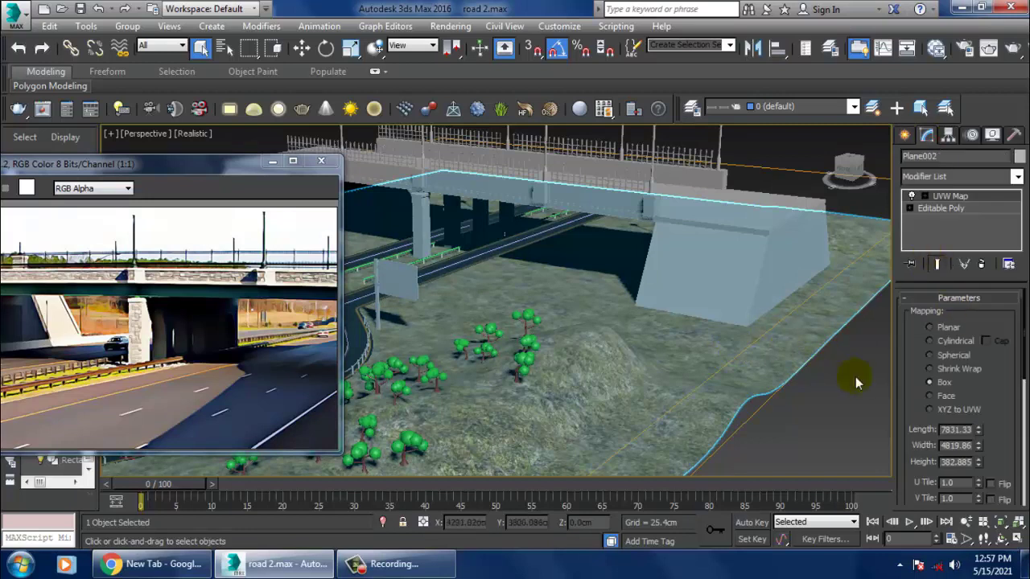
{"action": "right_click", "coordinate": [788, 339]}
{"action": "mouse_move", "coordinate": [845, 492]}
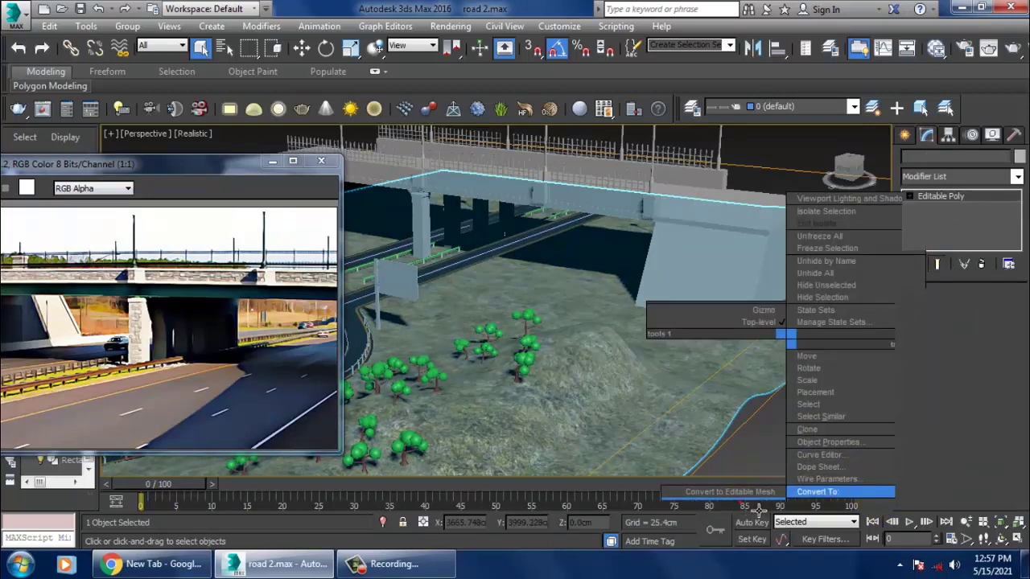
{"action": "left_click", "coordinate": [740, 501]}
Select the terrain's outer edge loop beside the bridge abutment and extrude it outward along X in three successive strips.
{"action": "left_click", "coordinate": [938, 315]}
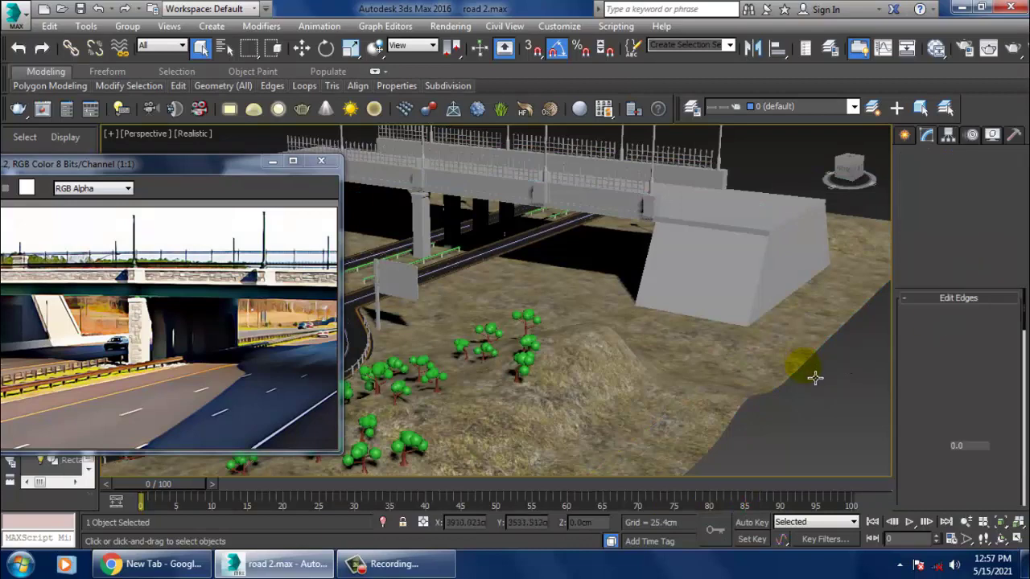
{"action": "left_click", "coordinate": [815, 377]}
{"action": "key", "text": "F3"}
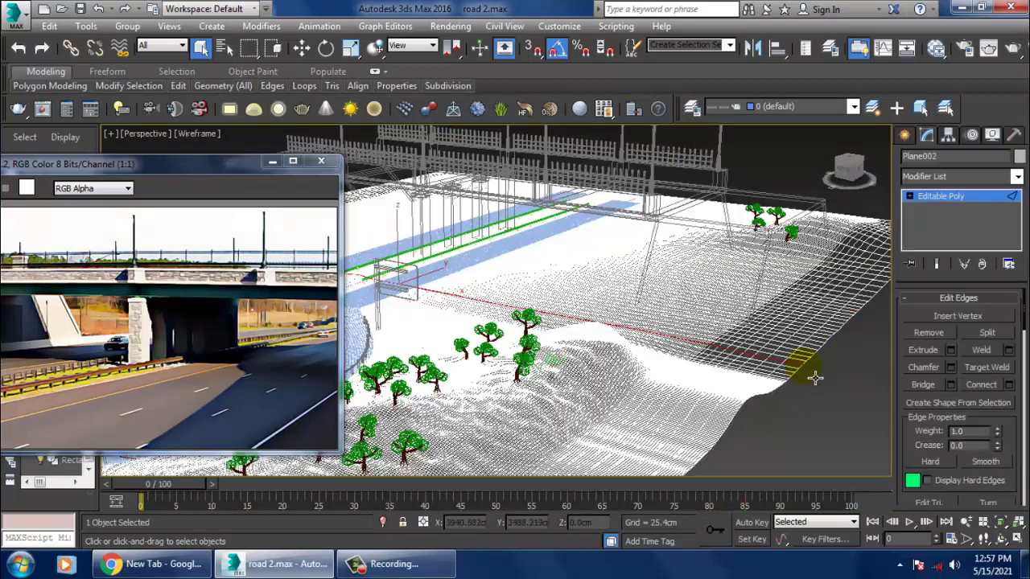
{"action": "left_click", "coordinate": [801, 377]}
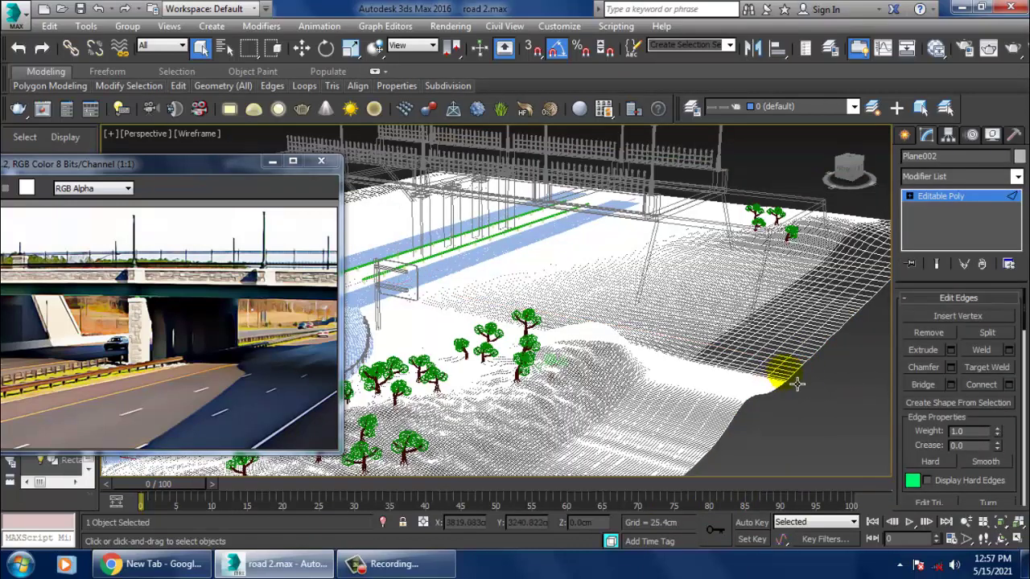
{"action": "scroll", "coordinate": [797, 384], "scroll_direction": "up", "scroll_amount": 3}
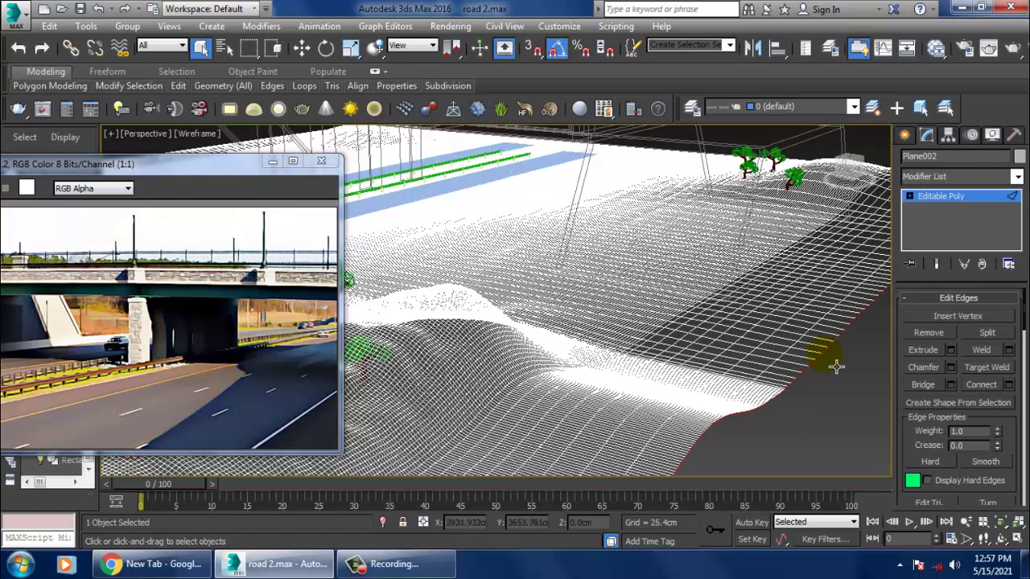
{"action": "scroll", "coordinate": [796, 378], "scroll_direction": "down", "scroll_amount": 5}
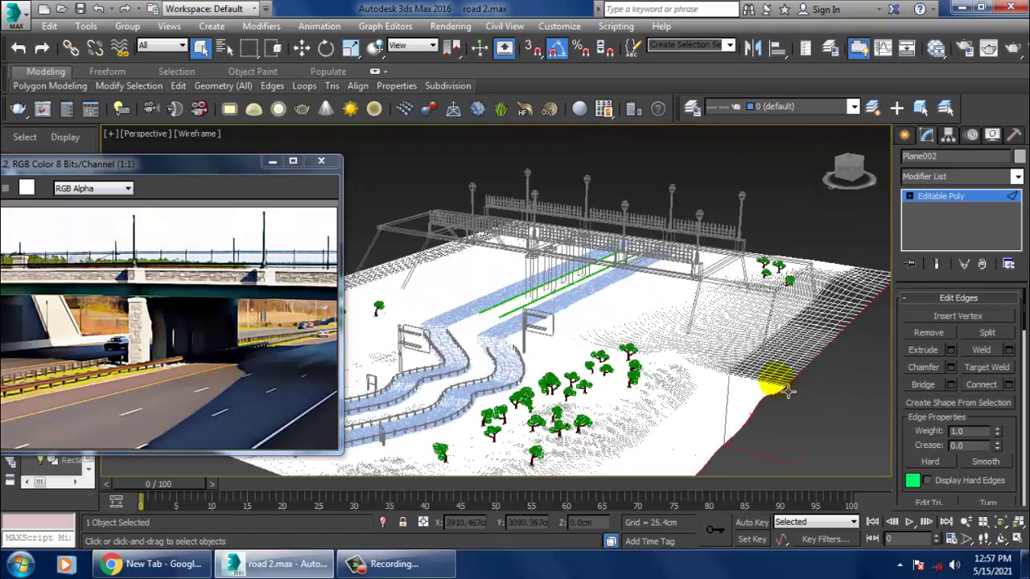
{"action": "key", "text": "w"}
{"action": "key", "text": "F3"}
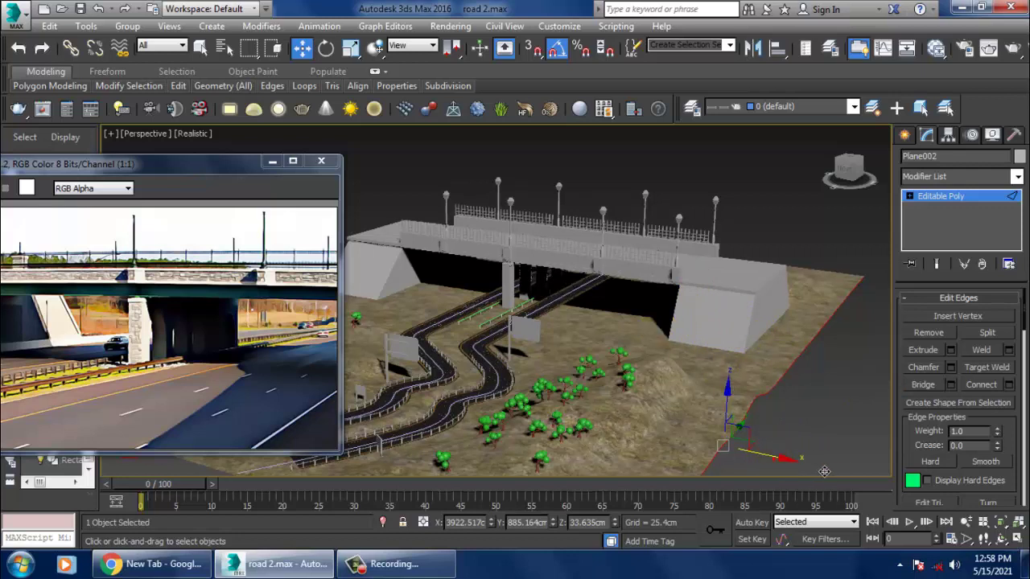
{"action": "left_click_drag", "start_coordinate": [823, 471], "coordinate": [792, 467]}
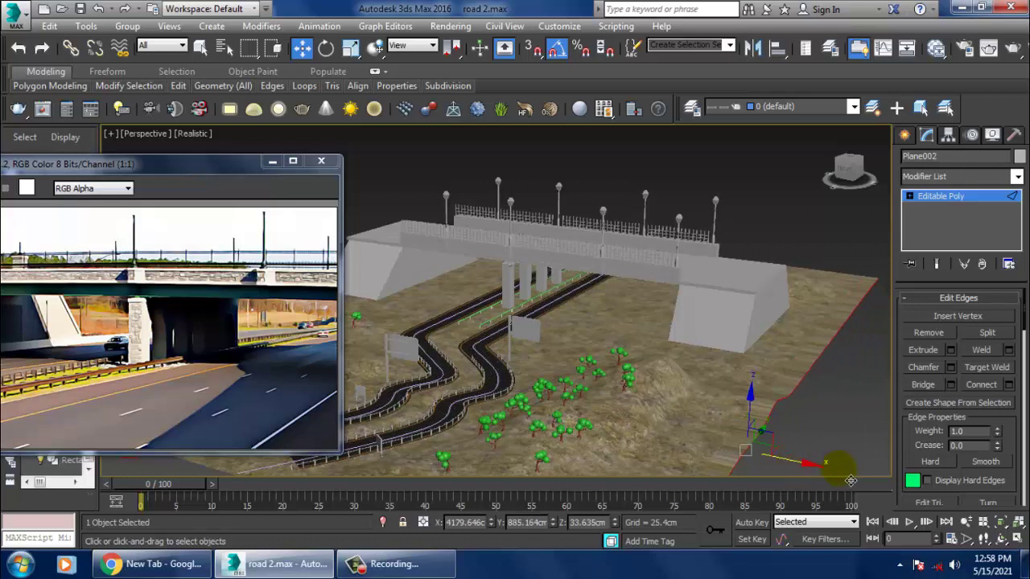
{"action": "left_click_drag", "start_coordinate": [850, 481], "coordinate": [835, 476]}
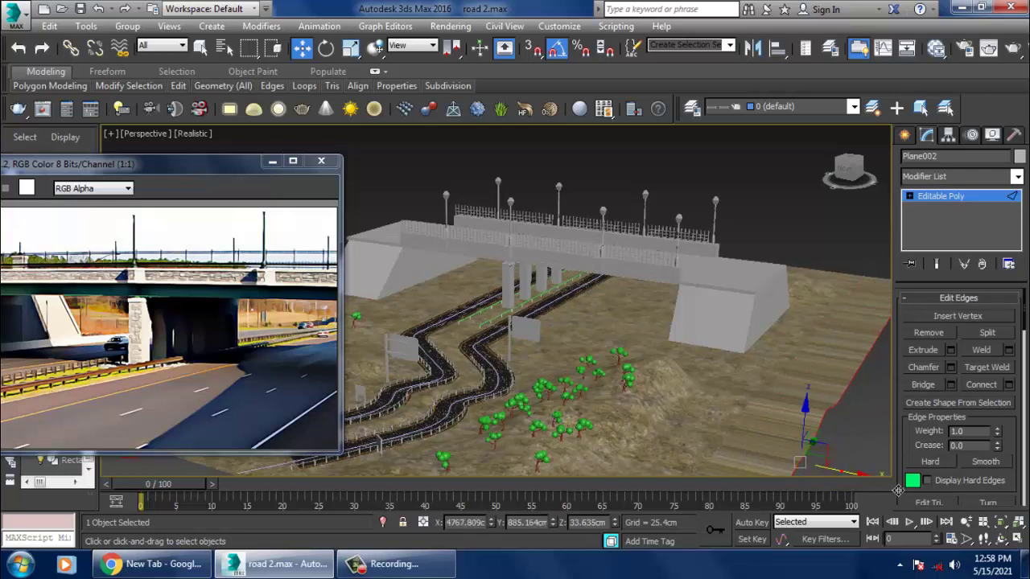
{"action": "left_click_drag", "start_coordinate": [917, 495], "coordinate": [917, 496]}
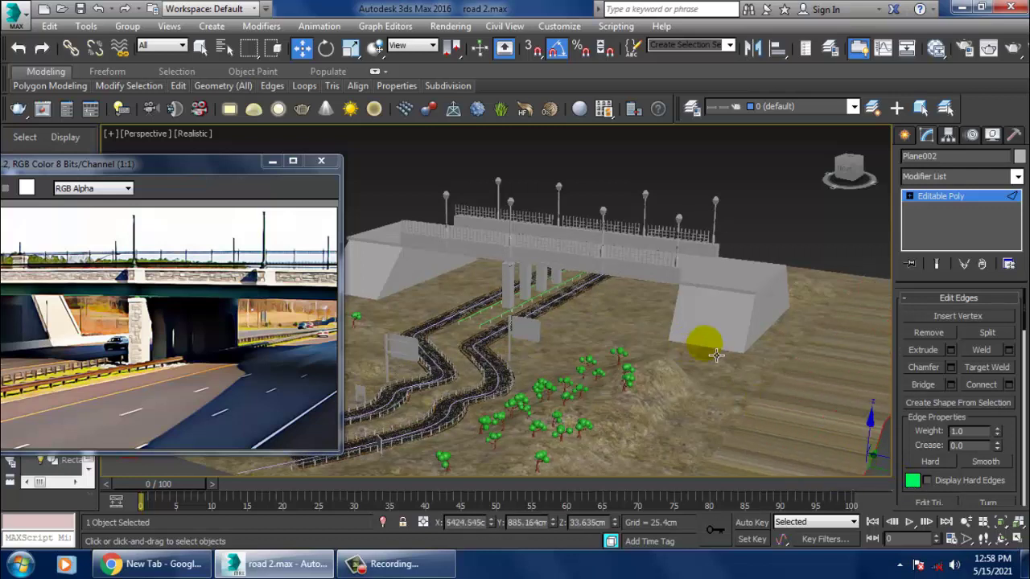
Extrude the terrain's outer edge one more strip outward along X by about 749 cm, and leave edge editing.
{"action": "middle_click_drag", "start_coordinate": [717, 357], "coordinate": [592, 295], "text": "alt"}
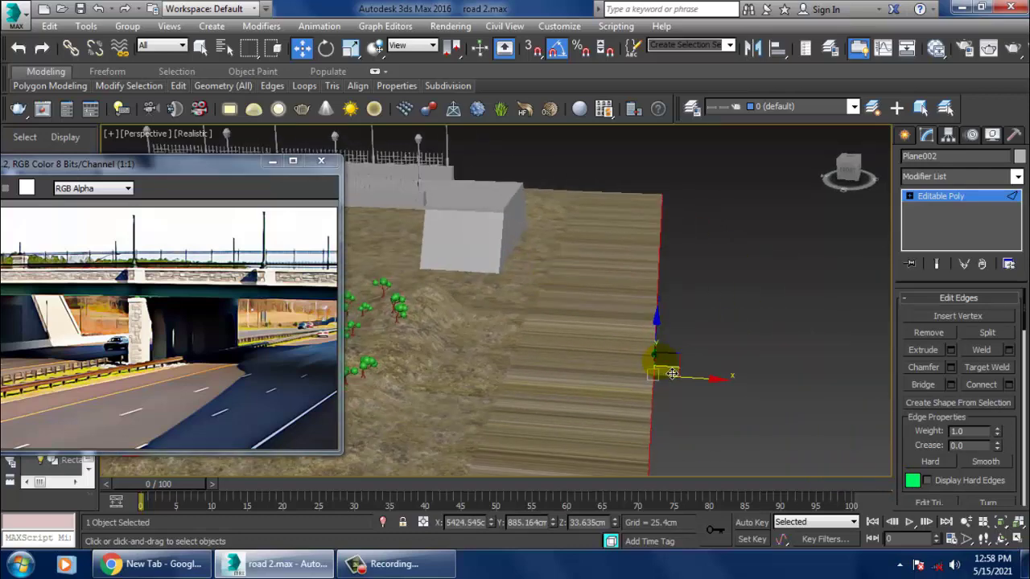
{"action": "key", "text": "F4"}
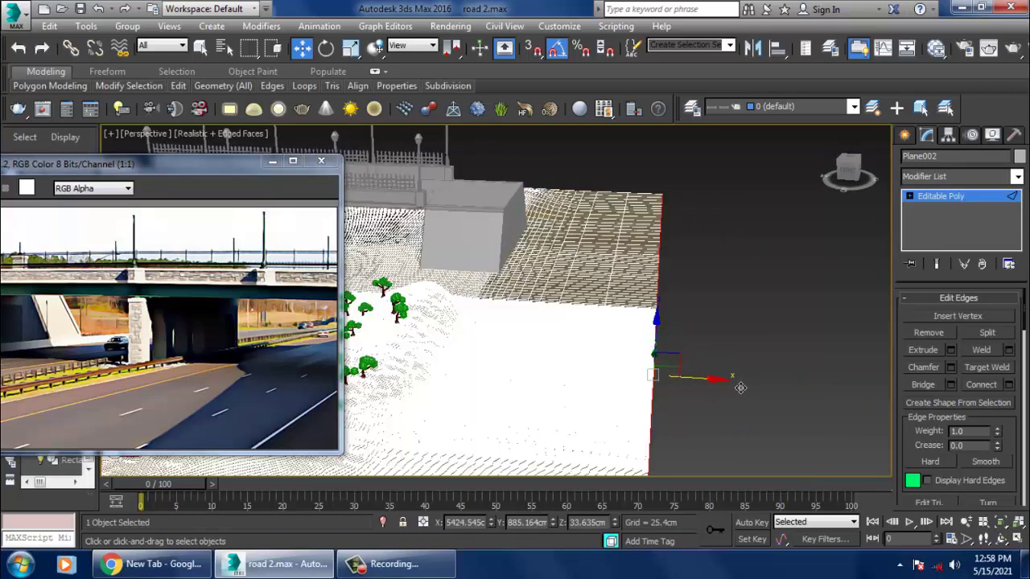
{"action": "left_click_drag", "start_coordinate": [760, 388], "coordinate": [831, 396], "text": "shift"}
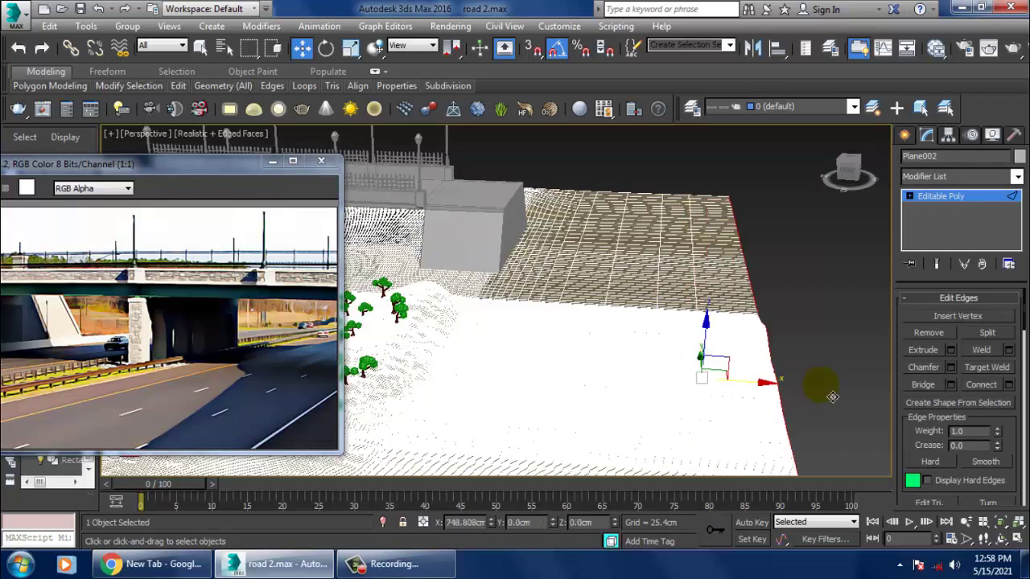
{"action": "left_click", "coordinate": [614, 278]}
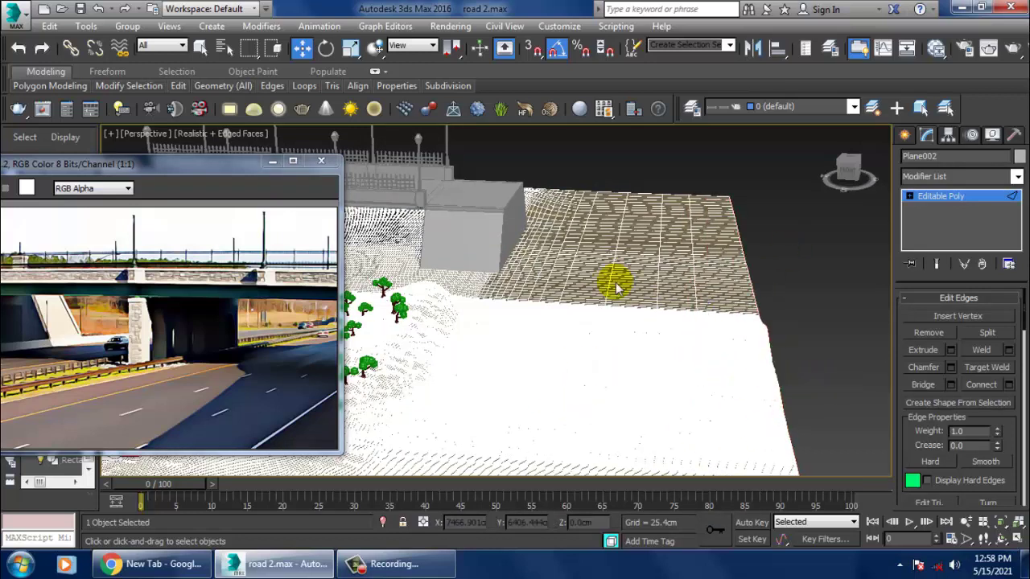
{"action": "middle_click_drag", "start_coordinate": [606, 186], "coordinate": [602, 298], "text": "alt"}
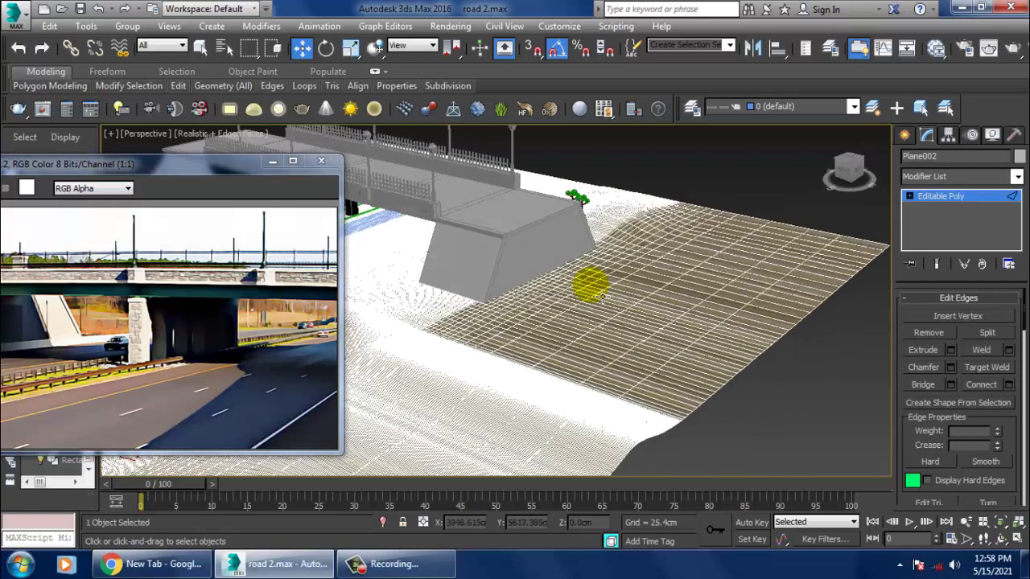
{"action": "left_click", "coordinate": [909, 197]}
{"action": "left_click", "coordinate": [957, 195]}
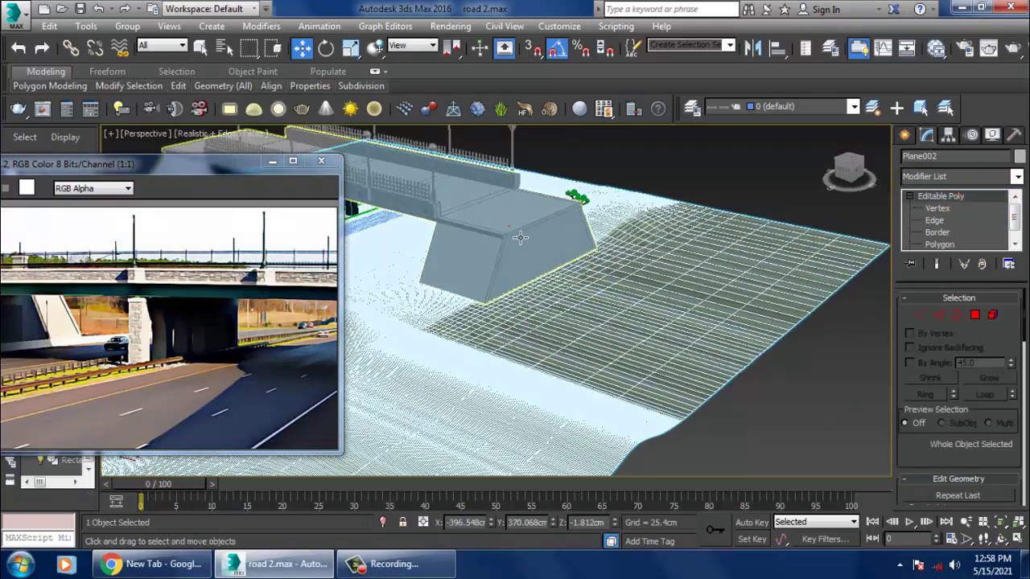
On the bridge object, select only the thin polygons along the deck's end, above the abutment's large outer face.
{"action": "left_click", "coordinate": [520, 238]}
{"action": "left_click", "coordinate": [938, 243]}
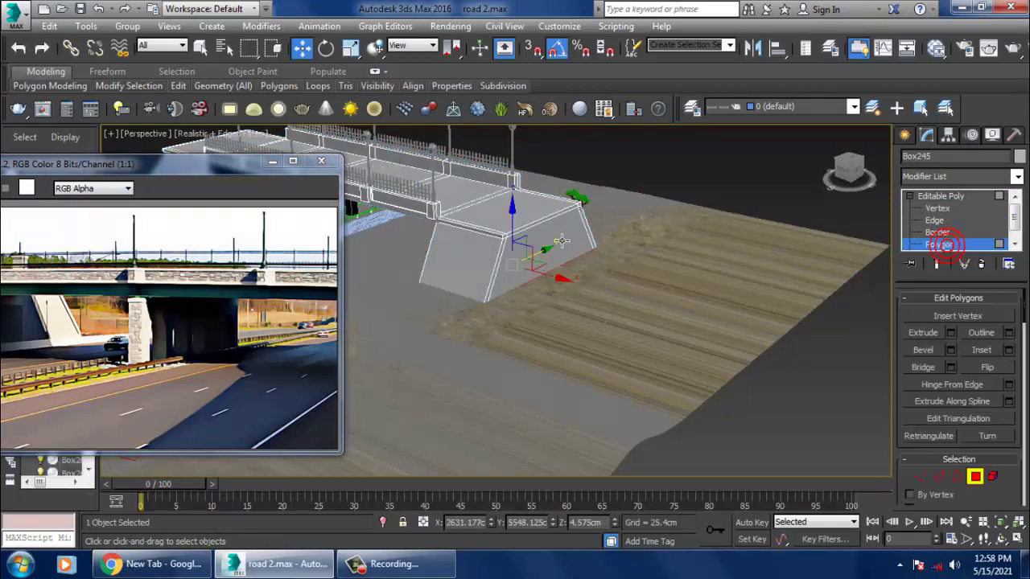
{"action": "left_click", "coordinate": [483, 225]}
{"action": "scroll", "coordinate": [484, 218], "scroll_direction": "up", "scroll_amount": 5}
{"action": "left_click", "coordinate": [462, 210], "text": "ctrl"}
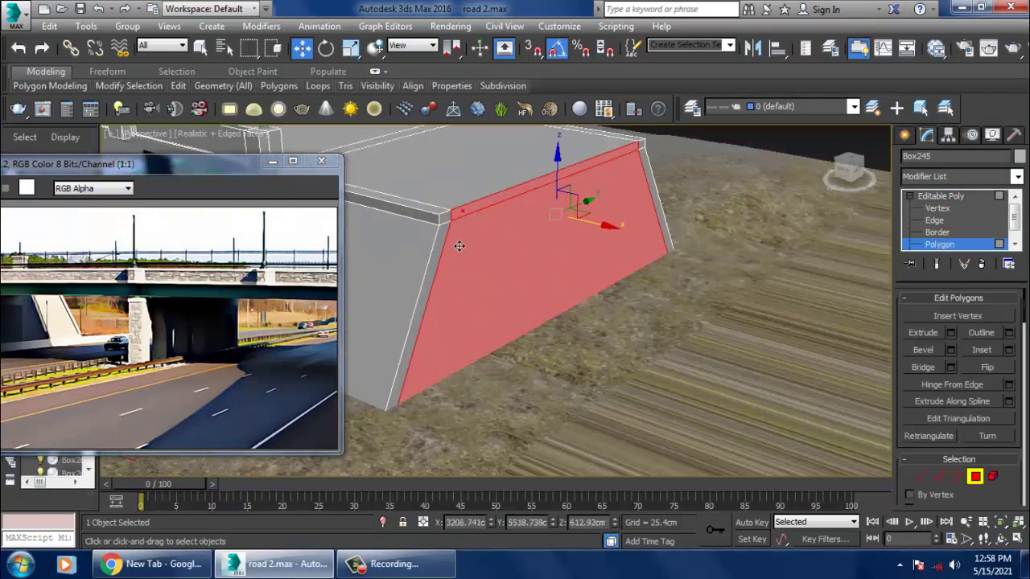
{"action": "left_click", "coordinate": [445, 233], "text": "ctrl"}
{"action": "left_click", "coordinate": [447, 218], "text": "ctrl"}
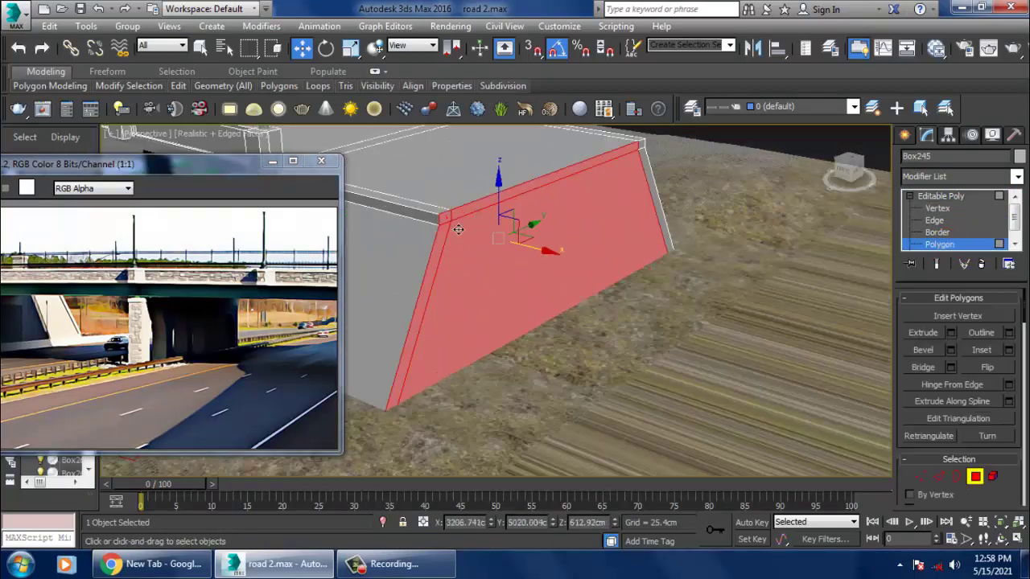
{"action": "left_click", "coordinate": [643, 148], "text": "ctrl"}
{"action": "left_click", "coordinate": [625, 172], "text": "alt"}
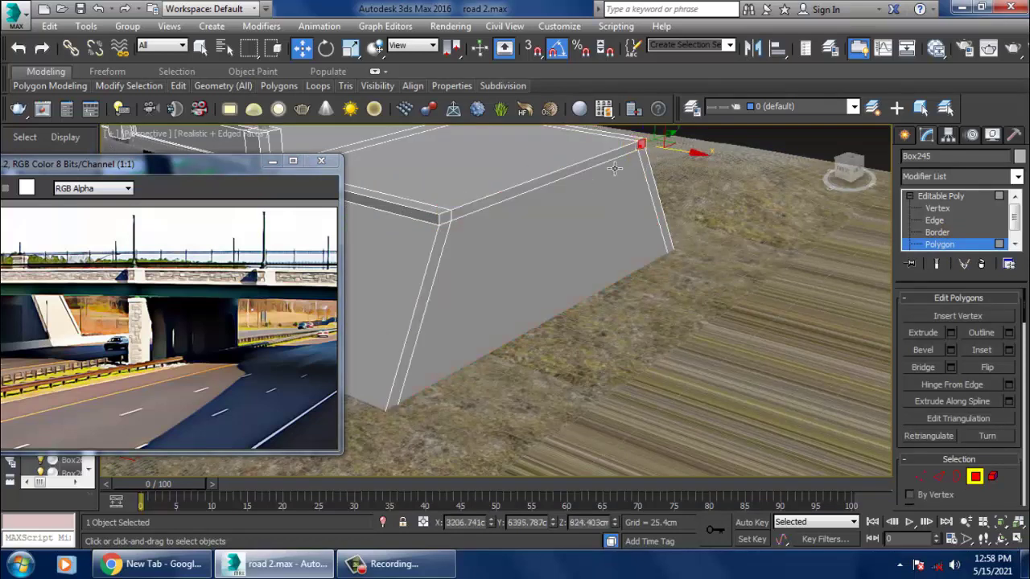
{"action": "left_click", "coordinate": [613, 168], "text": "ctrl"}
{"action": "scroll", "coordinate": [453, 230], "scroll_direction": "down", "scroll_amount": 6}
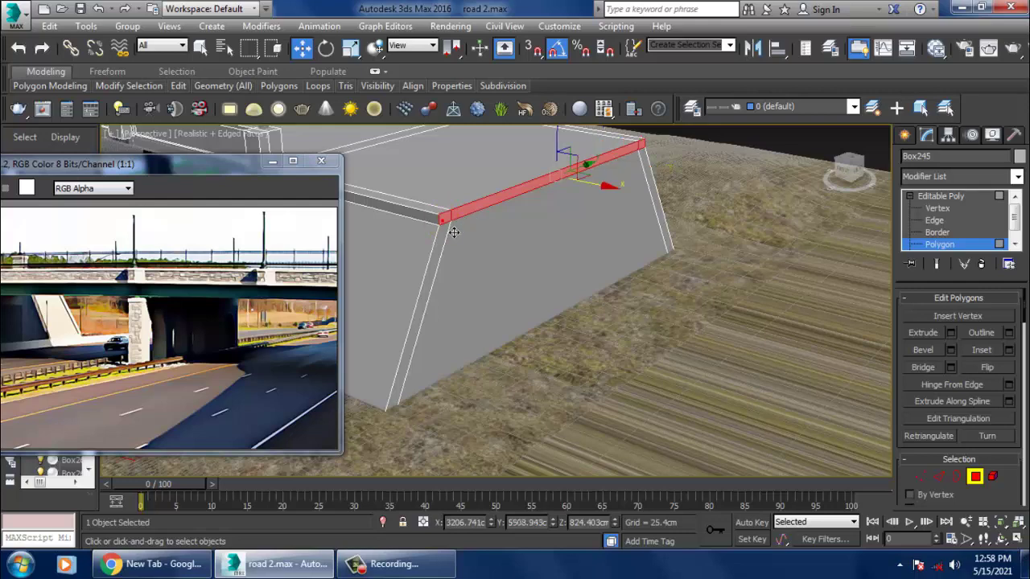
Extrude the selected deck-end polygons outward by 1151.129 cm and move them along X to about 6253 cm.
{"action": "middle_click_drag", "start_coordinate": [579, 264], "coordinate": [572, 261], "text": "alt"}
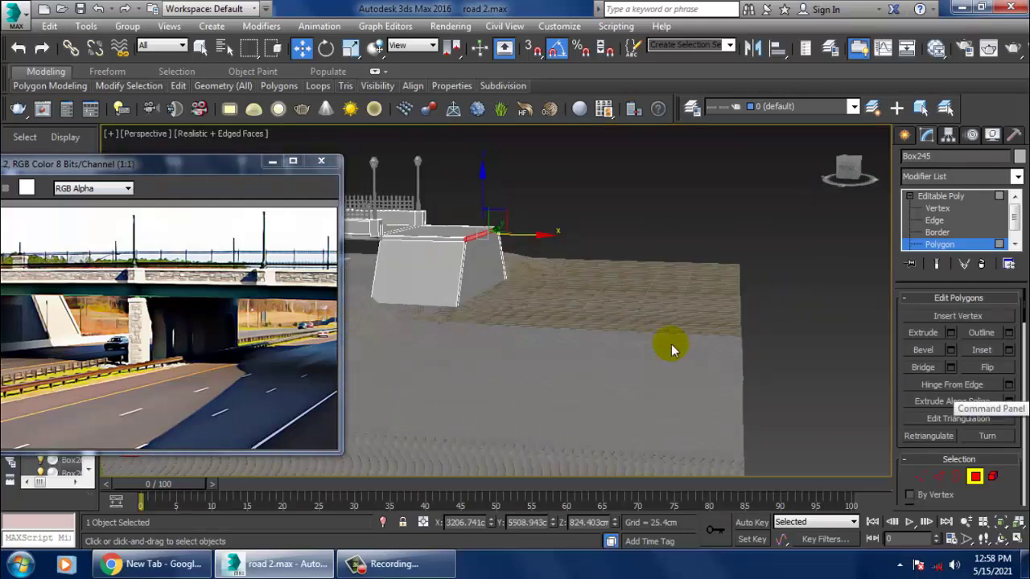
{"action": "middle_click_drag", "start_coordinate": [566, 264], "coordinate": [599, 272], "text": "alt"}
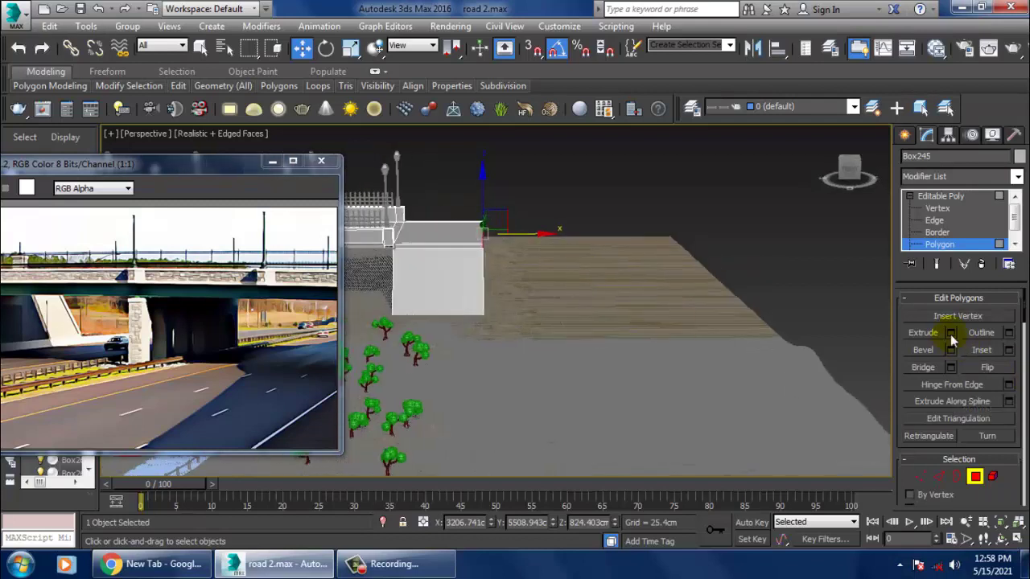
{"action": "left_click", "coordinate": [951, 333]}
{"action": "left_click", "coordinate": [506, 348]}
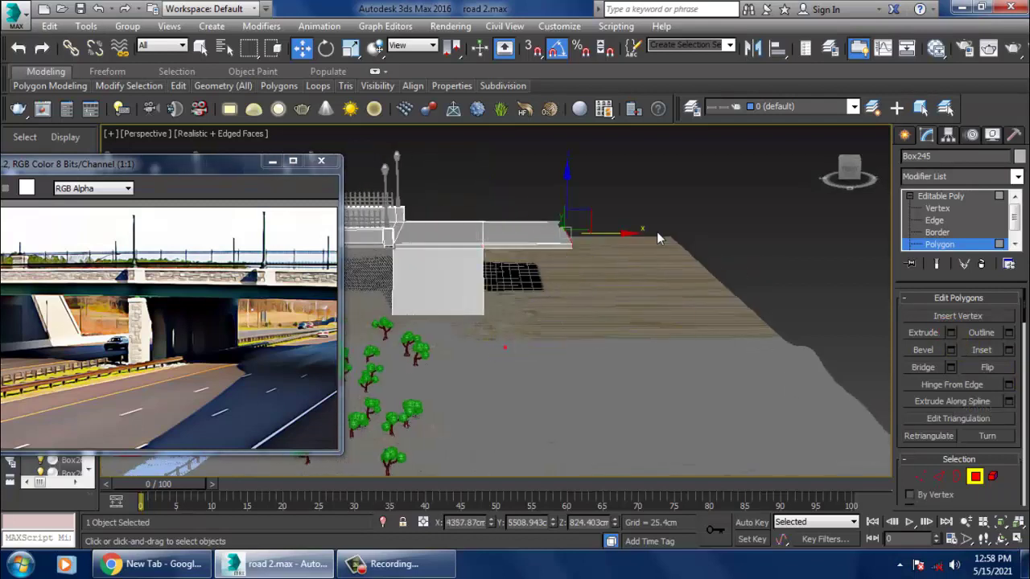
{"action": "left_click_drag", "start_coordinate": [629, 245], "coordinate": [712, 241]}
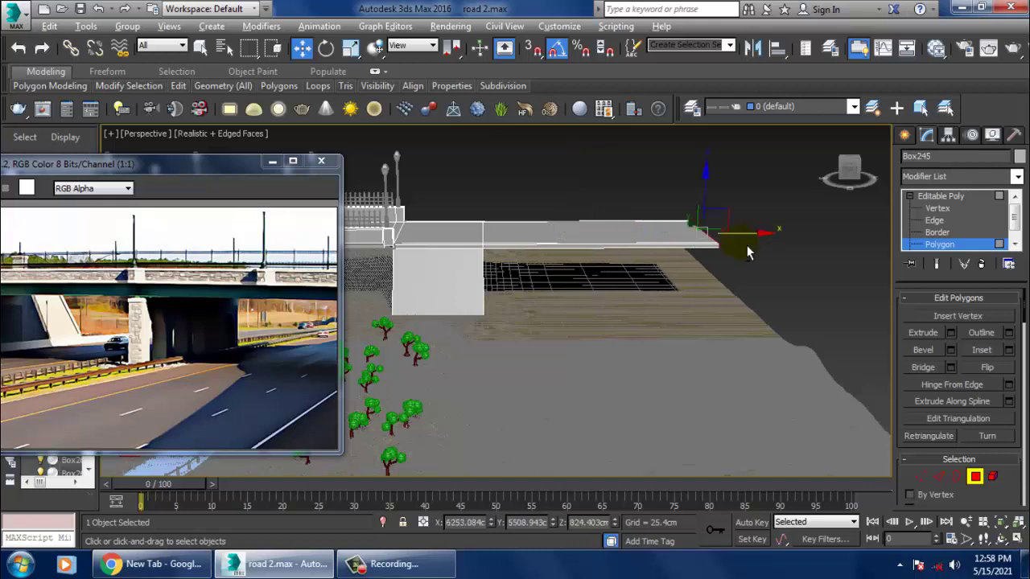
Select the underside polygon of the extended deck slab, extrude it, and lower it toward the terrain to form a solid base.
{"action": "middle_click_drag", "start_coordinate": [712, 241], "coordinate": [689, 250], "text": "alt"}
{"action": "scroll", "coordinate": [689, 250], "scroll_direction": "up", "scroll_amount": 3}
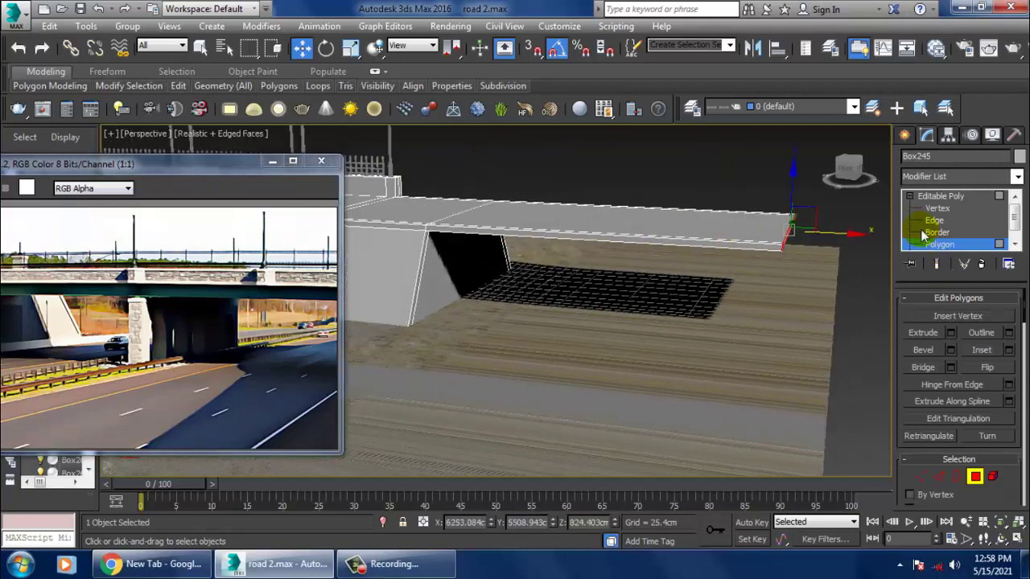
{"action": "middle_click_drag", "start_coordinate": [514, 275], "coordinate": [524, 246], "text": "alt"}
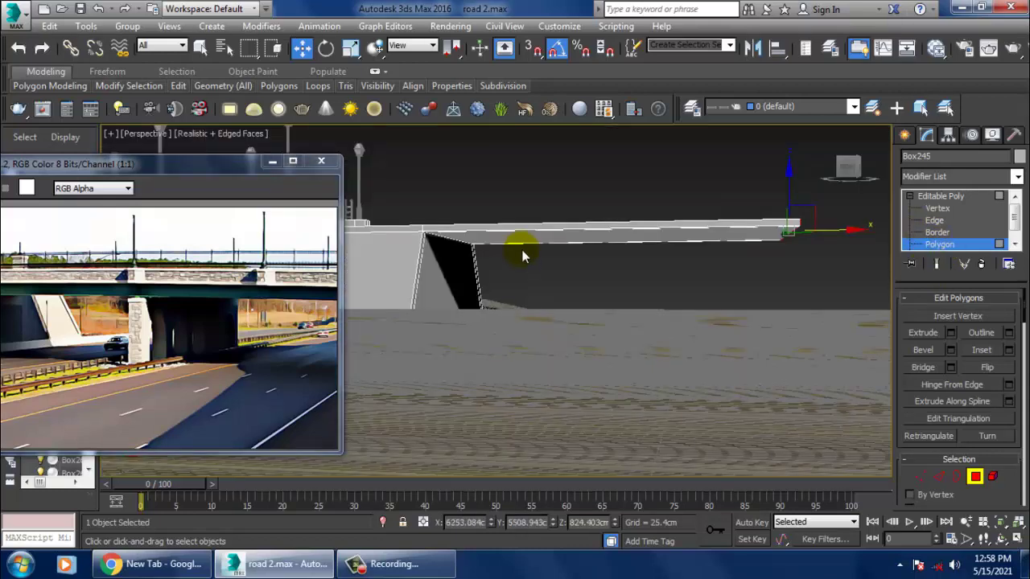
{"action": "left_click", "coordinate": [535, 246]}
{"action": "middle_click_drag", "start_coordinate": [635, 275], "coordinate": [637, 153], "text": "alt"}
{"action": "scroll", "coordinate": [658, 161], "scroll_direction": "down", "scroll_amount": 4}
{"action": "middle_click_drag", "start_coordinate": [708, 163], "coordinate": [712, 222], "text": "alt"}
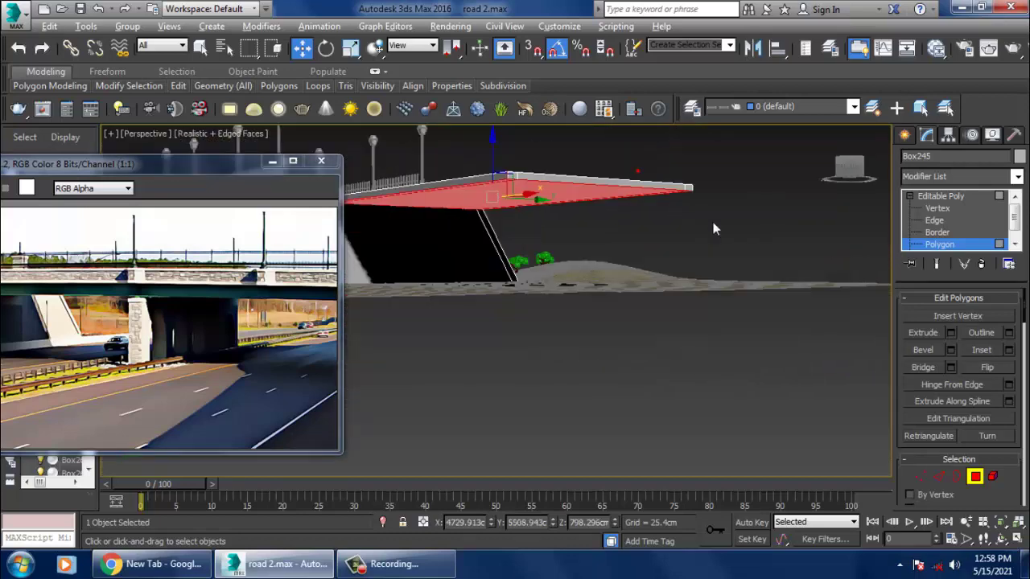
{"action": "left_click", "coordinate": [951, 332]}
{"action": "middle_click_drag", "start_coordinate": [729, 302], "coordinate": [623, 272], "text": "alt"}
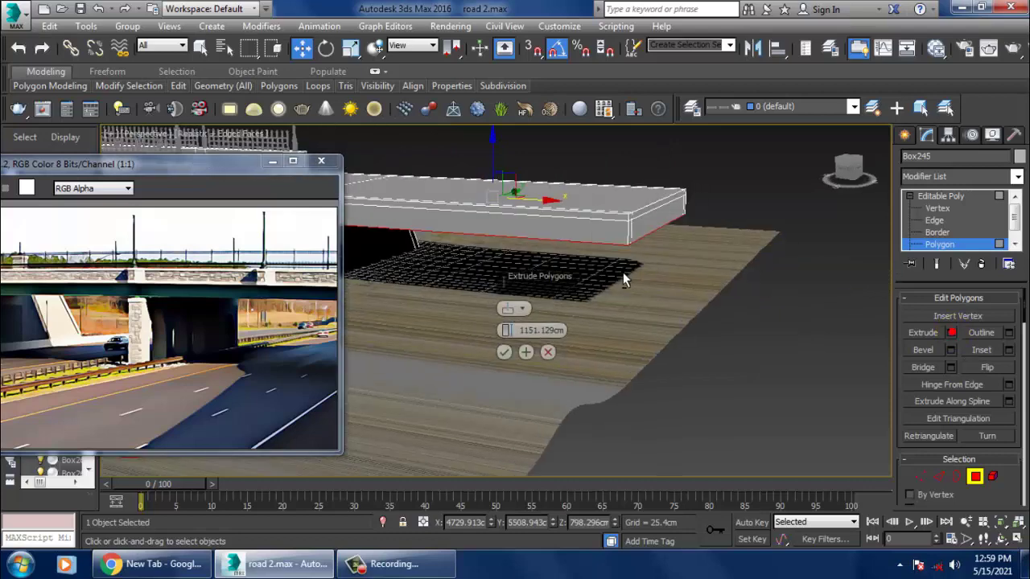
{"action": "left_click", "coordinate": [504, 352]}
{"action": "left_click_drag", "start_coordinate": [505, 182], "coordinate": [522, 252]}
Lower the top vertices at the extension's outer end by about 795 cm to form a ramp sloping down to the terrain.
{"action": "middle_click_drag", "start_coordinate": [522, 252], "coordinate": [616, 182], "text": "alt"}
{"action": "key", "text": "1"}
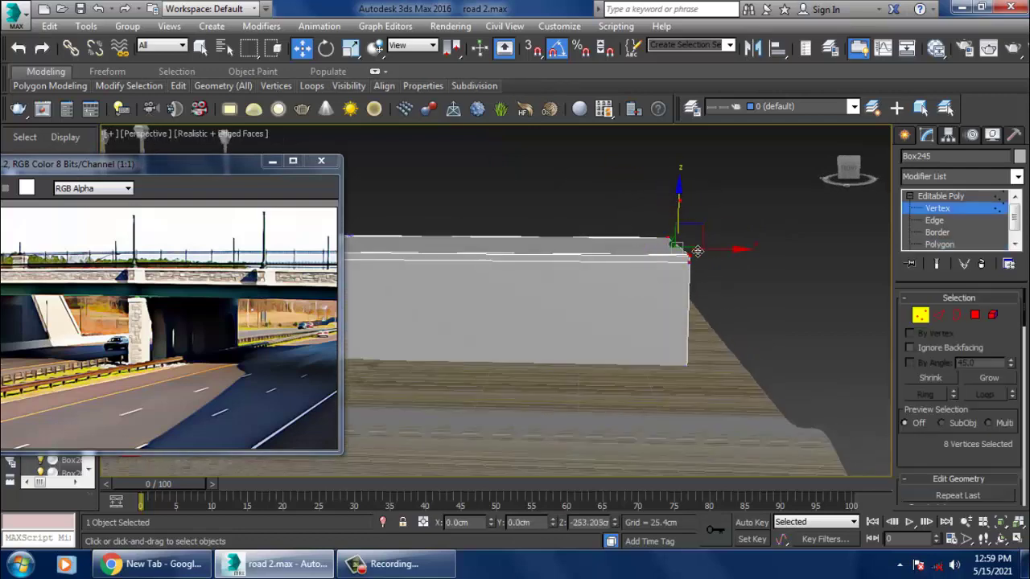
{"action": "left_click_drag", "start_coordinate": [696, 252], "coordinate": [706, 309]}
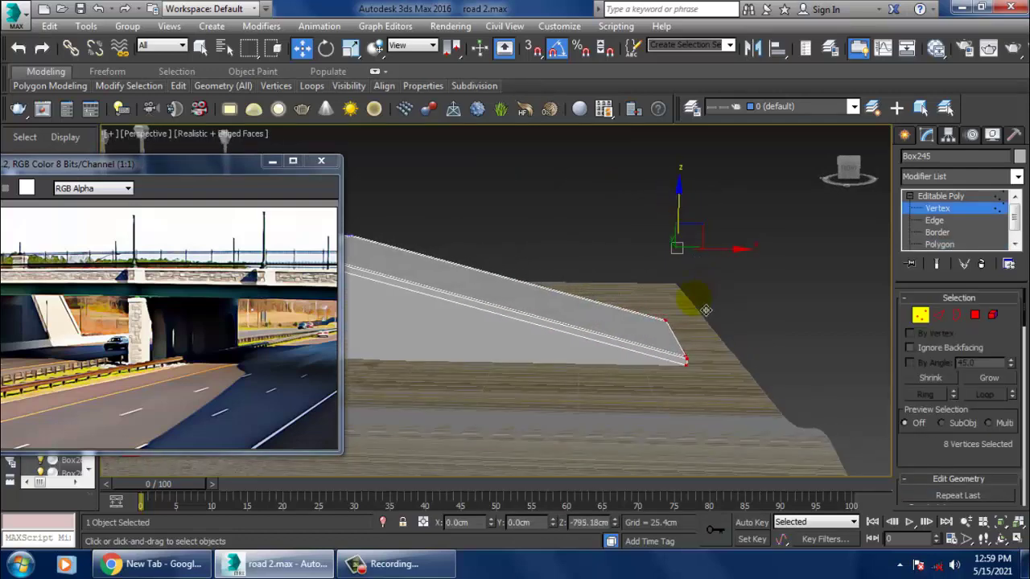
{"action": "scroll", "coordinate": [705, 309], "scroll_direction": "down", "scroll_amount": 5}
{"action": "middle_click_drag", "start_coordinate": [730, 317], "coordinate": [746, 356], "text": "alt"}
{"action": "scroll", "coordinate": [675, 333], "scroll_direction": "up", "scroll_amount": 4}
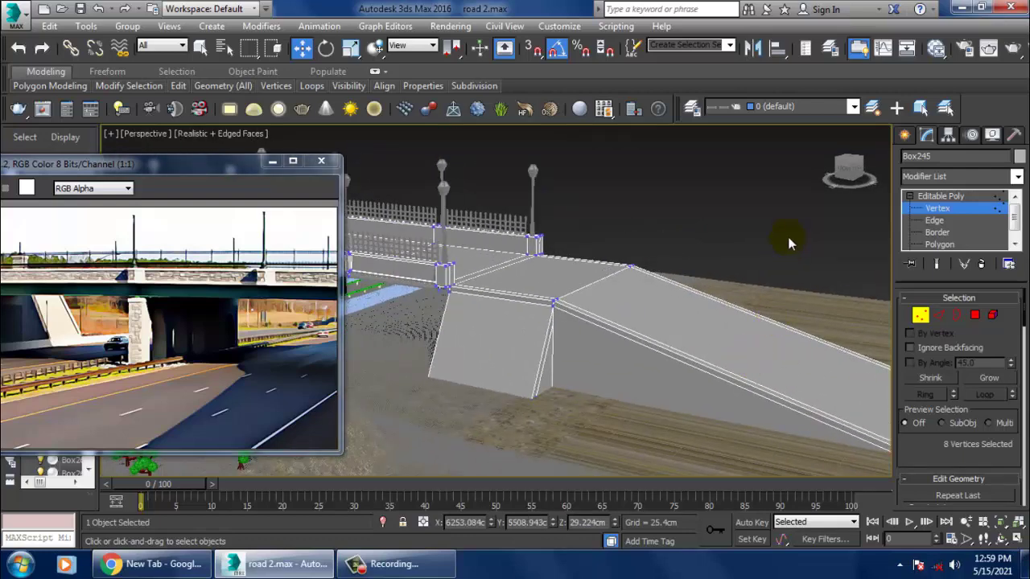
Finish vertex editing on the bridge and select the terrain plane at the bridge's opposite end.
{"action": "middle_click_drag", "start_coordinate": [587, 320], "coordinate": [594, 319]}
{"action": "middle_click_drag", "start_coordinate": [714, 290], "coordinate": [652, 240]}
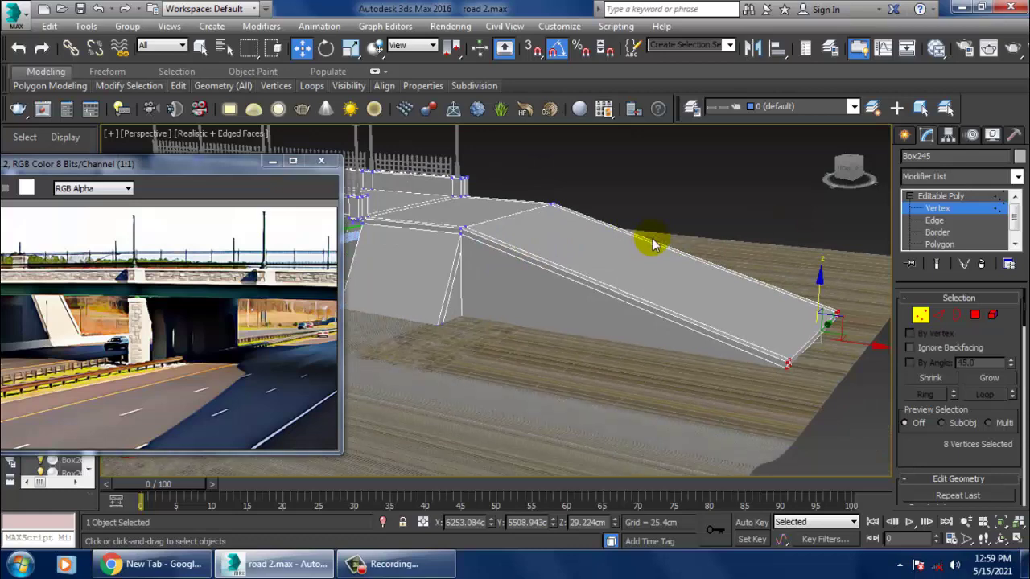
{"action": "mouse_move", "coordinate": [604, 258]}
{"action": "middle_mouse_down", "text": "alt"}
{"action": "mouse_move", "coordinate": [724, 299]}
{"action": "mouse_move", "coordinate": [609, 253]}
{"action": "mouse_move", "coordinate": [664, 322]}
{"action": "mouse_move", "coordinate": [594, 318]}
{"action": "mouse_move", "coordinate": [698, 301]}
{"action": "mouse_move", "coordinate": [607, 245]}
{"action": "middle_mouse_up", "text": "alt"}
{"action": "scroll", "coordinate": [664, 324], "scroll_direction": "down", "scroll_amount": 5}
{"action": "middle_click_drag", "start_coordinate": [692, 318], "coordinate": [637, 329]}
{"action": "left_click", "coordinate": [957, 201]}
{"action": "left_click", "coordinate": [753, 367]}
{"action": "scroll", "coordinate": [753, 368], "scroll_direction": "up", "scroll_amount": 5}
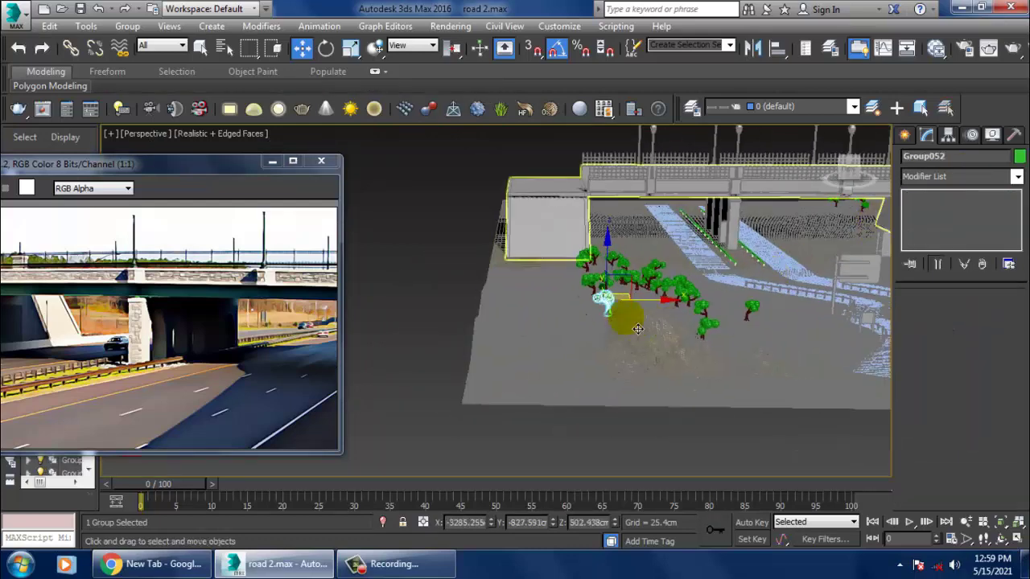
{"action": "left_click", "coordinate": [552, 338]}
Select the terrain plane's open boundary edges along its outer side, beyond the bridge's unextended end.
{"action": "left_click", "coordinate": [934, 219]}
{"action": "left_click", "coordinate": [945, 196]}
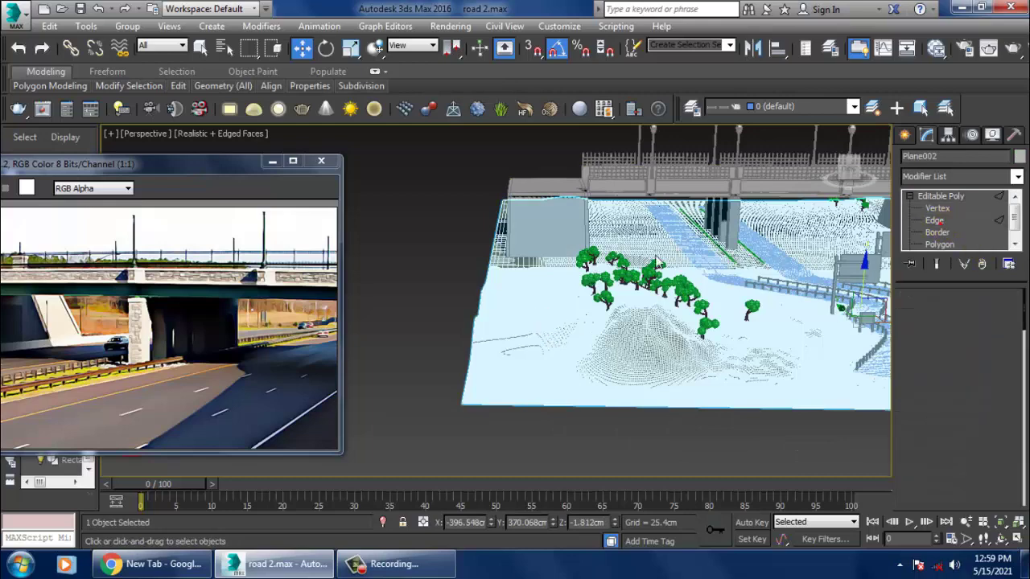
{"action": "scroll", "coordinate": [613, 325], "scroll_direction": "up", "scroll_amount": 5}
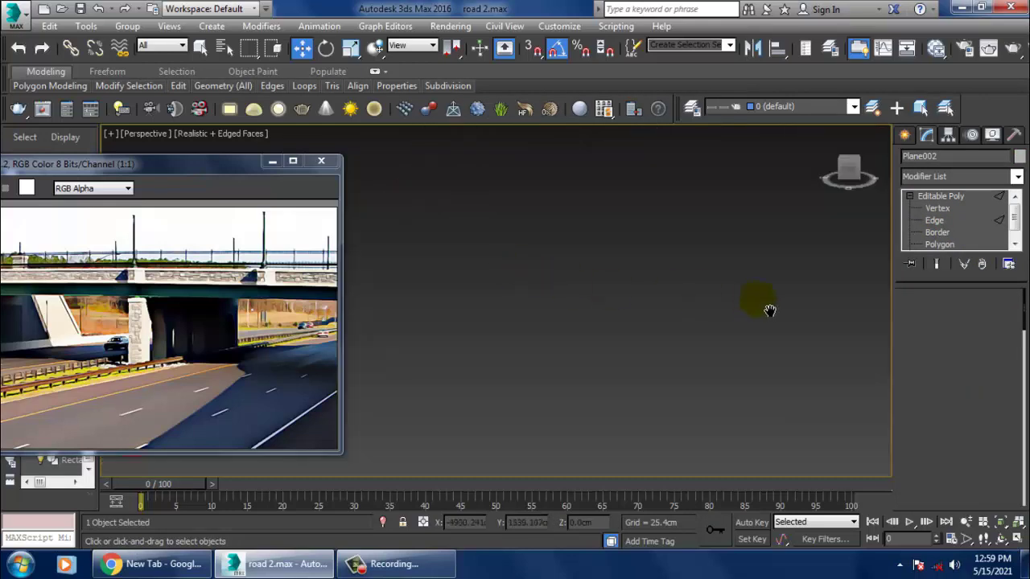
{"action": "middle_click_drag", "start_coordinate": [769, 310], "coordinate": [585, 255]}
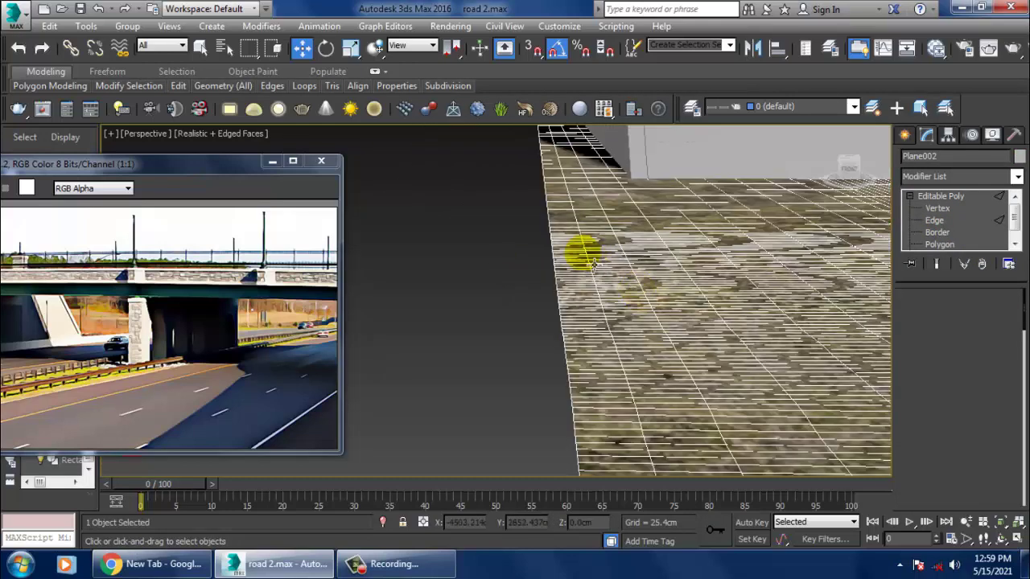
{"action": "key", "text": "2"}
{"action": "left_click", "coordinate": [557, 230]}
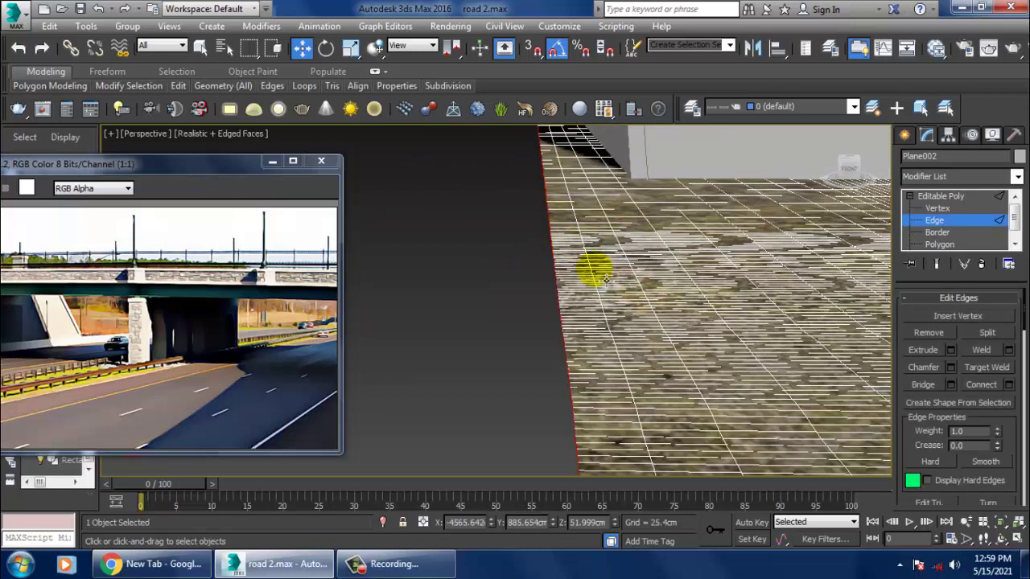
{"action": "scroll", "coordinate": [619, 292], "scroll_direction": "down", "scroll_amount": 3}
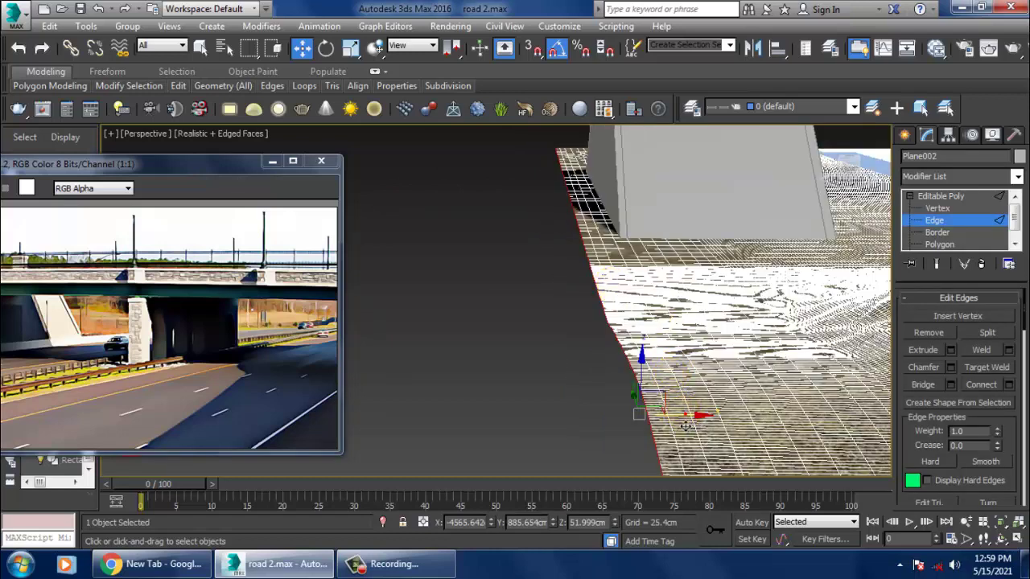
Extend the selected terrain edges outward along X in several new segments, to about -7206 cm, and finish edge editing.
{"action": "mouse_move", "coordinate": [685, 426]}
{"action": "left_mouse_down"}
{"action": "mouse_move", "coordinate": [661, 418]}
{"action": "mouse_move", "coordinate": [683, 432]}
{"action": "left_mouse_up"}
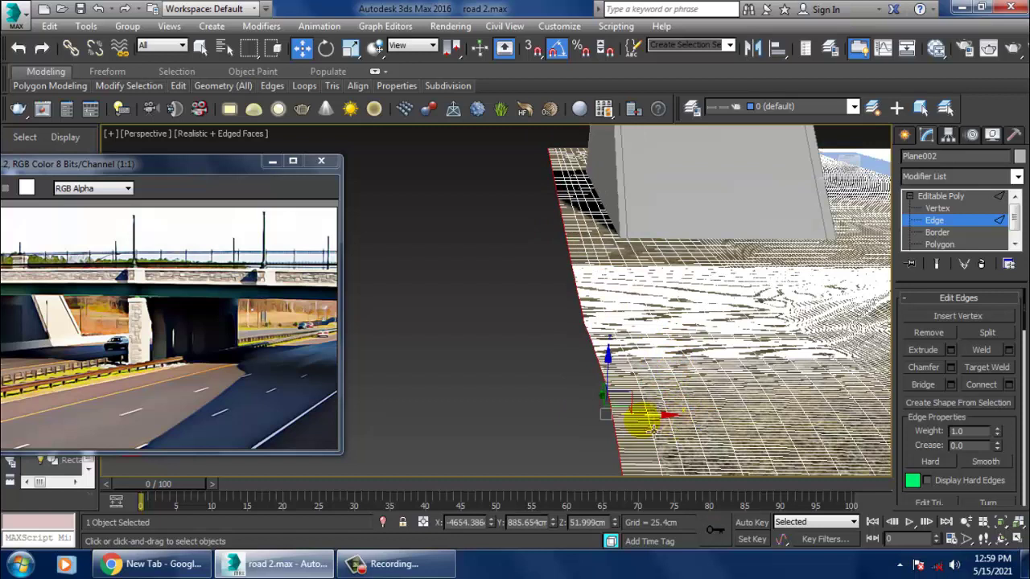
{"action": "left_click_drag", "start_coordinate": [611, 424], "coordinate": [533, 419]}
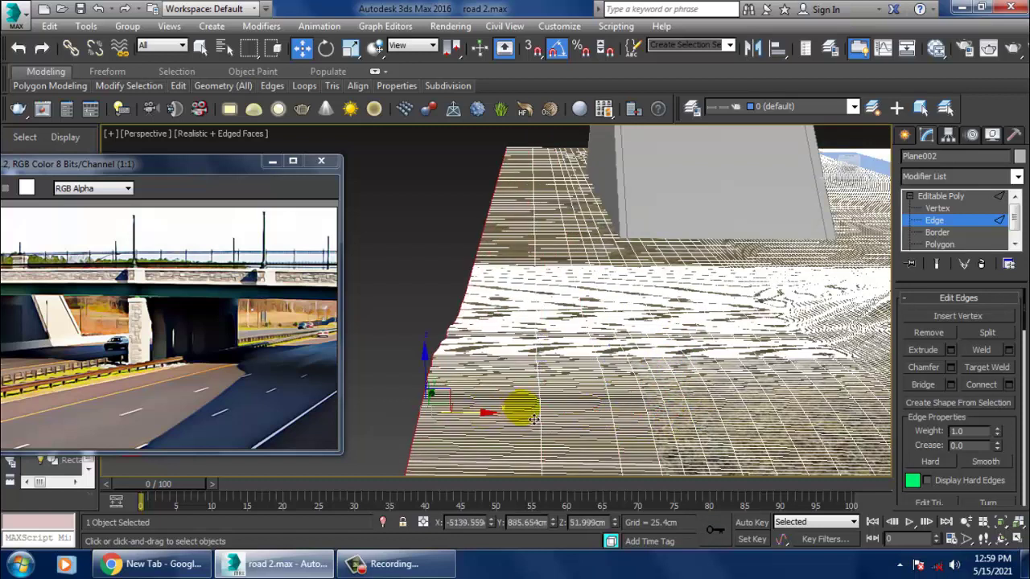
{"action": "left_click_drag", "start_coordinate": [429, 416], "coordinate": [382, 412]}
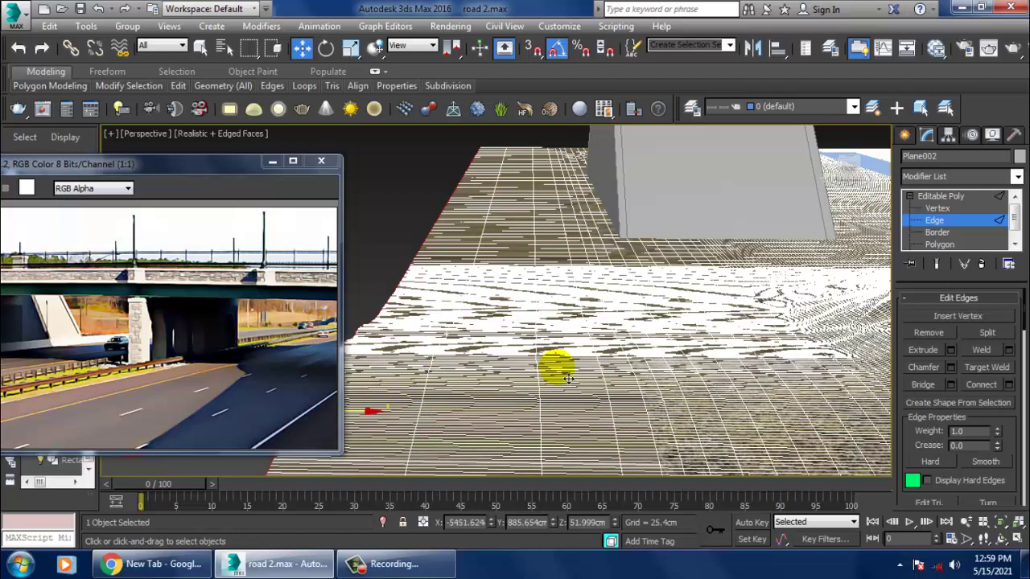
{"action": "scroll", "coordinate": [570, 377], "scroll_direction": "down", "scroll_amount": 3}
{"action": "middle_click_drag", "start_coordinate": [569, 376], "coordinate": [686, 376]}
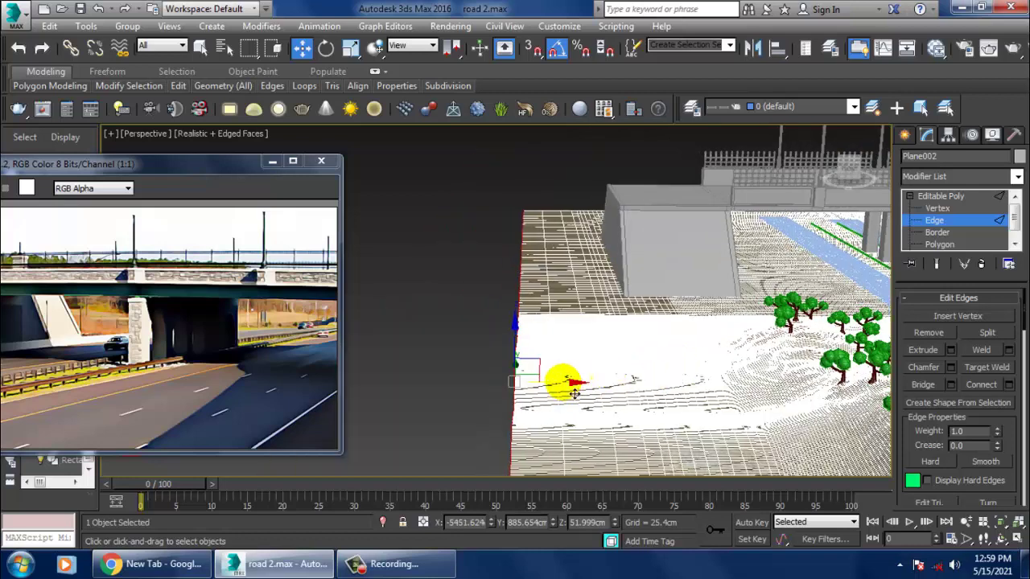
{"action": "left_click_drag", "start_coordinate": [505, 392], "coordinate": [346, 370]}
{"action": "left_click", "coordinate": [967, 200]}
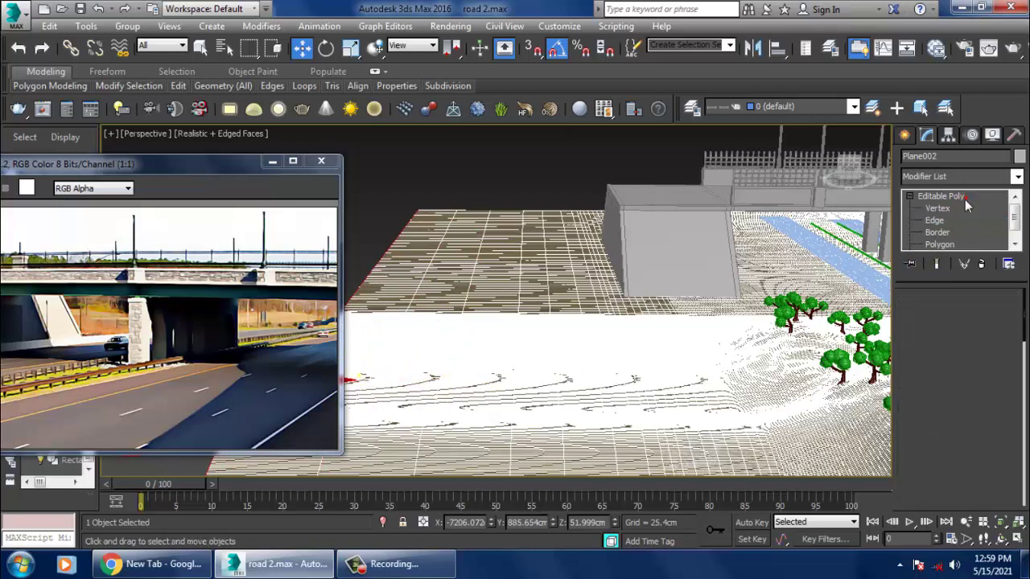
Apply a UVW Map modifier with Box mapping to the terrain plane.
{"action": "left_click", "coordinate": [717, 226]}
{"action": "middle_click_drag", "start_coordinate": [717, 226], "coordinate": [883, 338], "text": "alt"}
{"action": "left_click", "coordinate": [793, 386]}
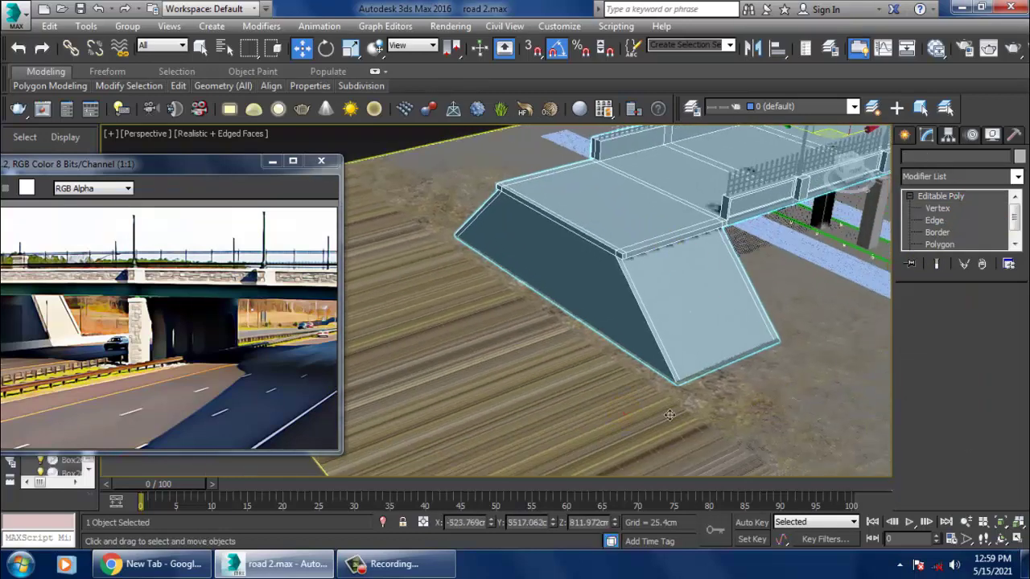
{"action": "key", "text": "u"}
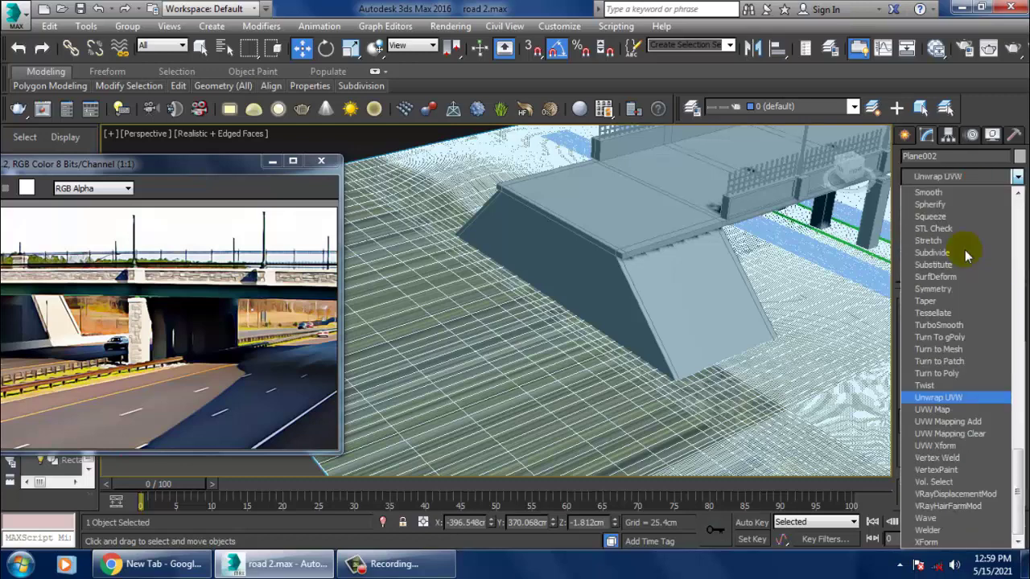
{"action": "left_click", "coordinate": [964, 411]}
{"action": "left_click", "coordinate": [965, 411]}
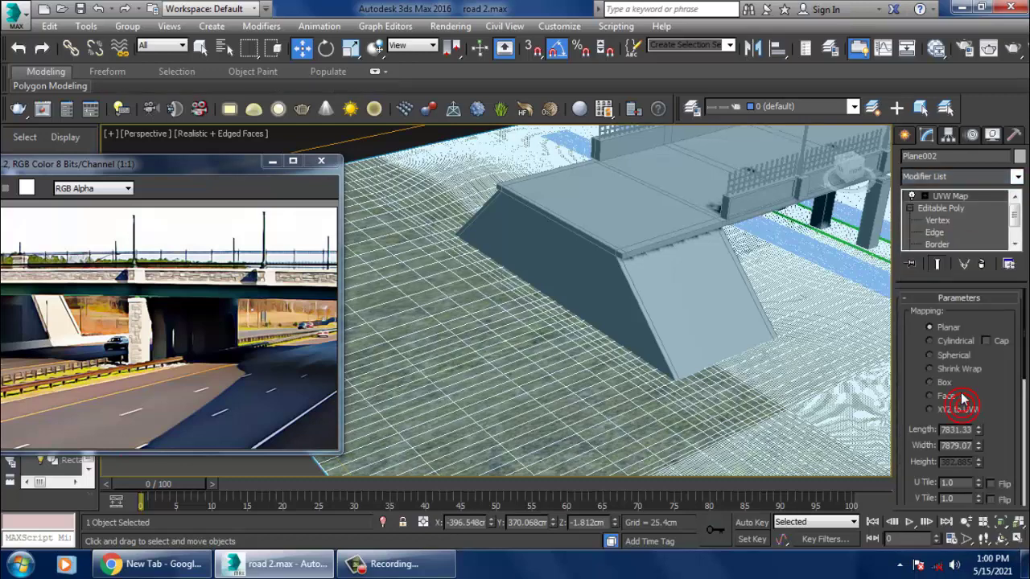
{"action": "left_click", "coordinate": [944, 383]}
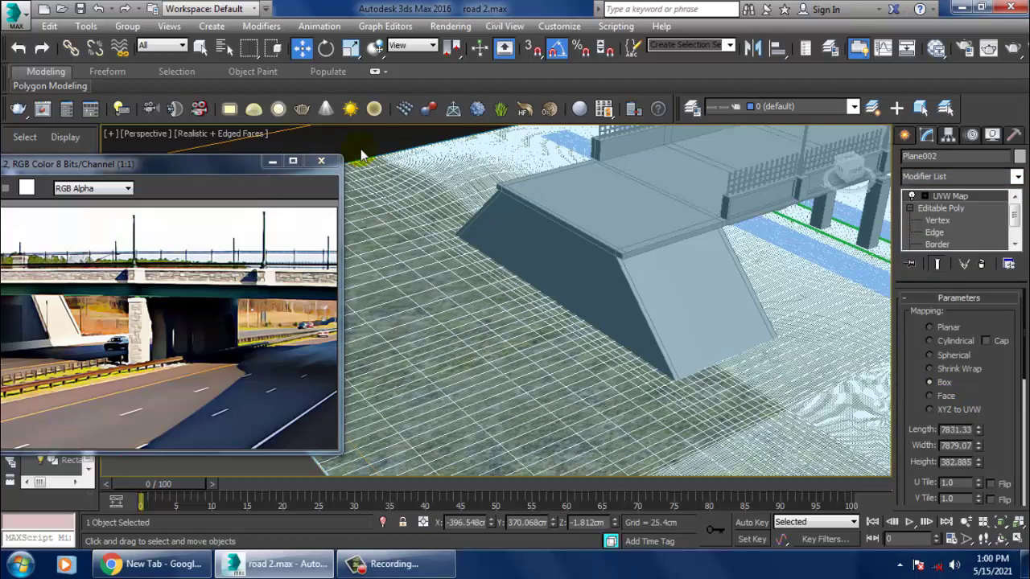
{"action": "left_click", "coordinate": [362, 153]}
{"action": "left_click", "coordinate": [610, 421]}
On the bridge object, select the thin polygons along the deck's unextended end, above the abutment's large sloped face.
{"action": "left_click", "coordinate": [649, 256]}
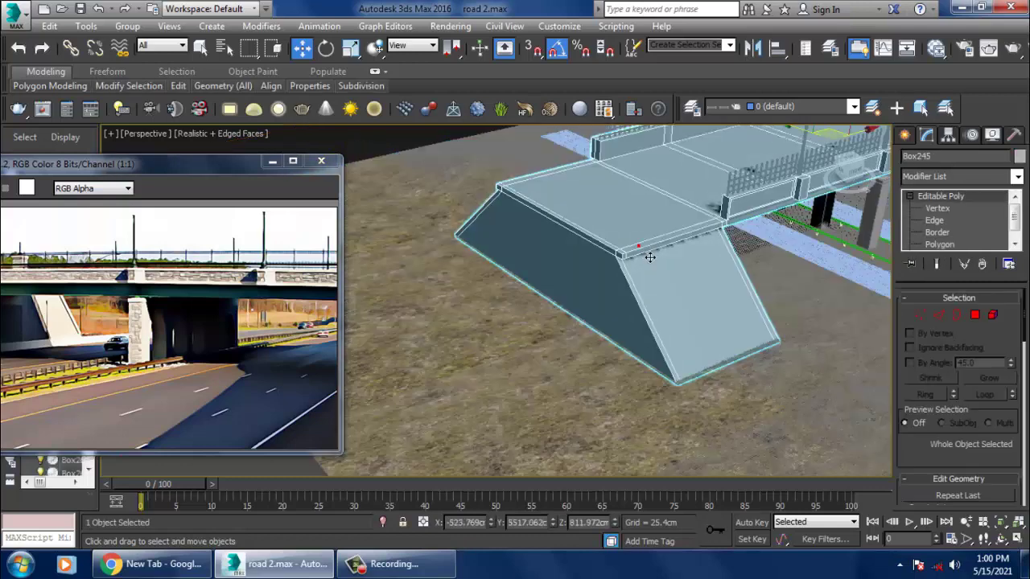
{"action": "left_click", "coordinate": [937, 245]}
{"action": "left_click", "coordinate": [550, 267]}
{"action": "middle_click_drag", "start_coordinate": [550, 267], "coordinate": [428, 232], "text": "alt"}
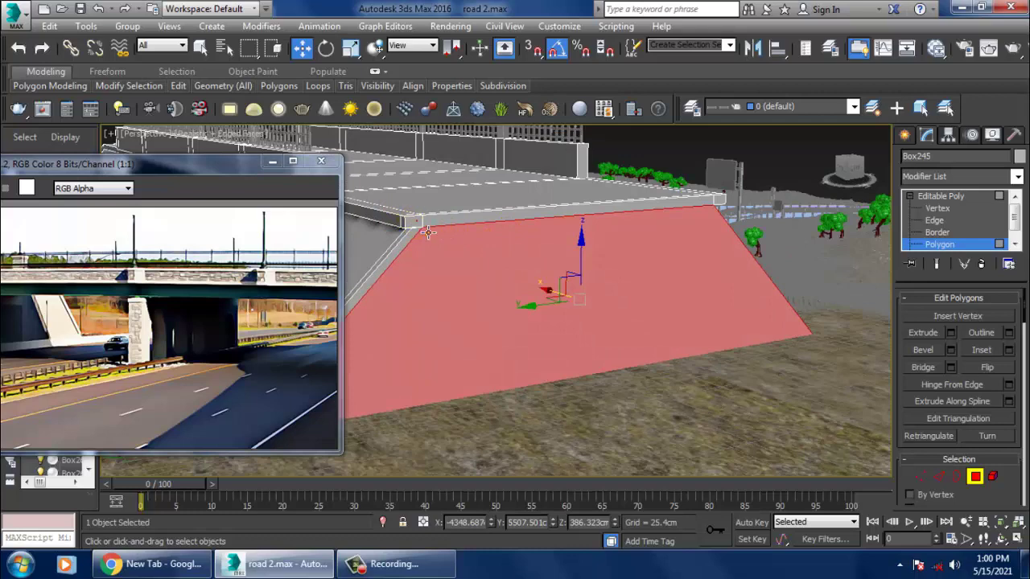
{"action": "left_click", "coordinate": [485, 224]}
{"action": "left_click", "coordinate": [719, 200], "text": "ctrl"}
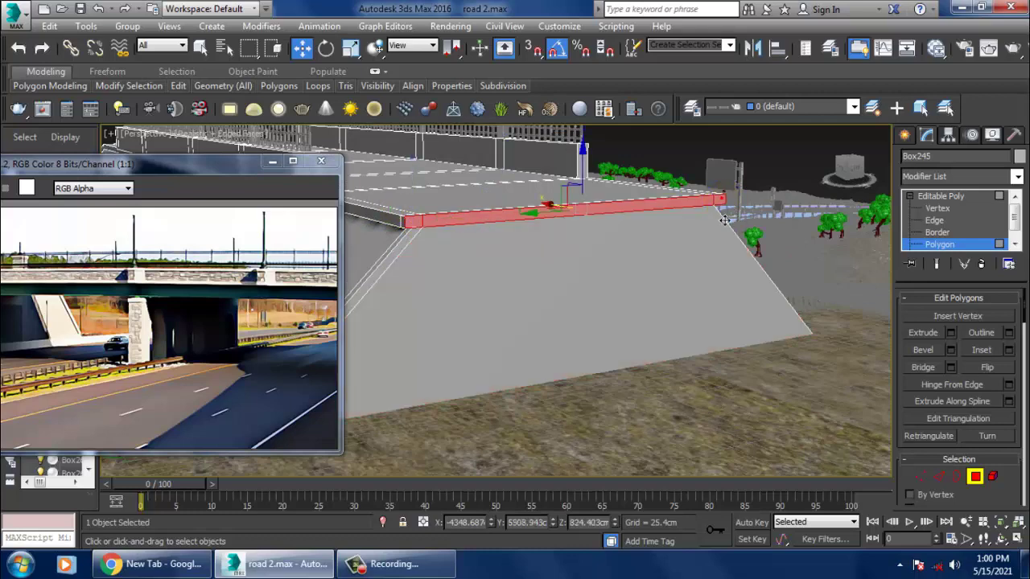
Extrude the selected deck-end polygons by 1151.129 cm and move them outward along X to about -6846 cm.
{"action": "middle_click_drag", "start_coordinate": [726, 212], "coordinate": [647, 270], "text": "alt"}
{"action": "left_click", "coordinate": [949, 332]}
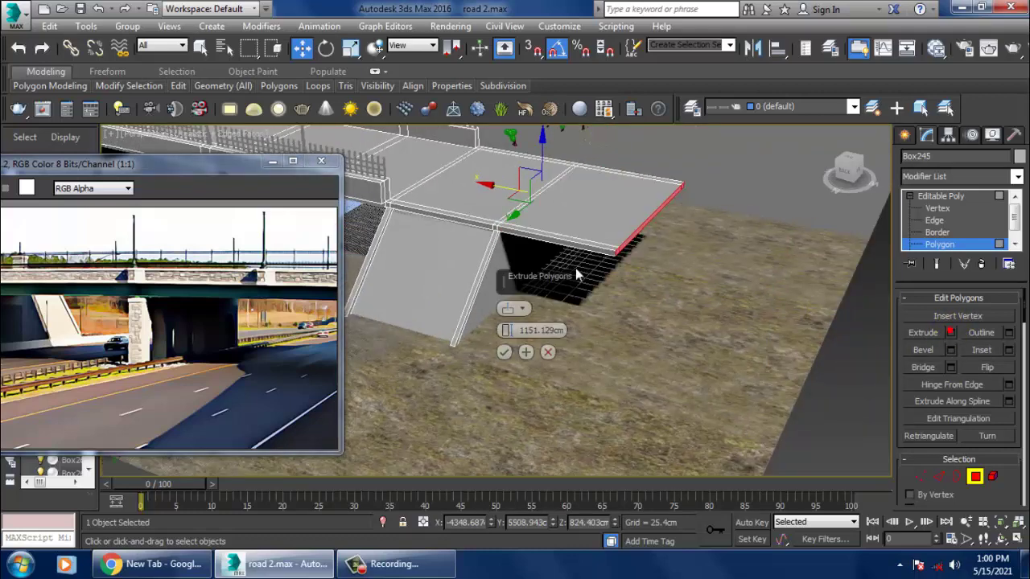
{"action": "left_click", "coordinate": [509, 353]}
{"action": "left_click_drag", "start_coordinate": [621, 249], "coordinate": [758, 260]}
Select the underside polygons of the new deck slab, extrude them, and lower them to the terrain to form a solid base.
{"action": "middle_click_drag", "start_coordinate": [758, 259], "coordinate": [456, 219], "text": "alt"}
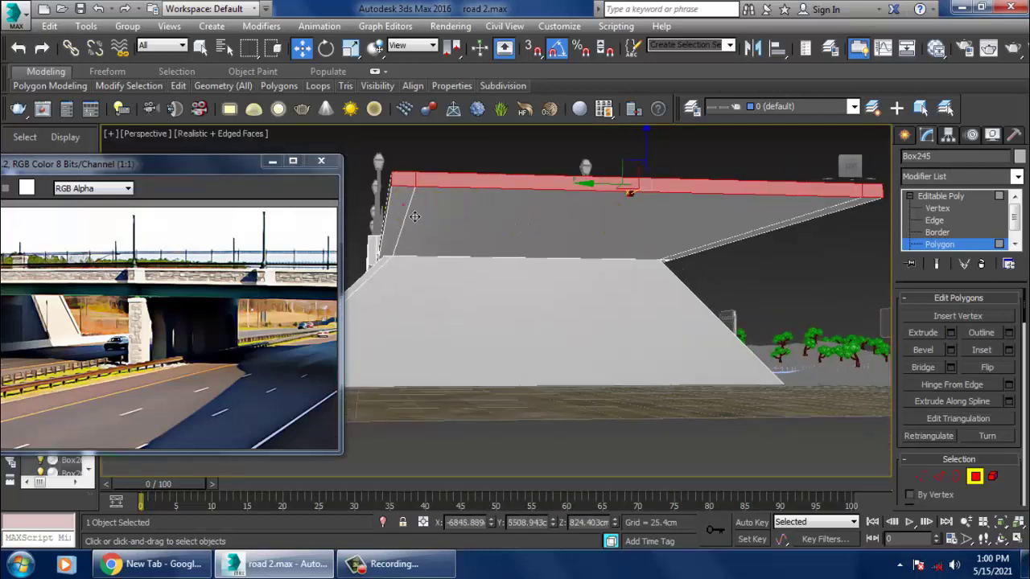
{"action": "left_click", "coordinate": [542, 229]}
{"action": "left_click", "coordinate": [825, 228]}
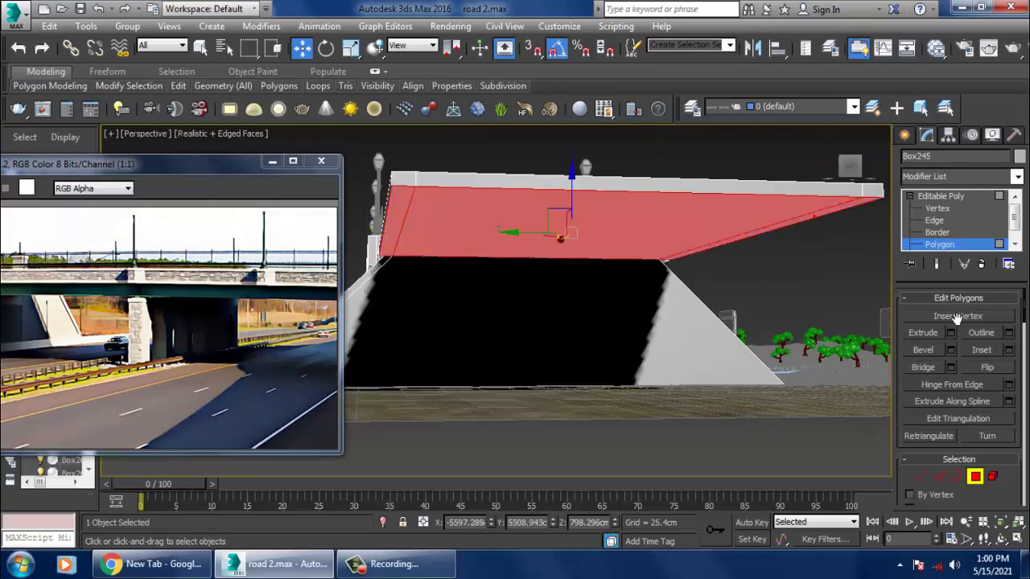
{"action": "left_click", "coordinate": [949, 333]}
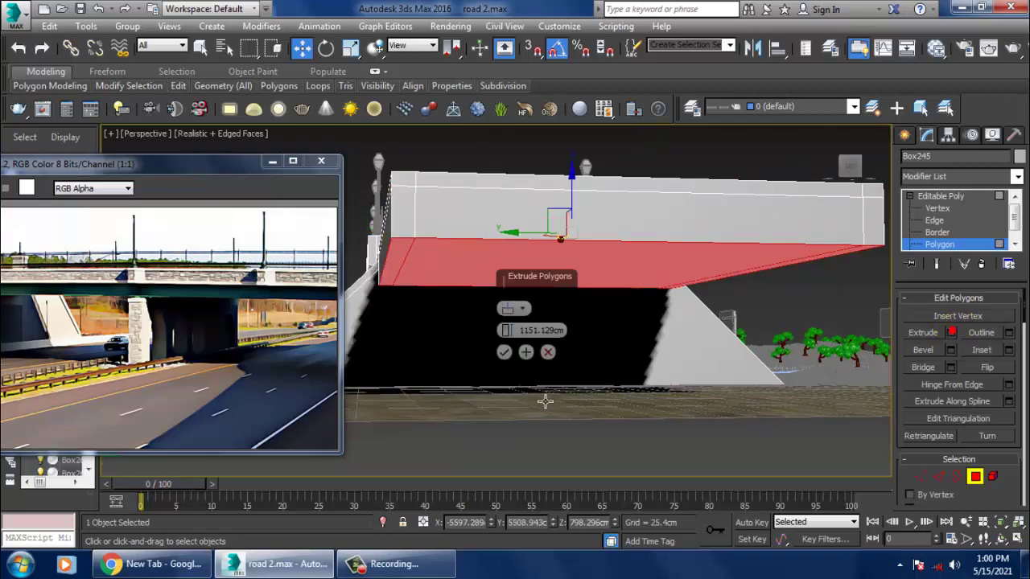
{"action": "left_click", "coordinate": [508, 356]}
{"action": "middle_click_drag", "start_coordinate": [509, 355], "coordinate": [558, 333], "text": "alt"}
{"action": "scroll", "coordinate": [558, 333], "scroll_direction": "down", "scroll_amount": 4}
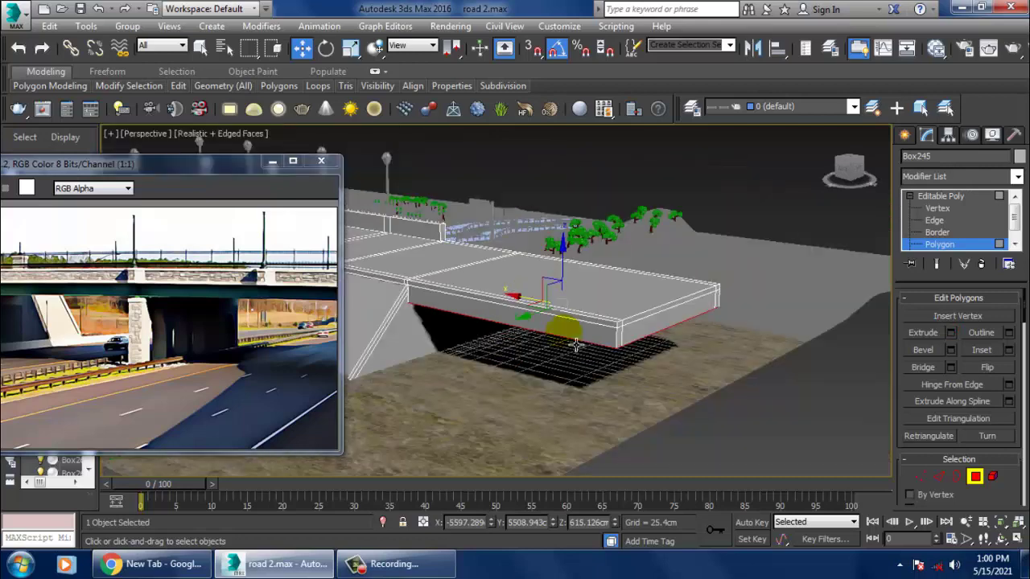
{"action": "left_click_drag", "start_coordinate": [558, 271], "coordinate": [584, 337]}
Lower the top vertices at the new extension's outer end to about Z 34 cm, forming a second ramp, and finish vertex editing.
{"action": "key", "text": "1"}
{"action": "middle_click_drag", "start_coordinate": [645, 335], "coordinate": [639, 204], "text": "alt"}
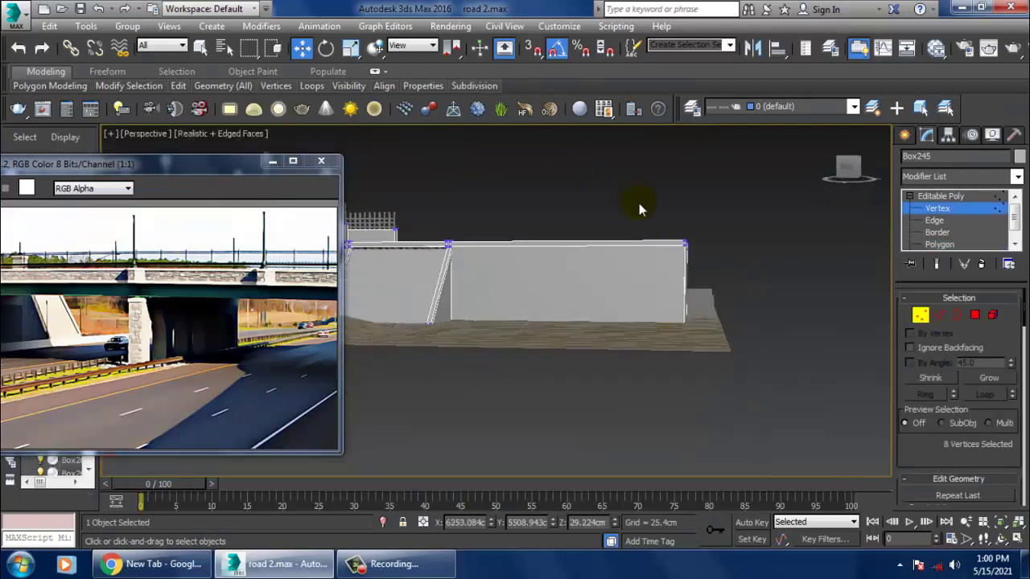
{"action": "left_click_drag", "start_coordinate": [696, 209], "coordinate": [716, 271]}
{"action": "middle_click_drag", "start_coordinate": [711, 304], "coordinate": [420, 292], "text": "alt"}
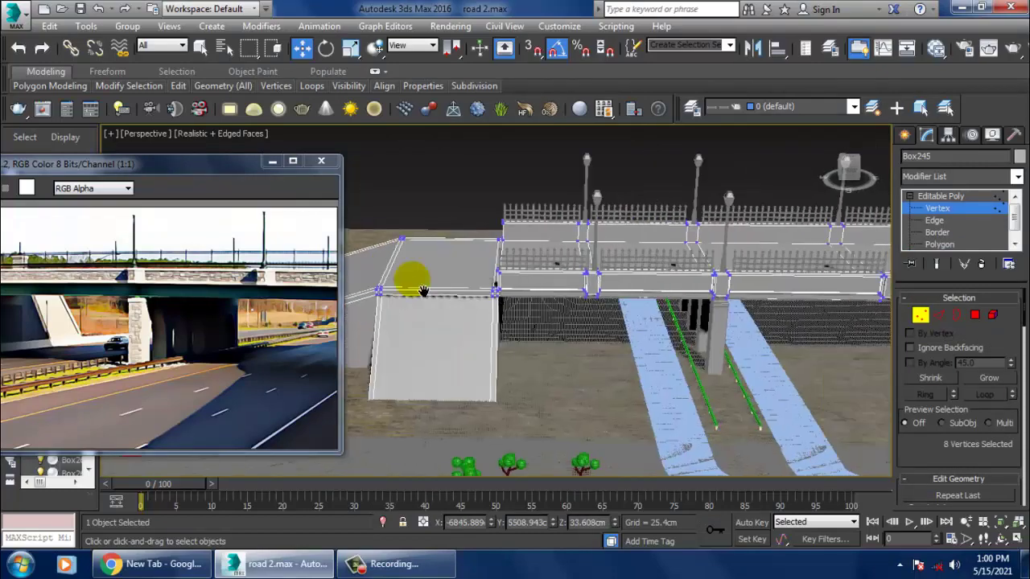
{"action": "middle_click_drag", "start_coordinate": [716, 259], "coordinate": [613, 283], "text": "alt"}
{"action": "scroll", "coordinate": [613, 283], "scroll_direction": "down", "scroll_amount": 4}
{"action": "middle_click_drag", "start_coordinate": [684, 330], "coordinate": [720, 323], "text": "alt"}
{"action": "scroll", "coordinate": [720, 323], "scroll_direction": "up", "scroll_amount": 8}
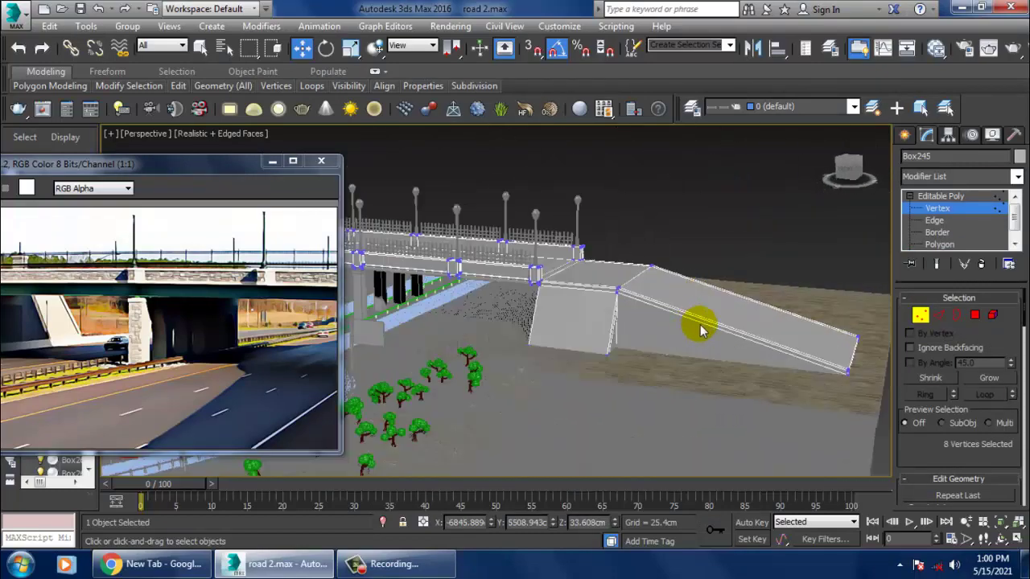
{"action": "left_click", "coordinate": [940, 210]}
Select the last fence post beside the end lamp post and frame it in the Front view.
{"action": "middle_click_drag", "start_coordinate": [563, 322], "coordinate": [603, 305], "text": "alt"}
{"action": "scroll", "coordinate": [597, 314], "scroll_direction": "up", "scroll_amount": 4}
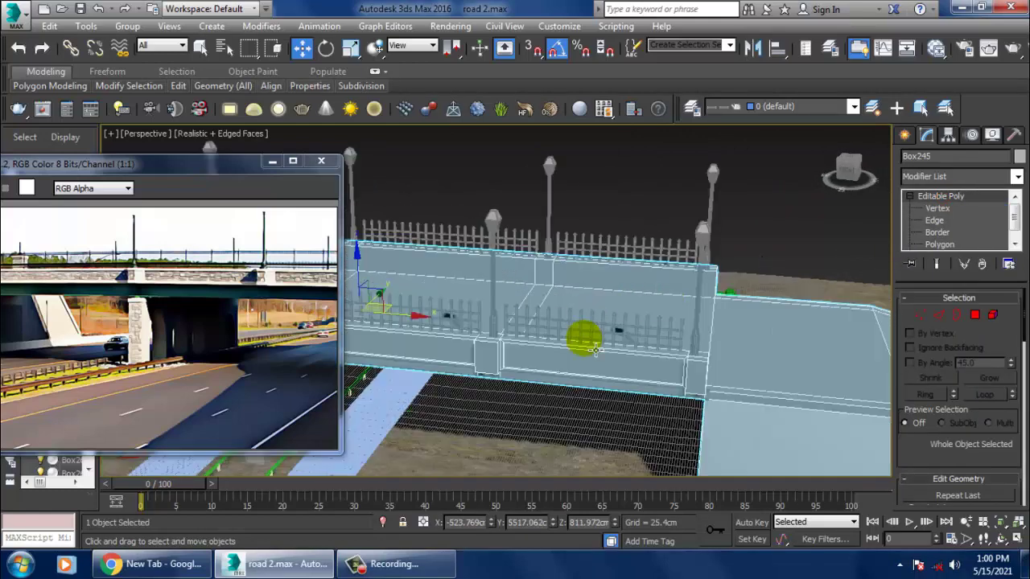
{"action": "left_click", "coordinate": [593, 331]}
{"action": "scroll", "coordinate": [591, 329], "scroll_direction": "up", "scroll_amount": 6}
{"action": "middle_click_drag", "start_coordinate": [524, 319], "coordinate": [563, 263]}
{"action": "scroll", "coordinate": [577, 314], "scroll_direction": "down", "scroll_amount": 6}
{"action": "left_click", "coordinate": [555, 252]}
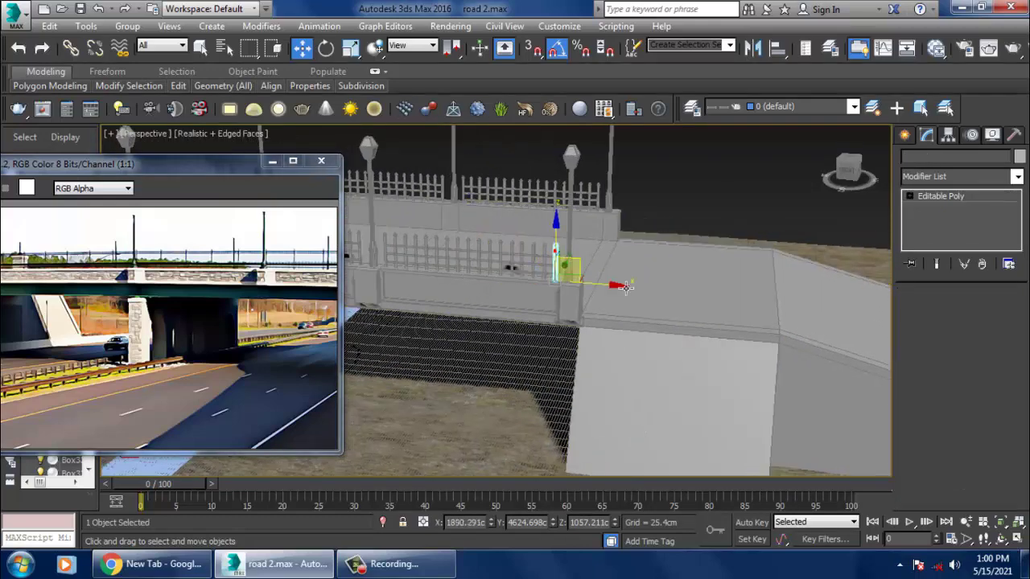
{"action": "key", "text": "alt+w"}
{"action": "middle_click_drag", "start_coordinate": [770, 233], "coordinate": [670, 212]}
{"action": "key", "text": "alt+w"}
{"action": "key", "text": "z"}
{"action": "scroll", "coordinate": [472, 297], "scroll_direction": "down", "scroll_amount": 8}
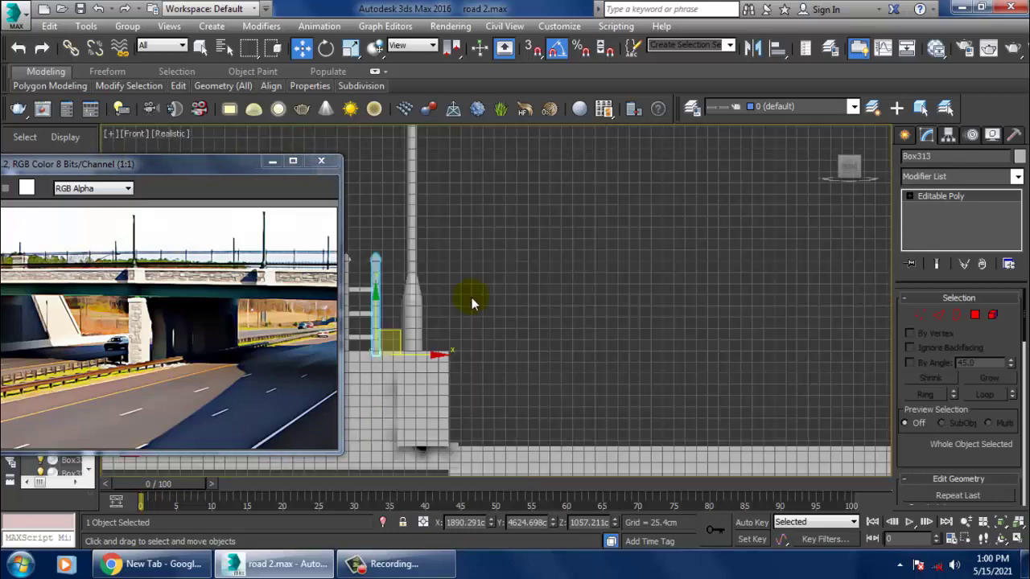
Make one copy of the fence post along X at about 3391 cm, just past the top of the ramp.
{"action": "middle_click_drag", "start_coordinate": [547, 300], "coordinate": [539, 304]}
{"action": "left_click", "coordinate": [565, 266]}
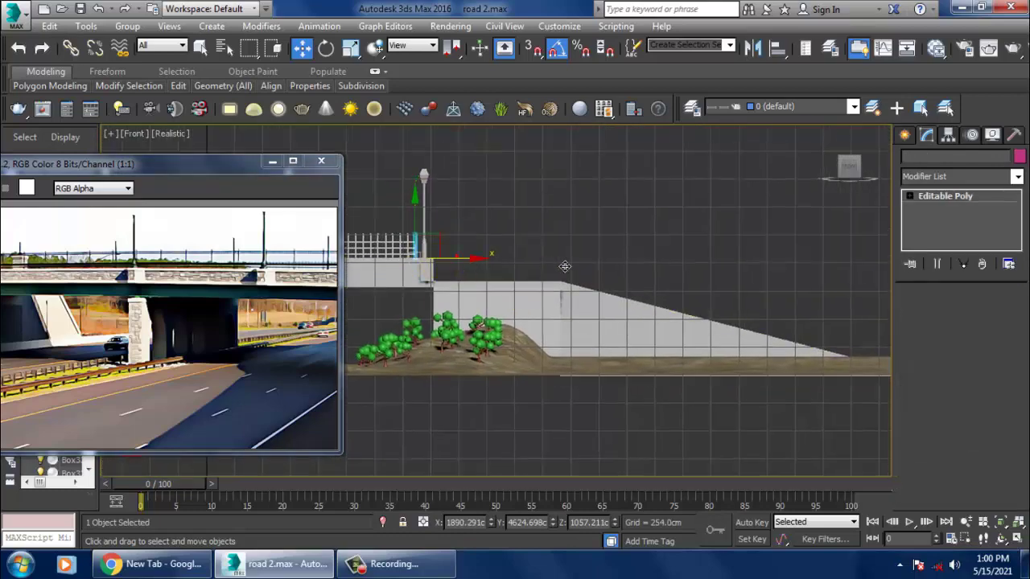
{"action": "left_click_drag", "start_coordinate": [632, 271], "coordinate": [646, 271], "text": "shift"}
{"action": "left_click", "coordinate": [519, 344]}
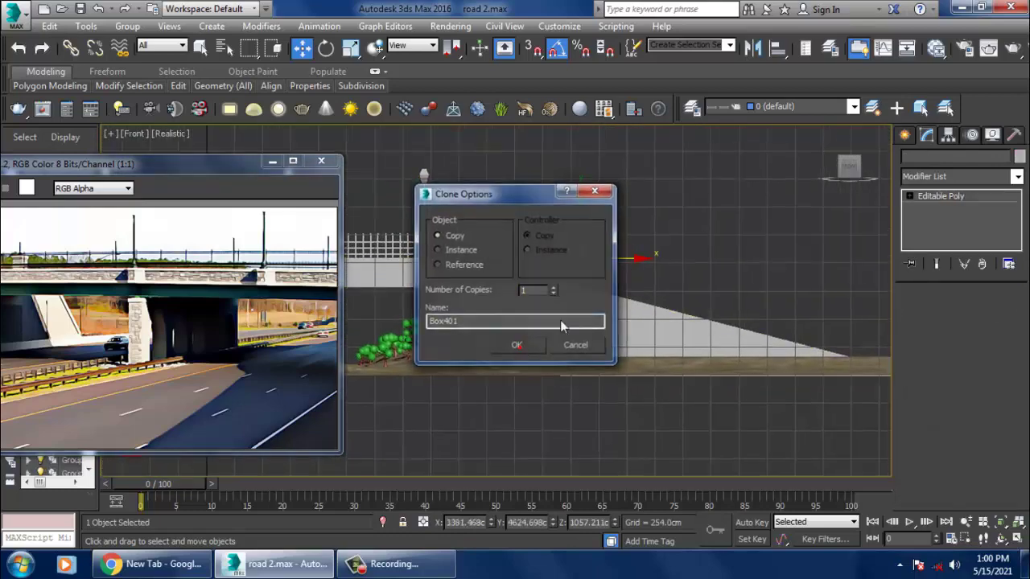
Lower the copied post and shift it back to the ramp's upper break, at about X 3227 cm and Z 779 cm.
{"action": "scroll", "coordinate": [599, 277], "scroll_direction": "up", "scroll_amount": 2}
{"action": "left_click_drag", "start_coordinate": [582, 212], "coordinate": [586, 238]}
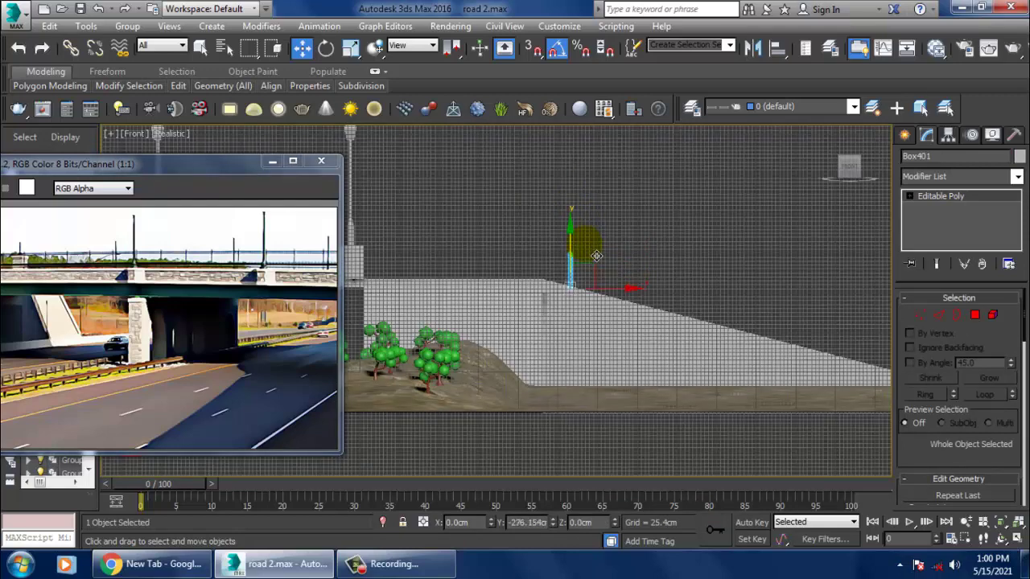
{"action": "scroll", "coordinate": [596, 256], "scroll_direction": "up", "scroll_amount": 4}
{"action": "left_click_drag", "start_coordinate": [609, 333], "coordinate": [552, 325]}
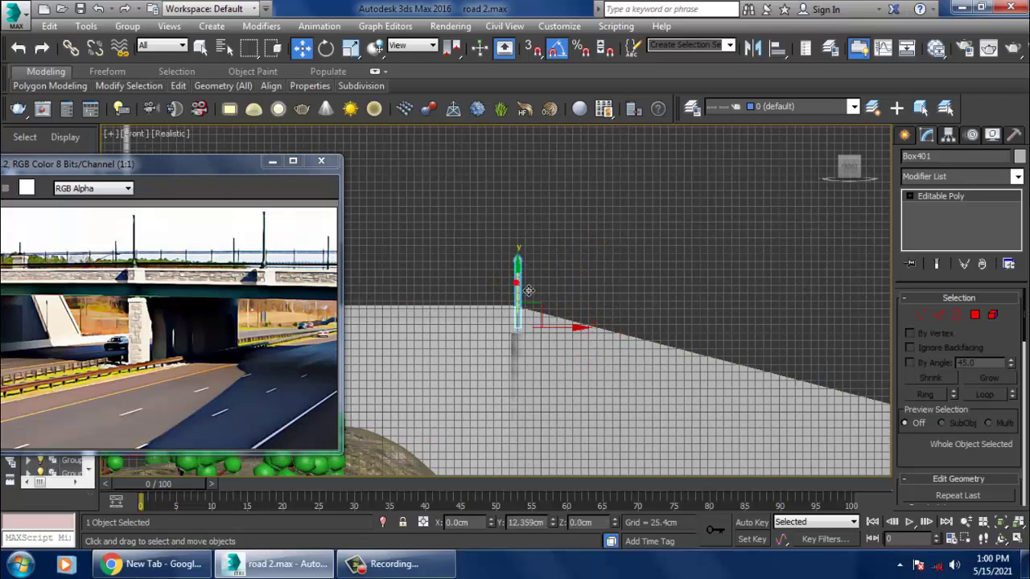
{"action": "scroll", "coordinate": [566, 317], "scroll_direction": "up", "scroll_amount": 2}
{"action": "middle_click_drag", "start_coordinate": [561, 316], "coordinate": [578, 272]}
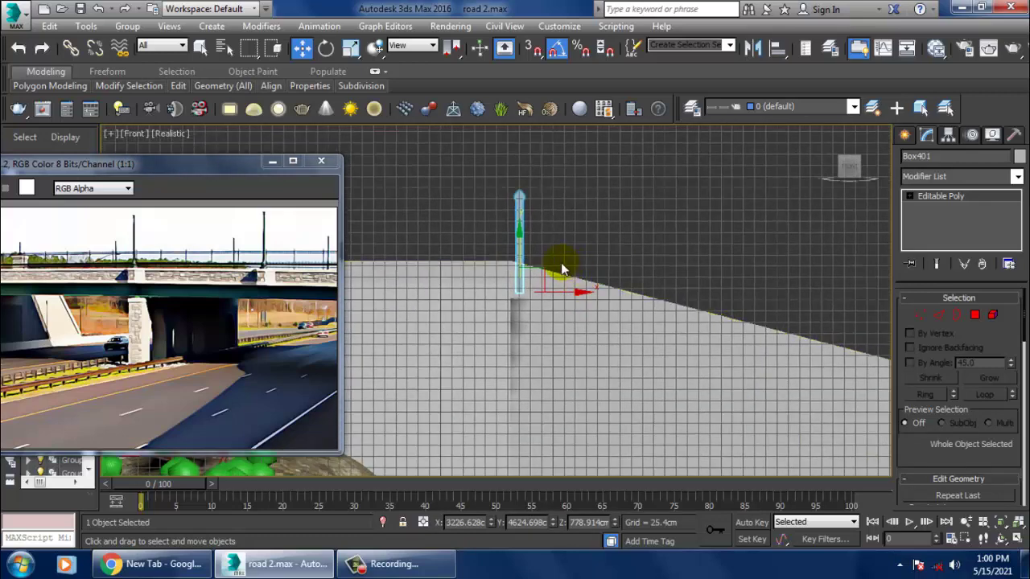
Raise the copied fence post to about Z 801 cm and try rotating it 180 degrees in the Front view.
{"action": "left_click_drag", "start_coordinate": [527, 262], "coordinate": [593, 248]}
{"action": "key", "text": "e"}
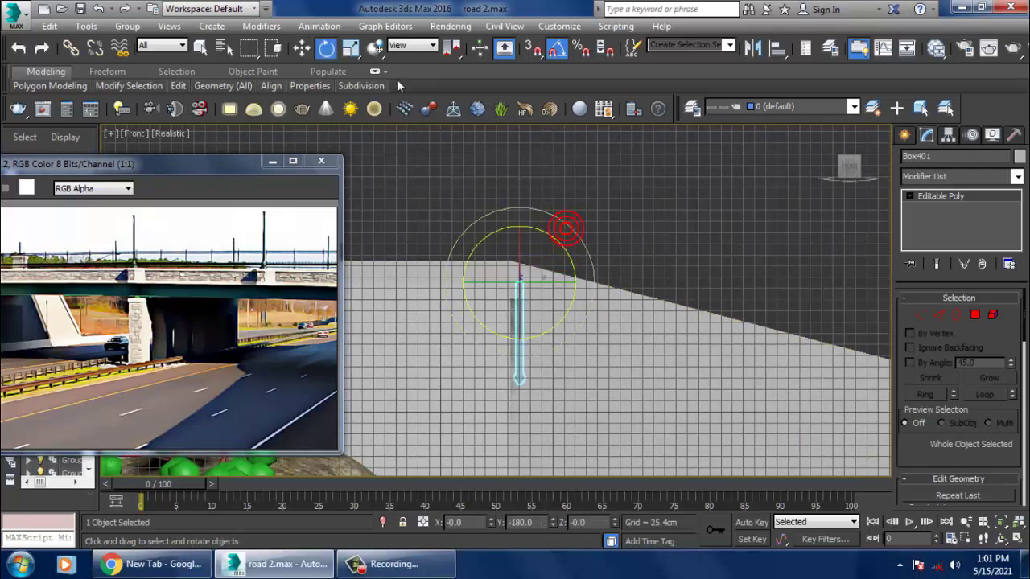
{"action": "key", "text": "ctrl+z"}
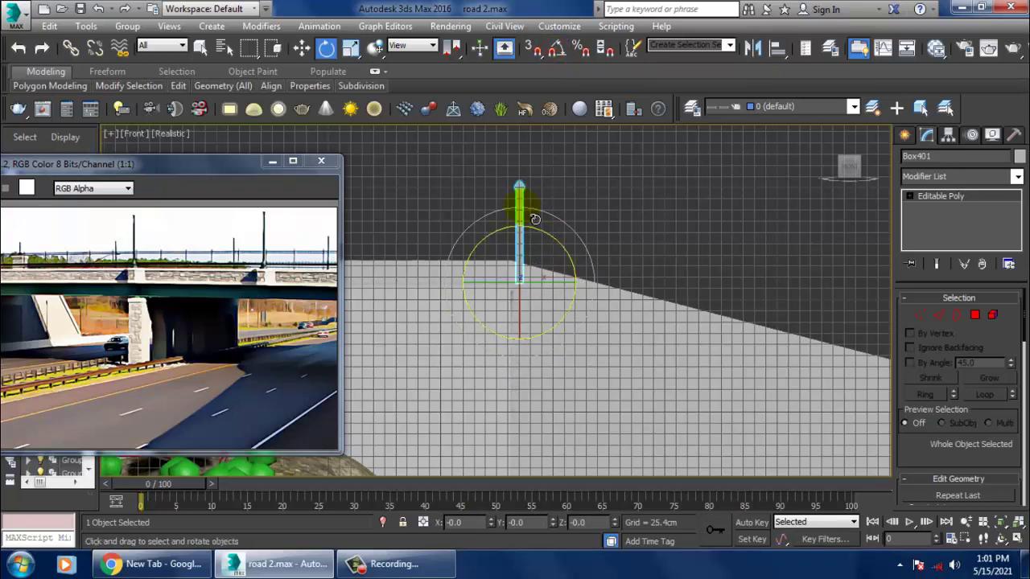
{"action": "key", "text": "w"}
{"action": "middle_click_drag", "start_coordinate": [636, 291], "coordinate": [575, 275]}
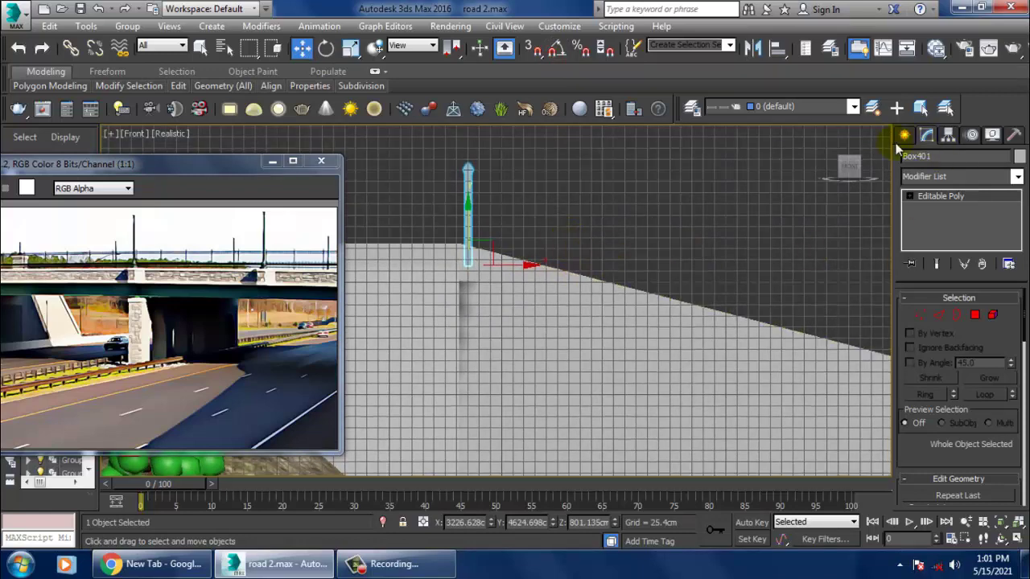
Try the Local and World reference coordinate systems for the post and restore the View system.
{"action": "left_click", "coordinate": [414, 45]}
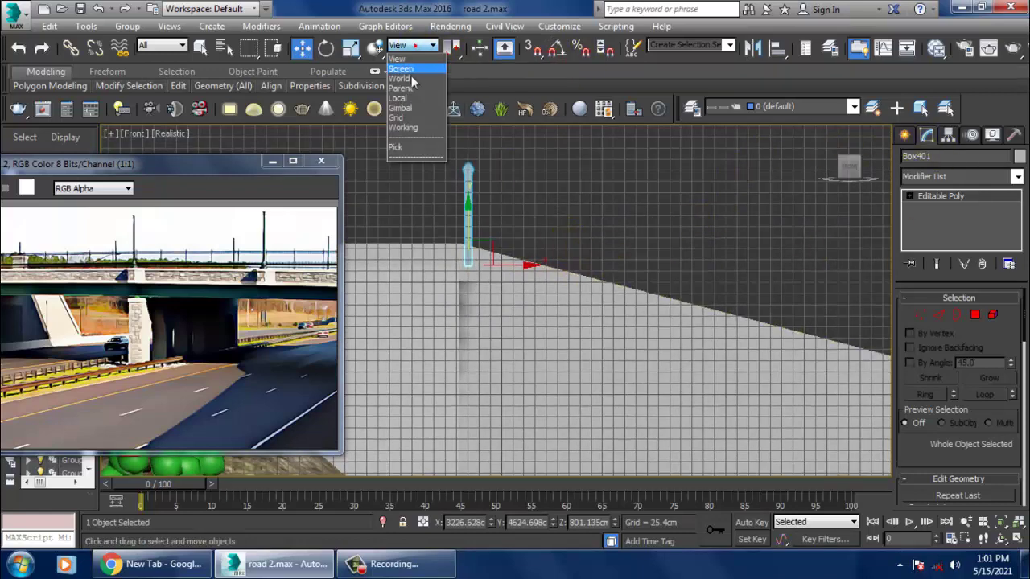
{"action": "left_click", "coordinate": [402, 97]}
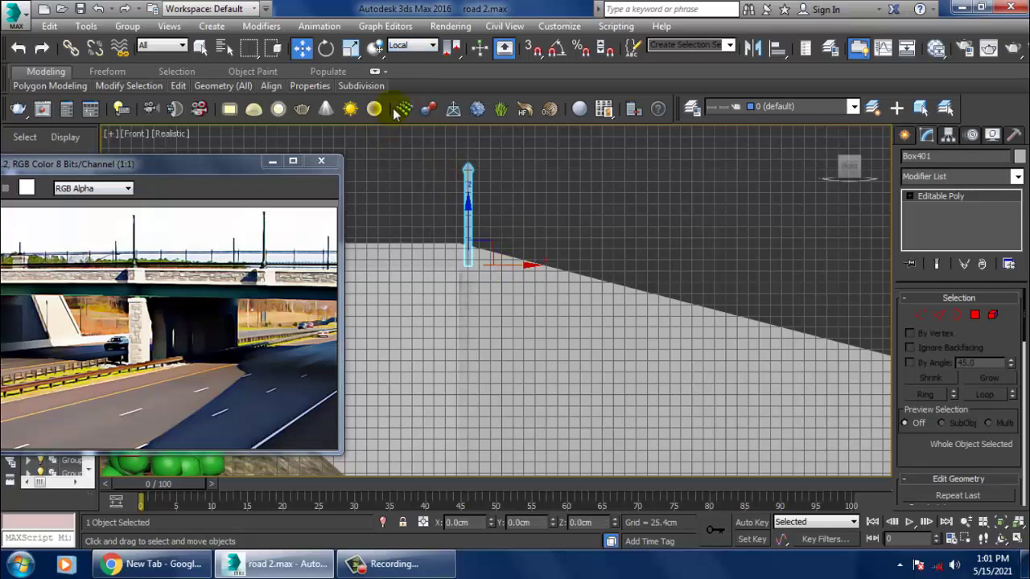
{"action": "left_click", "coordinate": [402, 45]}
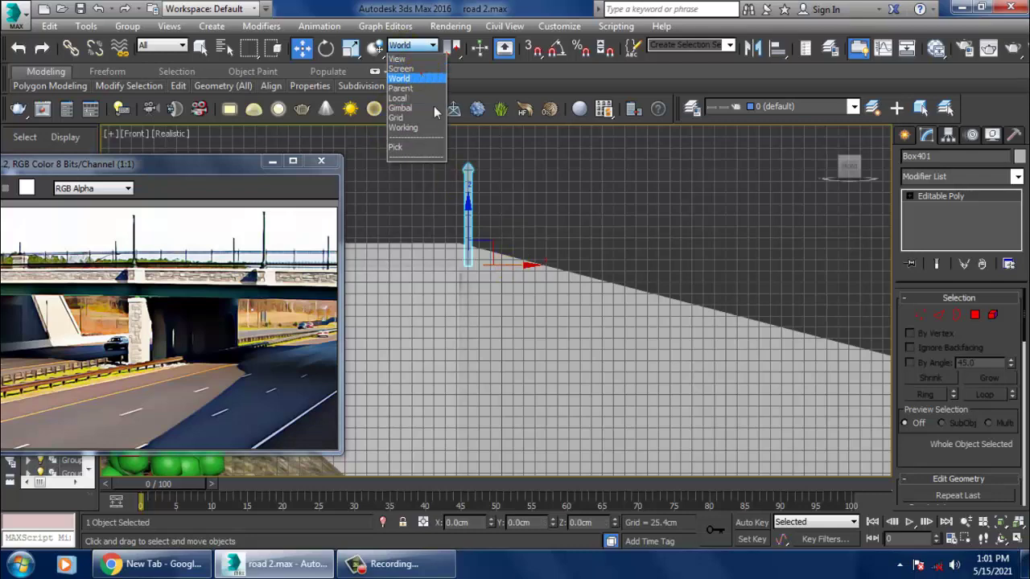
{"action": "left_click", "coordinate": [421, 78]}
{"action": "left_click", "coordinate": [394, 48]}
{"action": "left_click", "coordinate": [411, 58]}
{"action": "middle_click_drag", "start_coordinate": [583, 310], "coordinate": [532, 299]}
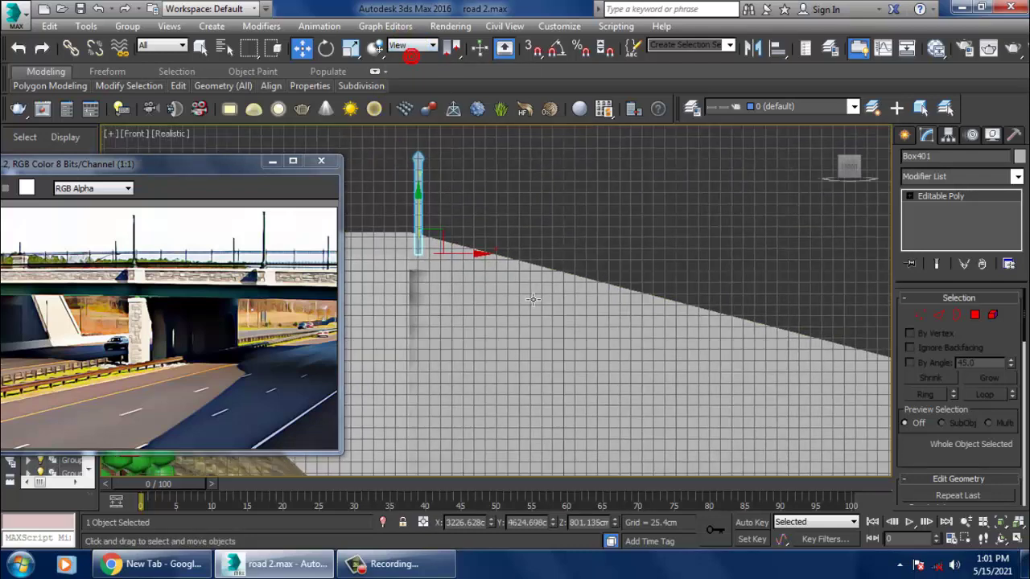
Make one copy of the fence post slightly farther down the ramp, at about X 3343 cm.
{"action": "scroll", "coordinate": [499, 277], "scroll_direction": "down", "scroll_amount": 2}
{"action": "mouse_move", "coordinate": [514, 263]}
{"action": "left_mouse_down", "text": "shift"}
{"action": "mouse_move", "coordinate": [534, 267]}
{"action": "mouse_move", "coordinate": [530, 310]}
{"action": "mouse_move", "coordinate": [546, 286]}
{"action": "mouse_move", "coordinate": [562, 290]}
{"action": "mouse_move", "coordinate": [527, 286]}
{"action": "left_mouse_up", "text": "shift"}
{"action": "left_click", "coordinate": [576, 344]}
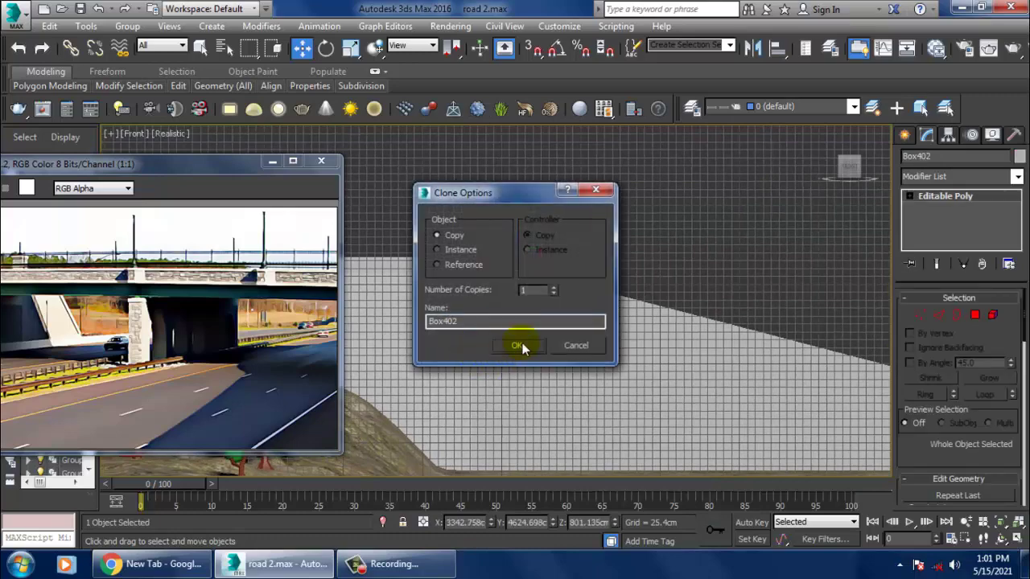
{"action": "left_click", "coordinate": [520, 341]}
Discard a further post copy and delete the two fence posts standing on the ramp.
{"action": "middle_click_drag", "start_coordinate": [559, 275], "coordinate": [510, 240]}
{"action": "left_click_drag", "start_coordinate": [519, 246], "coordinate": [560, 265], "text": "shift"}
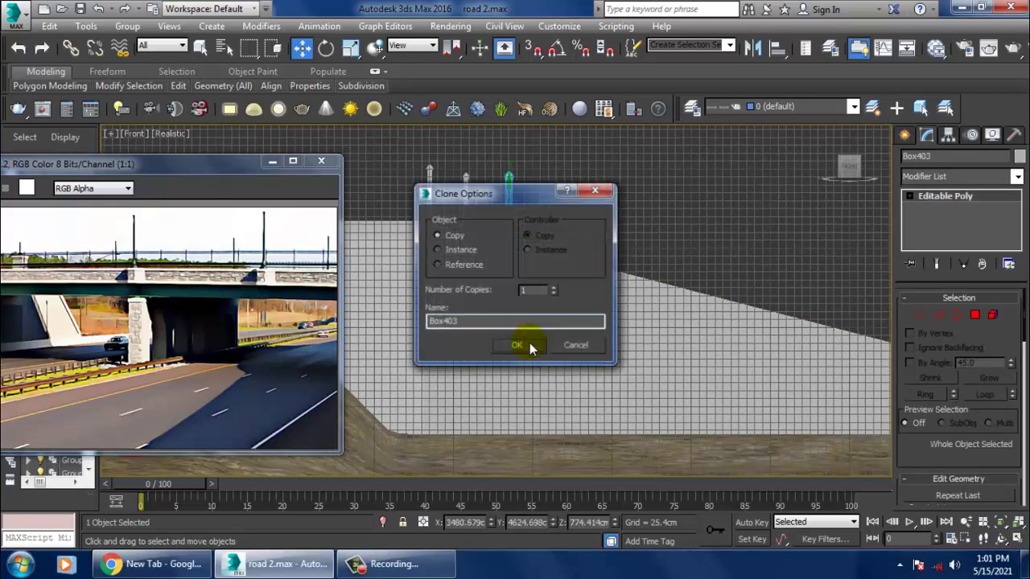
{"action": "left_click", "coordinate": [573, 348]}
{"action": "left_click_drag", "start_coordinate": [488, 191], "coordinate": [489, 193]}
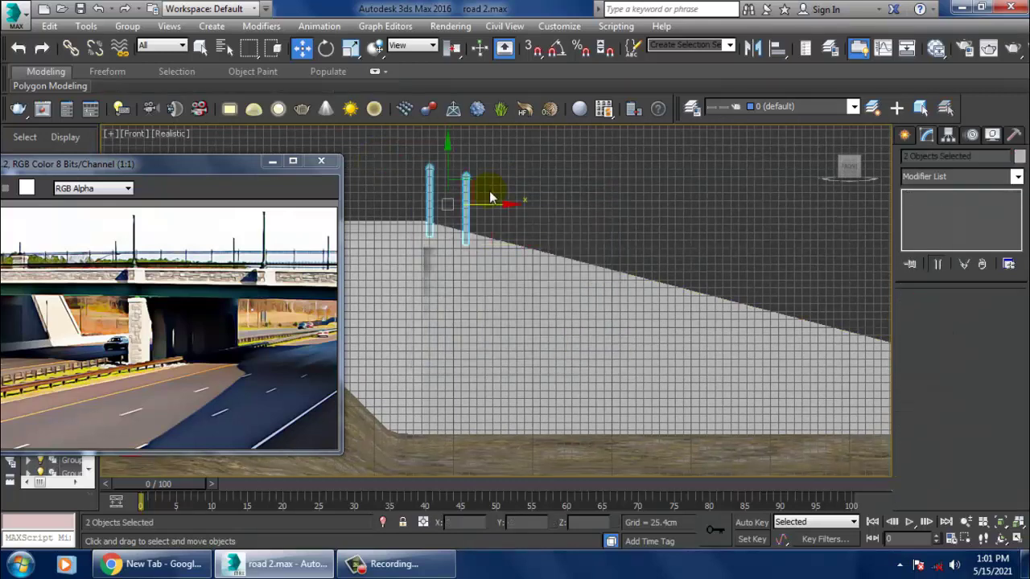
{"action": "key", "text": "Delete"}
Create an AEC Extended Railing about 2175 cm long and 249 cm high on the ground beside the ramp.
{"action": "left_click", "coordinate": [904, 136]}
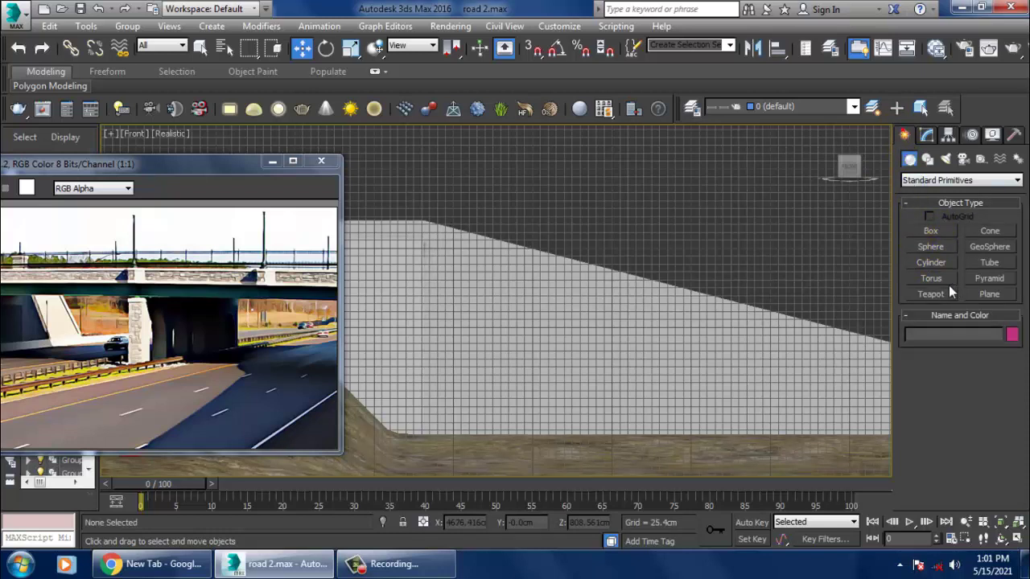
{"action": "left_click", "coordinate": [963, 185]}
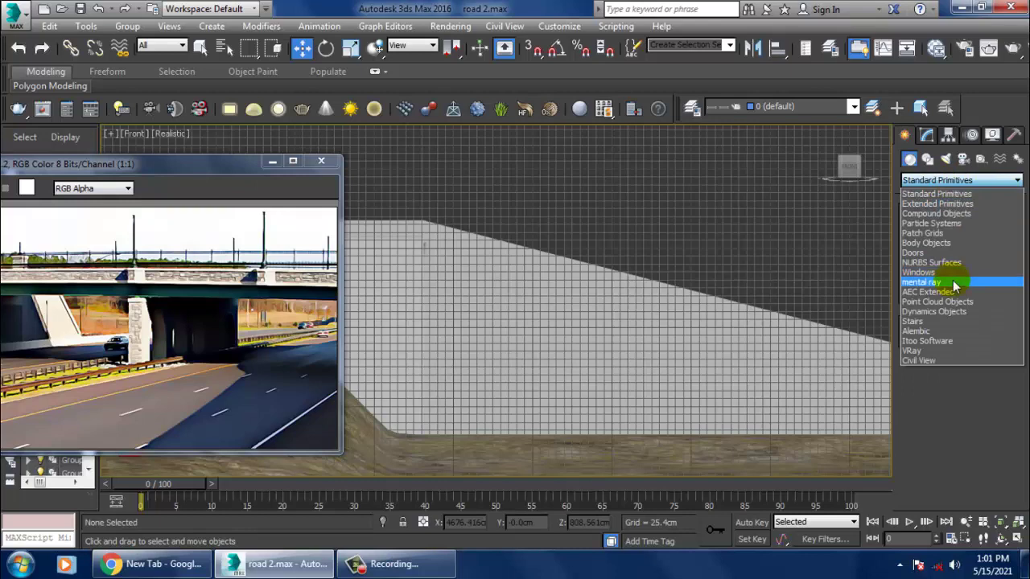
{"action": "left_click", "coordinate": [946, 292]}
{"action": "left_click", "coordinate": [990, 238]}
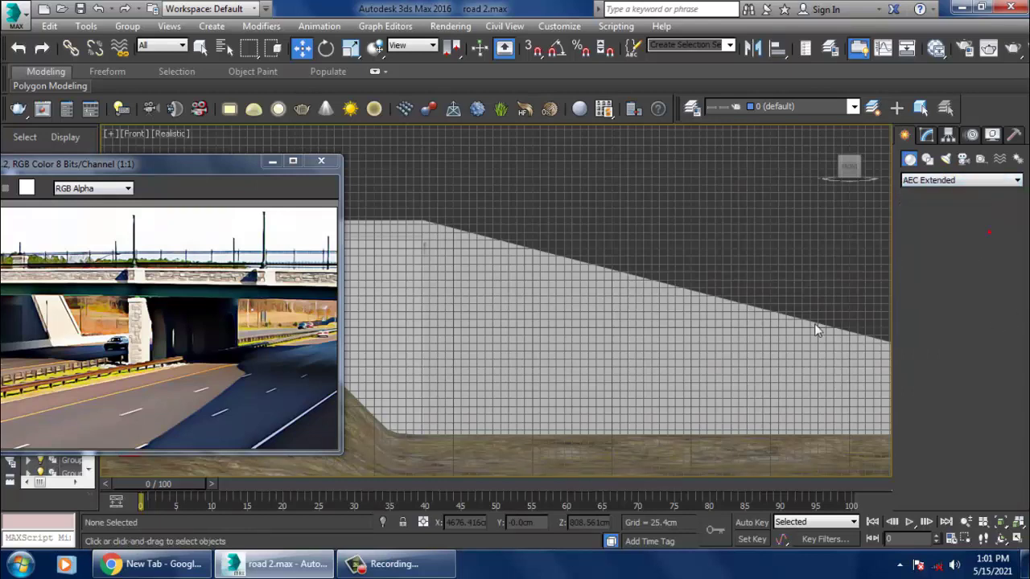
{"action": "scroll", "coordinate": [756, 358], "scroll_direction": "down", "scroll_amount": 3}
{"action": "middle_click_drag", "start_coordinate": [756, 358], "coordinate": [696, 363]}
{"action": "key", "text": "alt+w"}
{"action": "middle_click_drag", "start_coordinate": [716, 398], "coordinate": [755, 403]}
{"action": "scroll", "coordinate": [754, 402], "scroll_direction": "up", "scroll_amount": 5}
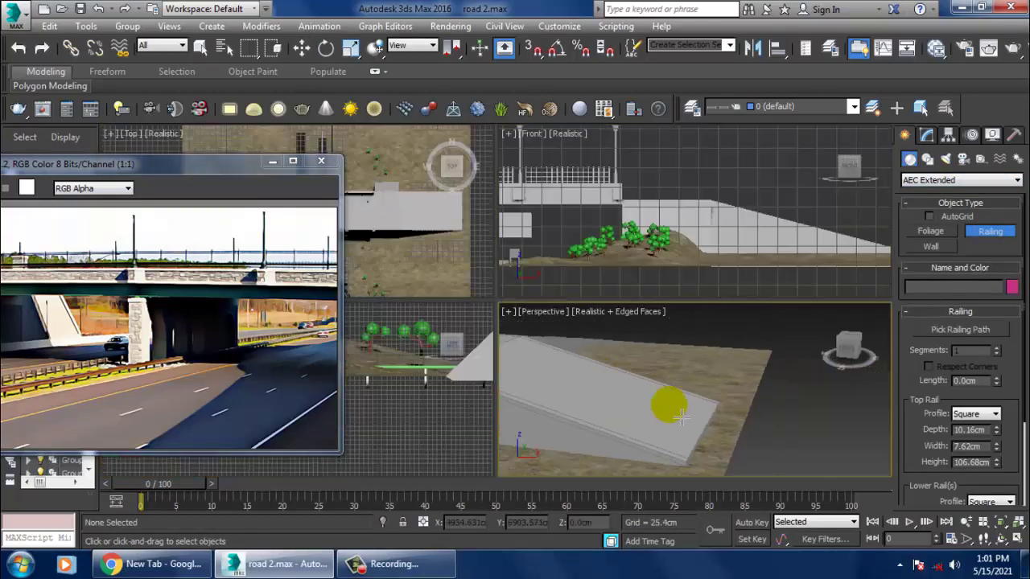
{"action": "key", "text": "alt+w"}
{"action": "middle_click_drag", "start_coordinate": [604, 313], "coordinate": [648, 375], "text": "alt"}
{"action": "left_click", "coordinate": [751, 392]}
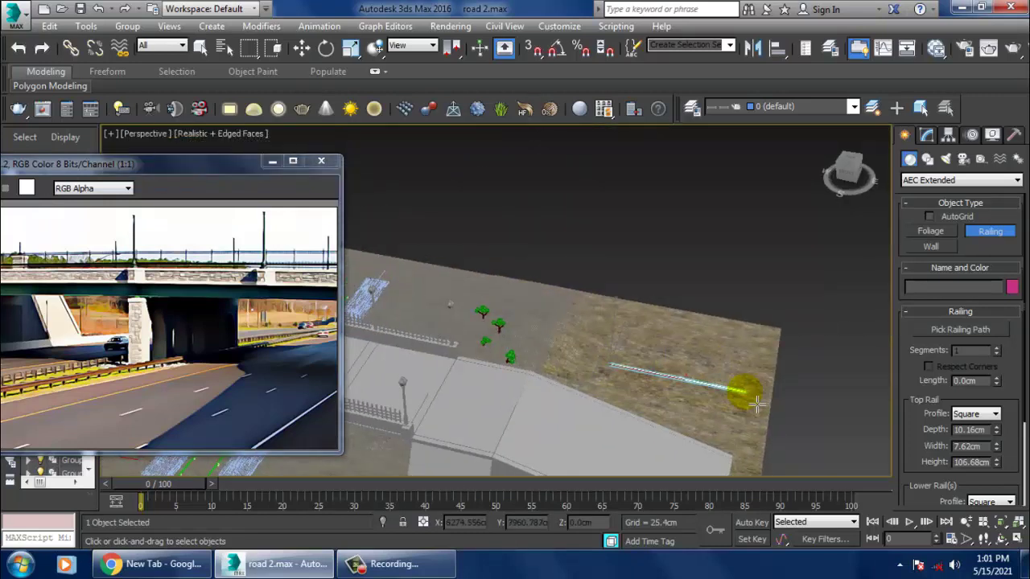
{"action": "left_click_drag", "start_coordinate": [756, 404], "coordinate": [758, 403]}
{"action": "key", "text": "w"}
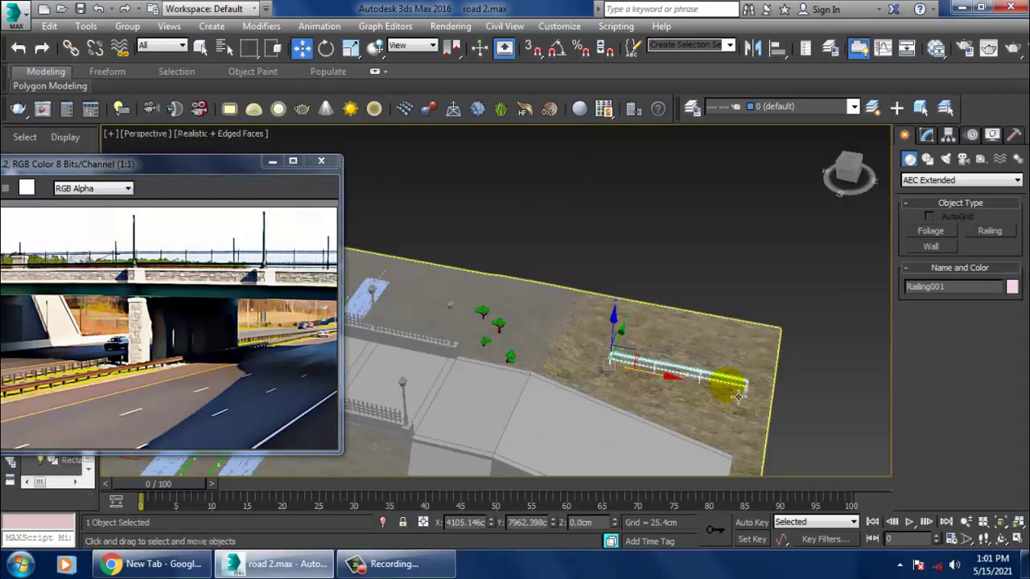
Move the railing in the Front view to the ramp's upper break, at about X 3278 cm and Z 697 cm.
{"action": "key", "text": "alt+w"}
{"action": "middle_click", "coordinate": [714, 244]}
{"action": "key", "text": "alt+w"}
{"action": "scroll", "coordinate": [551, 283], "scroll_direction": "down", "scroll_amount": 2}
{"action": "middle_click_drag", "start_coordinate": [673, 265], "coordinate": [556, 297]}
{"action": "scroll", "coordinate": [551, 283], "scroll_direction": "down", "scroll_amount": 2}
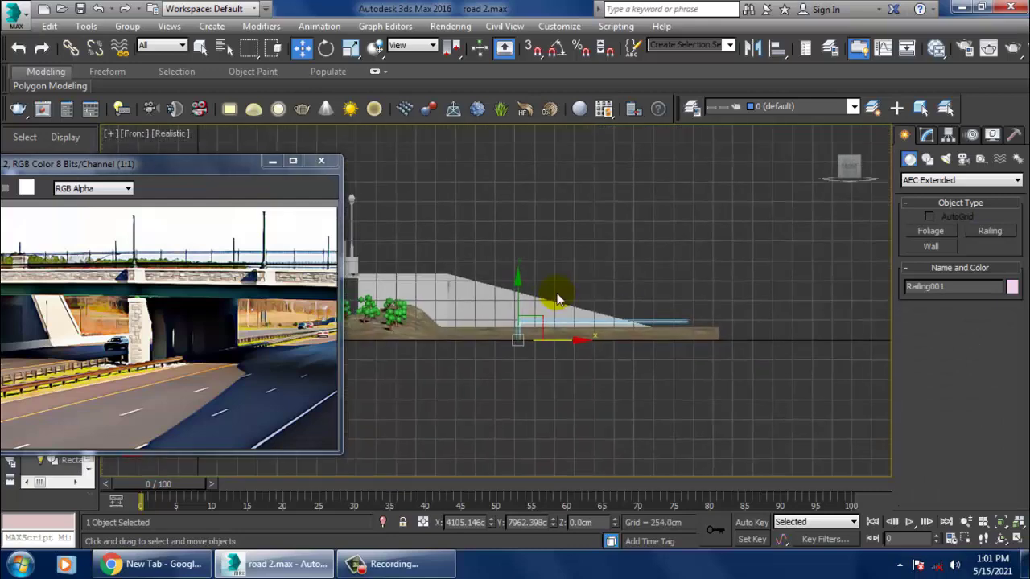
{"action": "left_click_drag", "start_coordinate": [518, 297], "coordinate": [447, 278]}
Tilt the railing down along the ramp's slope and raise it to about Z 775 cm.
{"action": "scroll", "coordinate": [539, 266], "scroll_direction": "up", "scroll_amount": 2}
{"action": "key", "text": "e"}
{"action": "key", "text": "w"}
{"action": "scroll", "coordinate": [447, 279], "scroll_direction": "up", "scroll_amount": 3}
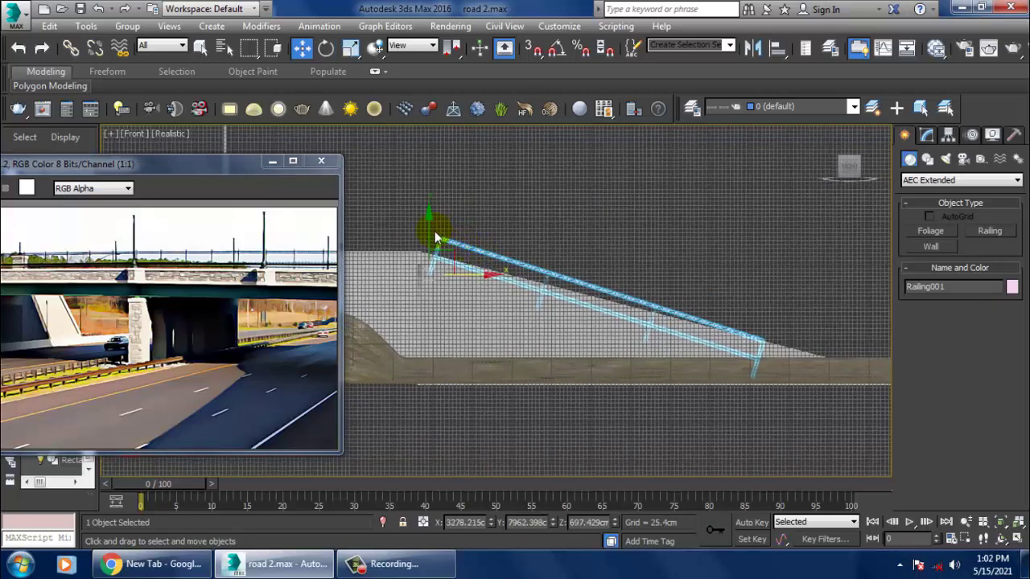
{"action": "scroll", "coordinate": [443, 234], "scroll_direction": "down", "scroll_amount": 3}
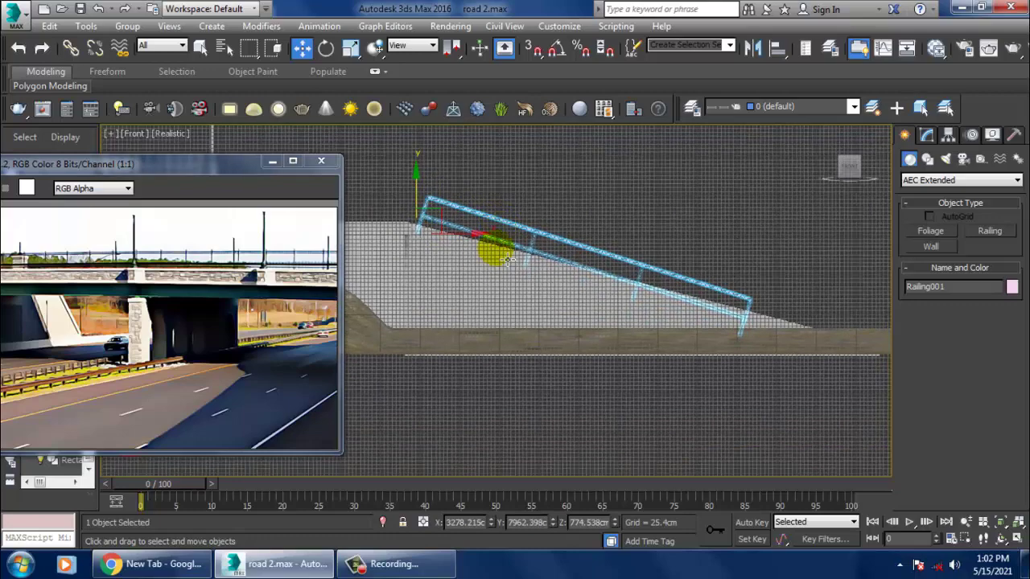
Shift the railing along Y onto the ramp's side edge, at about Y 4621 cm.
{"action": "key", "text": "alt+w"}
{"action": "middle_click", "coordinate": [688, 352]}
{"action": "key", "text": "alt+w"}
{"action": "key", "text": "z"}
{"action": "middle_click_drag", "start_coordinate": [683, 345], "coordinate": [643, 278], "text": "alt"}
{"action": "scroll", "coordinate": [599, 310], "scroll_direction": "down", "scroll_amount": 4}
{"action": "left_click_drag", "start_coordinate": [667, 195], "coordinate": [374, 223]}
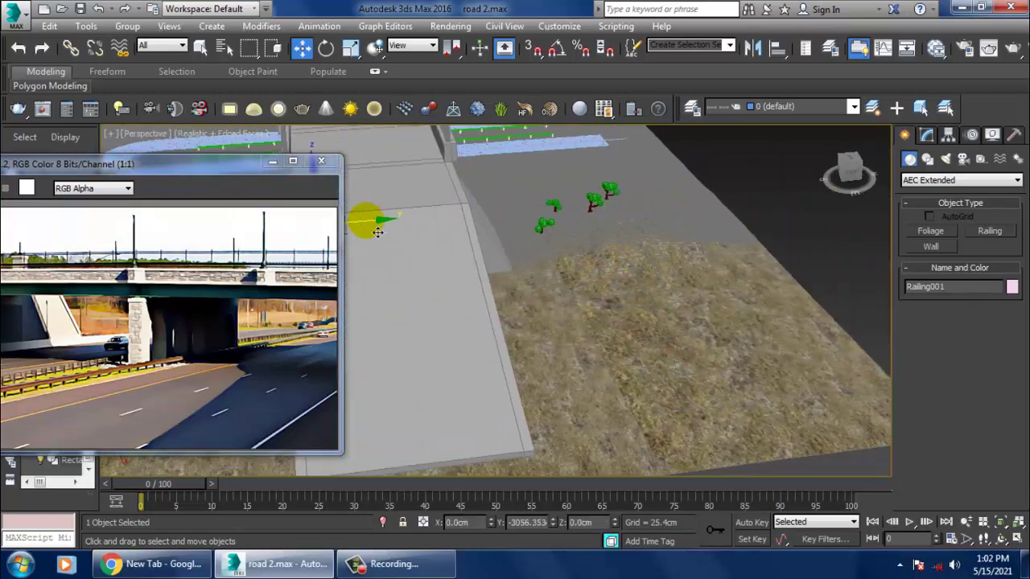
{"action": "scroll", "coordinate": [462, 256], "scroll_direction": "up", "scroll_amount": 4}
{"action": "middle_click_drag", "start_coordinate": [462, 256], "coordinate": [506, 256], "text": "alt"}
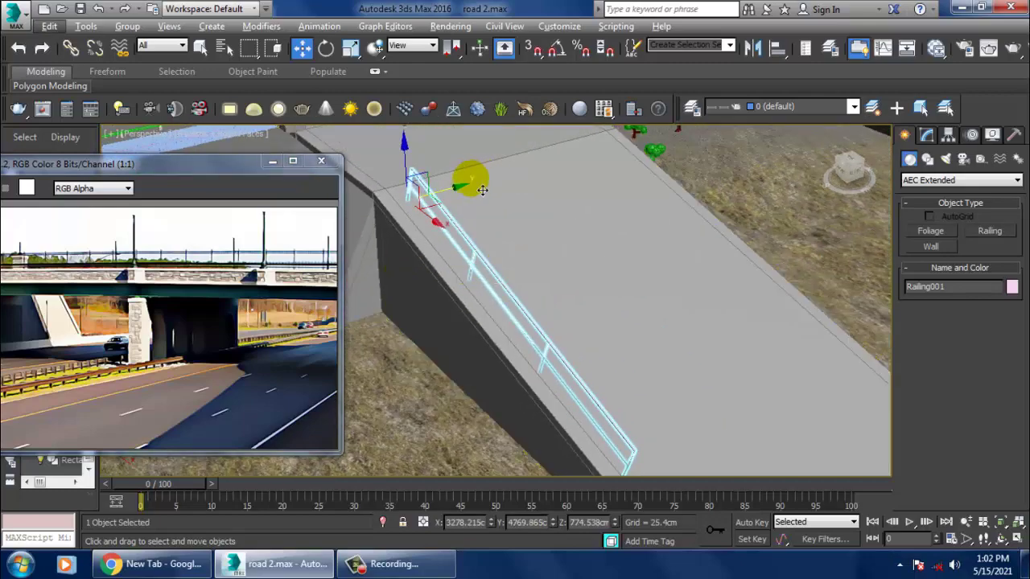
{"action": "left_click_drag", "start_coordinate": [461, 190], "coordinate": [446, 207]}
{"action": "middle_click_drag", "start_coordinate": [483, 217], "coordinate": [558, 292], "text": "alt"}
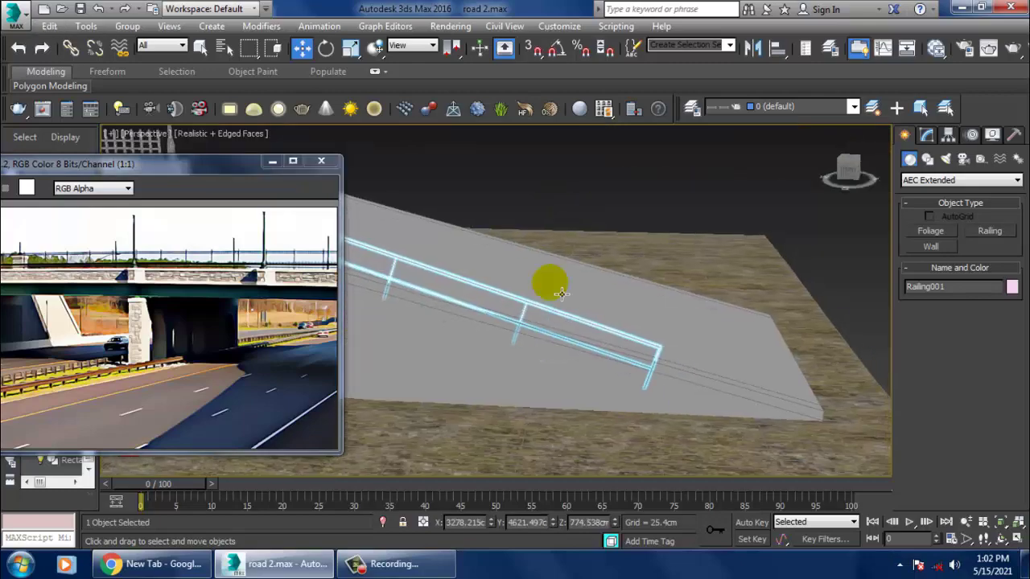
Refine the railing's rotation in the Front view so it runs parallel to the ramp's surface.
{"action": "key", "text": "alt+w"}
{"action": "middle_click_drag", "start_coordinate": [448, 378], "coordinate": [449, 393]}
{"action": "middle_click_drag", "start_coordinate": [740, 197], "coordinate": [724, 269]}
{"action": "key", "text": "alt+w"}
{"action": "scroll", "coordinate": [720, 221], "scroll_direction": "up", "scroll_amount": 2}
{"action": "key", "text": "e"}
{"action": "middle_click_drag", "start_coordinate": [519, 237], "coordinate": [602, 248]}
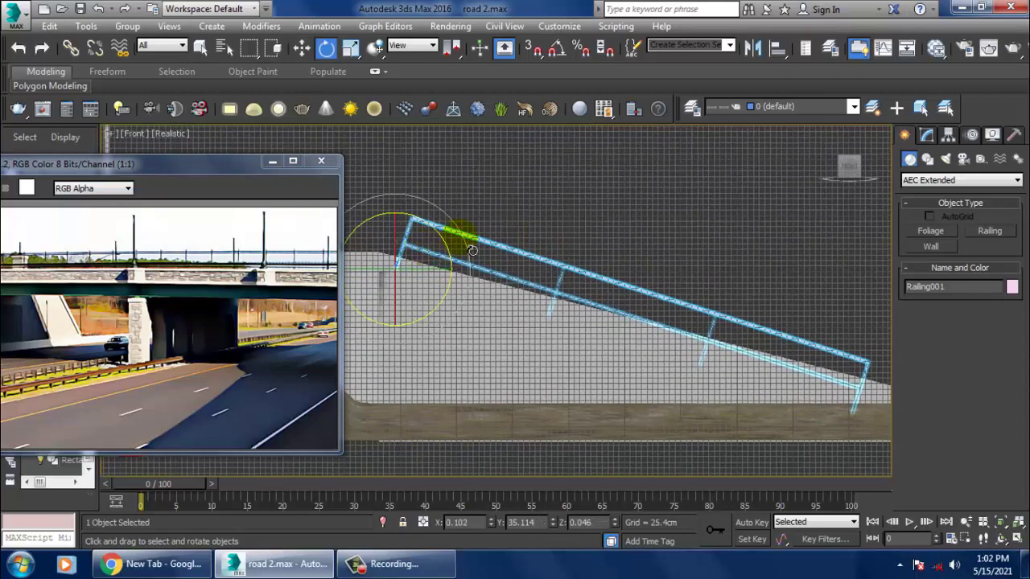
{"action": "left_click_drag", "start_coordinate": [472, 246], "coordinate": [471, 245]}
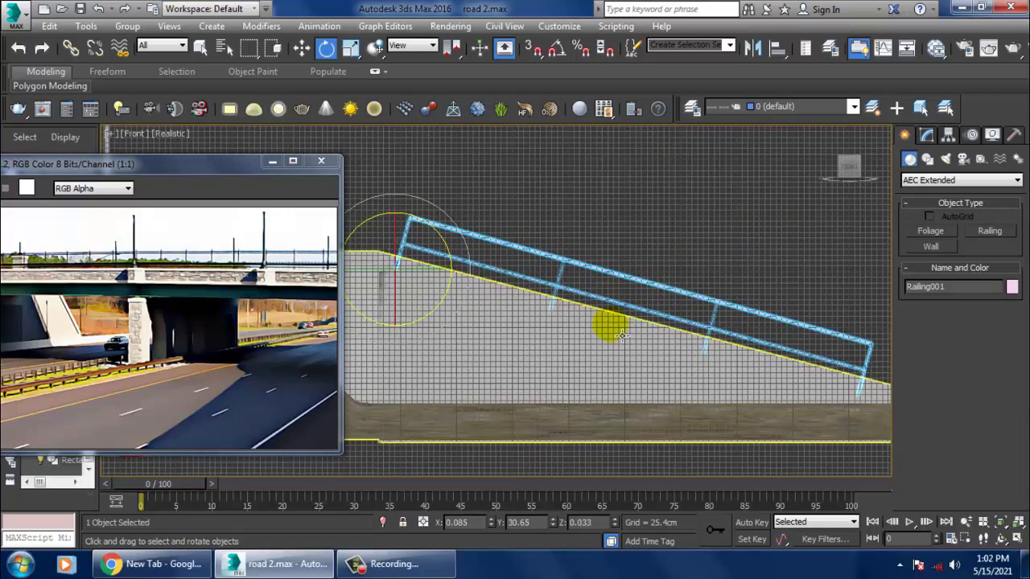
Try widening the railing's top rail to about 14.5 cm and undo the change.
{"action": "key", "text": "alt+w"}
{"action": "middle_click", "coordinate": [624, 333]}
{"action": "key", "text": "alt+w"}
{"action": "middle_click_drag", "start_coordinate": [630, 330], "coordinate": [707, 296], "text": "alt"}
{"action": "left_click", "coordinate": [926, 135]}
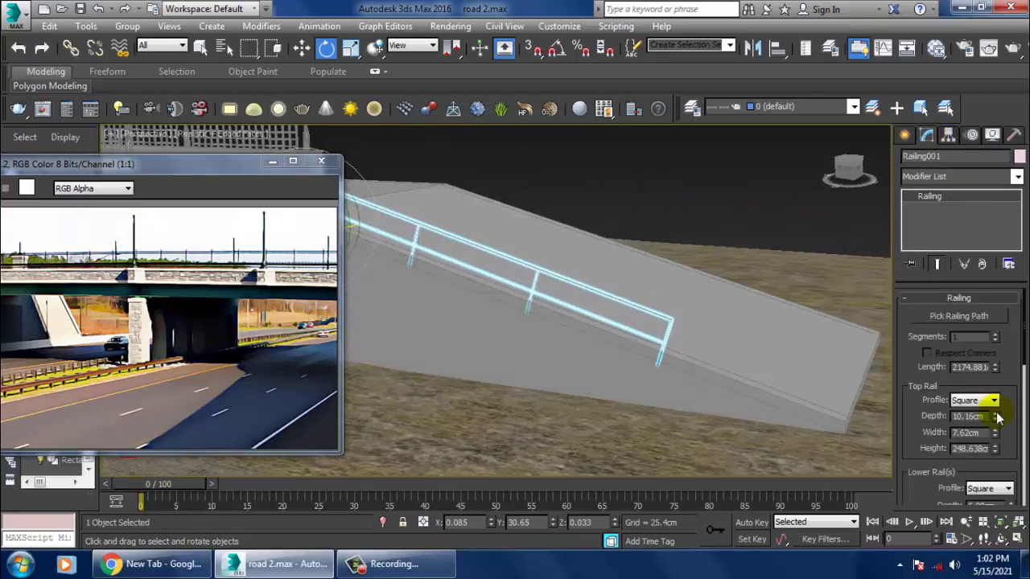
{"action": "left_click_drag", "start_coordinate": [997, 439], "coordinate": [995, 418]}
{"action": "key", "text": "ctrl+z"}
{"action": "key", "text": "ctrl+z"}
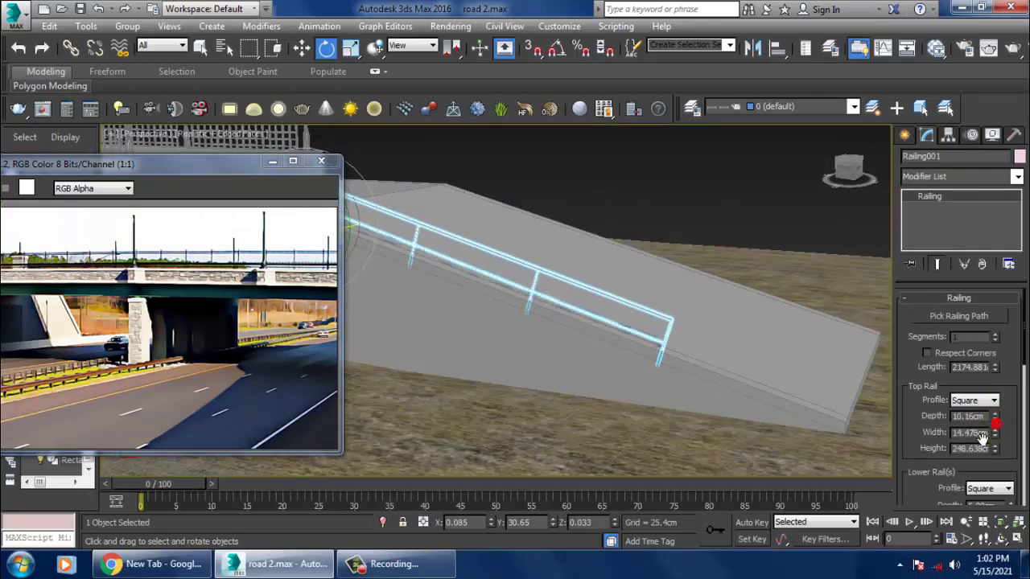
{"action": "key", "text": "ctrl+z"}
Scale the railing to about 134% along its local X axis so it reaches the ramp's lower end.
{"action": "middle_click_drag", "start_coordinate": [715, 354], "coordinate": [622, 290]}
{"action": "scroll", "coordinate": [635, 301], "scroll_direction": "down", "scroll_amount": 4}
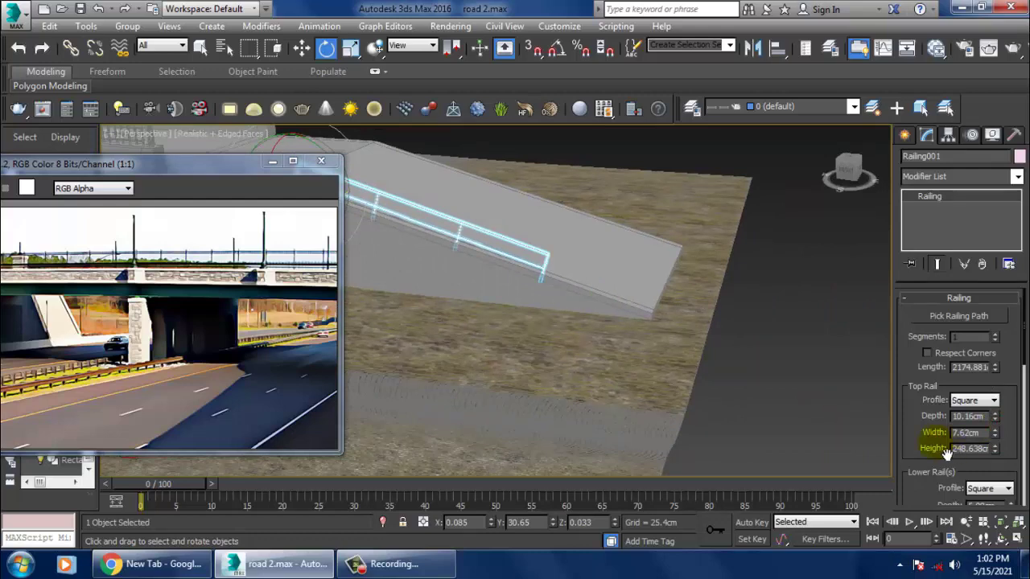
{"action": "middle_click_drag", "start_coordinate": [563, 266], "coordinate": [821, 421], "text": "alt"}
{"action": "key", "text": "r"}
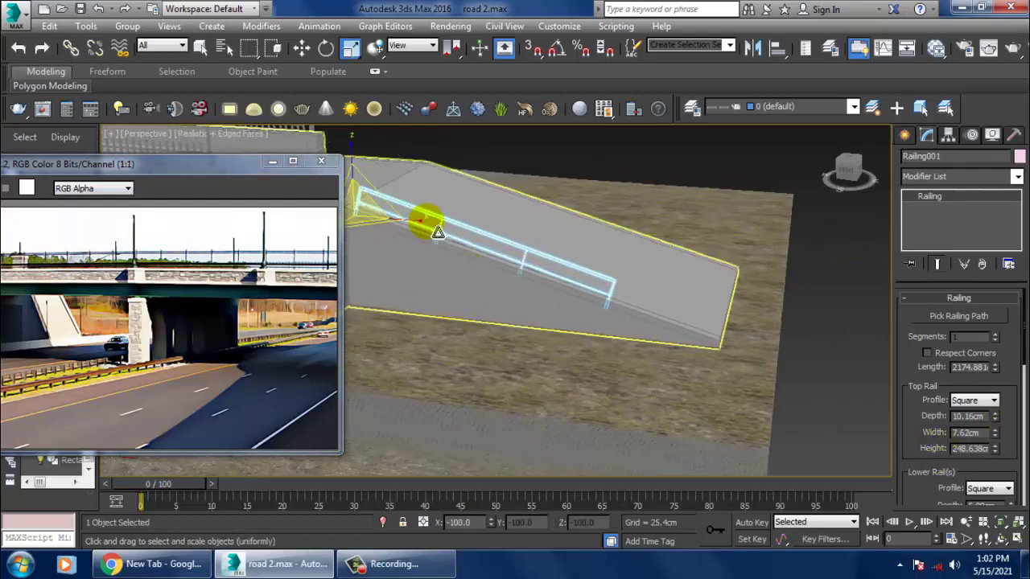
{"action": "middle_click_drag", "start_coordinate": [438, 232], "coordinate": [479, 211], "text": "alt"}
{"action": "left_click", "coordinate": [412, 45]}
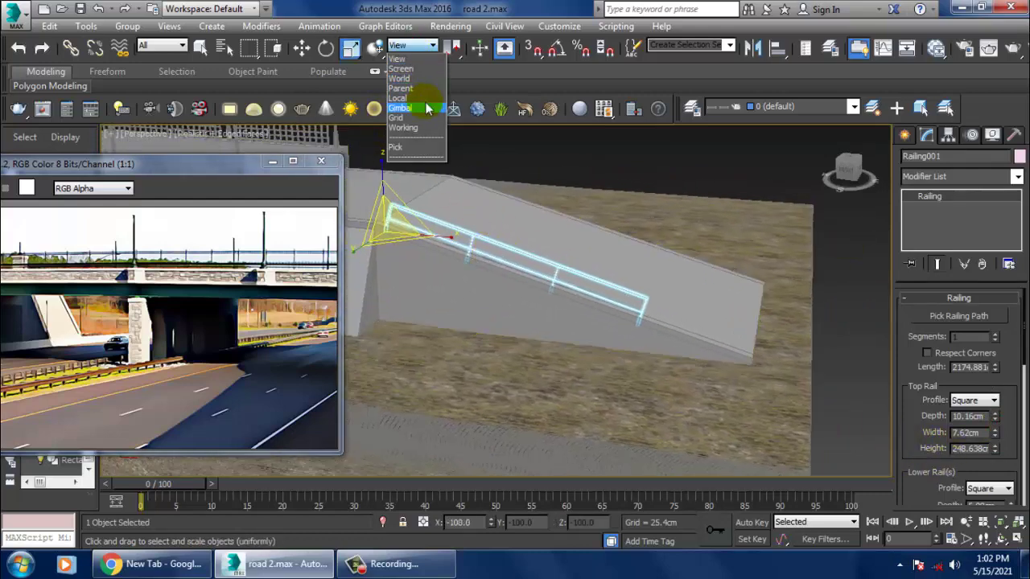
{"action": "left_click", "coordinate": [397, 98]}
{"action": "left_click_drag", "start_coordinate": [444, 252], "coordinate": [473, 277]}
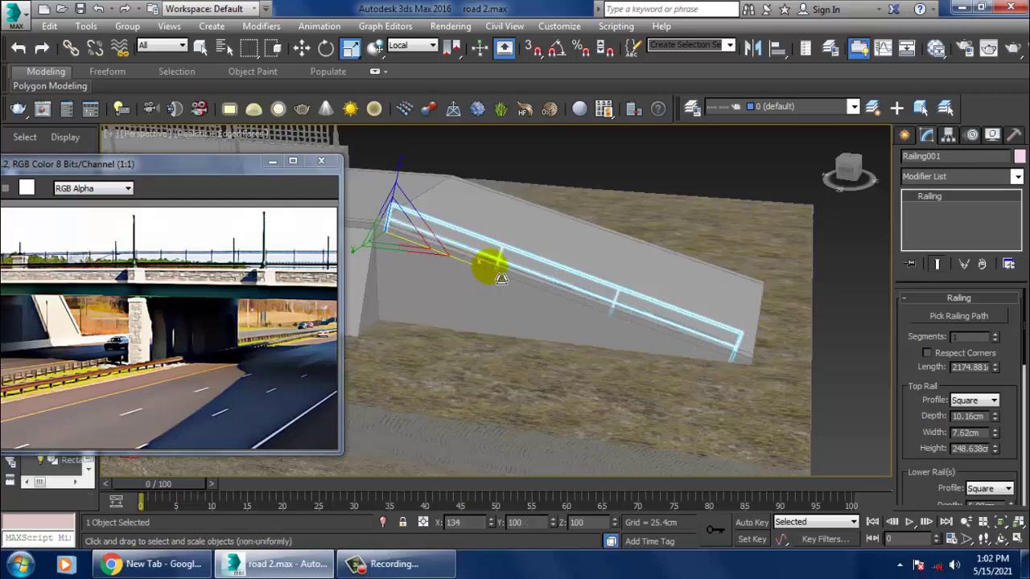
{"action": "middle_click_drag", "start_coordinate": [499, 275], "coordinate": [494, 235], "text": "alt"}
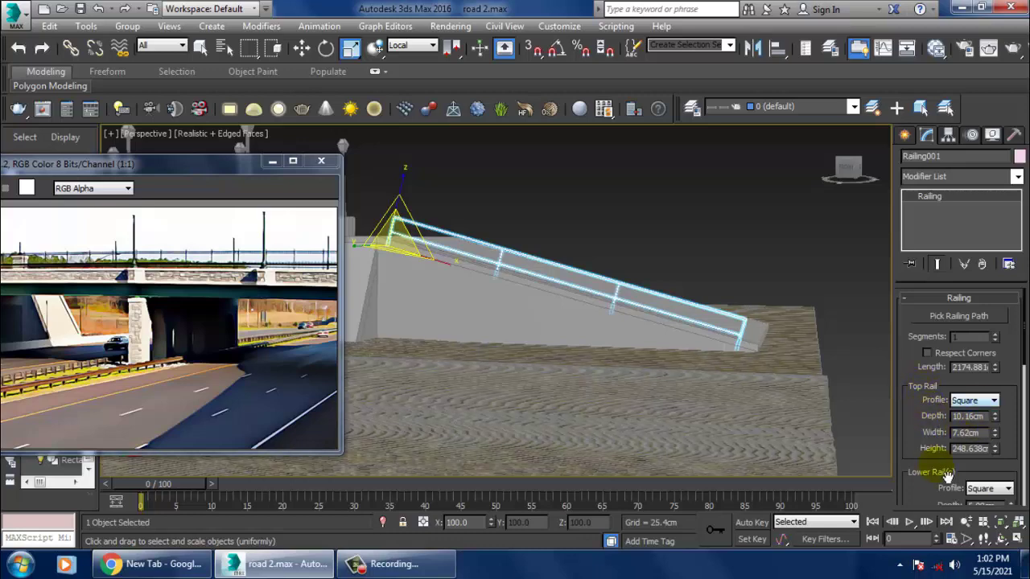
Set the railing's lower rail count to 2, trying up to 4 evenly divided rails.
{"action": "scroll", "coordinate": [929, 463], "scroll_direction": "down", "scroll_amount": 3}
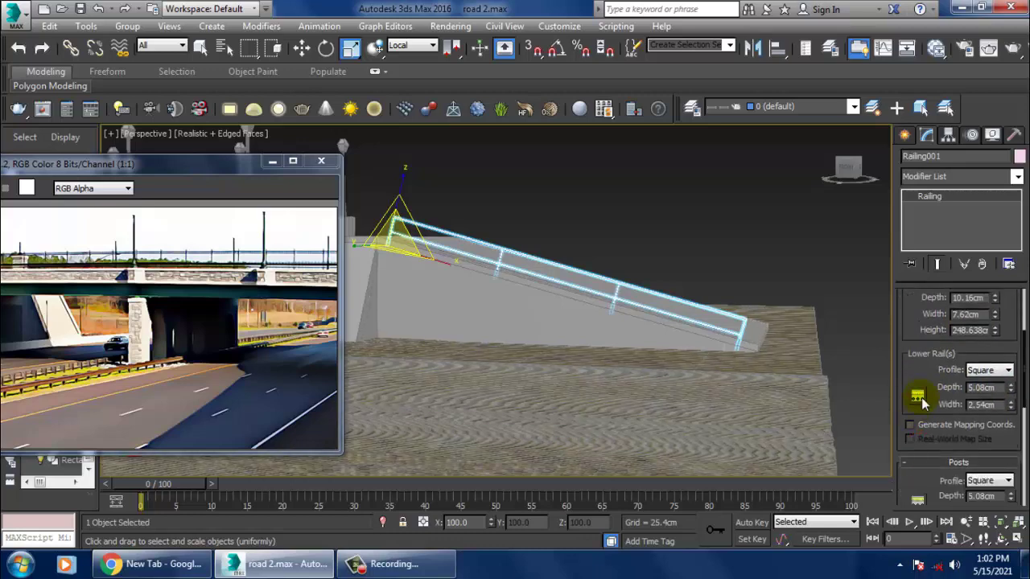
{"action": "left_click", "coordinate": [917, 397]}
{"action": "left_click", "coordinate": [157, 63]}
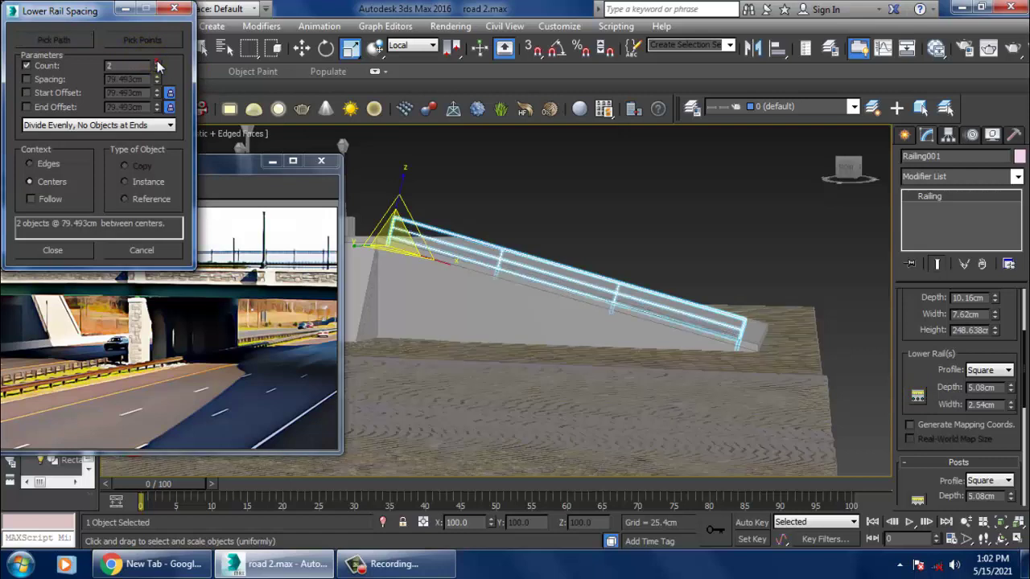
{"action": "left_click", "coordinate": [157, 63]}
{"action": "left_click", "coordinate": [157, 62]}
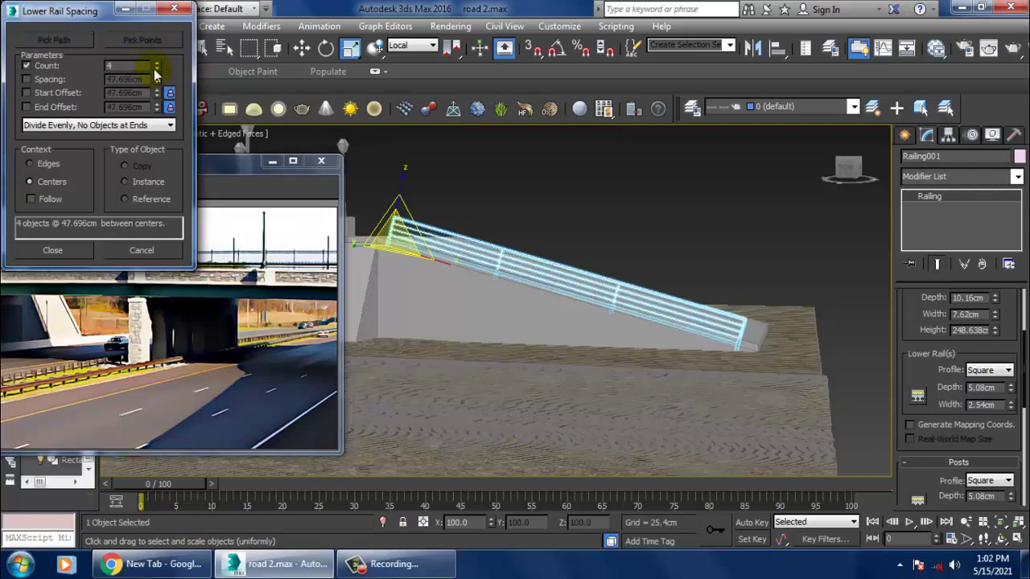
{"action": "left_click", "coordinate": [157, 70]}
{"action": "left_click", "coordinate": [157, 70]}
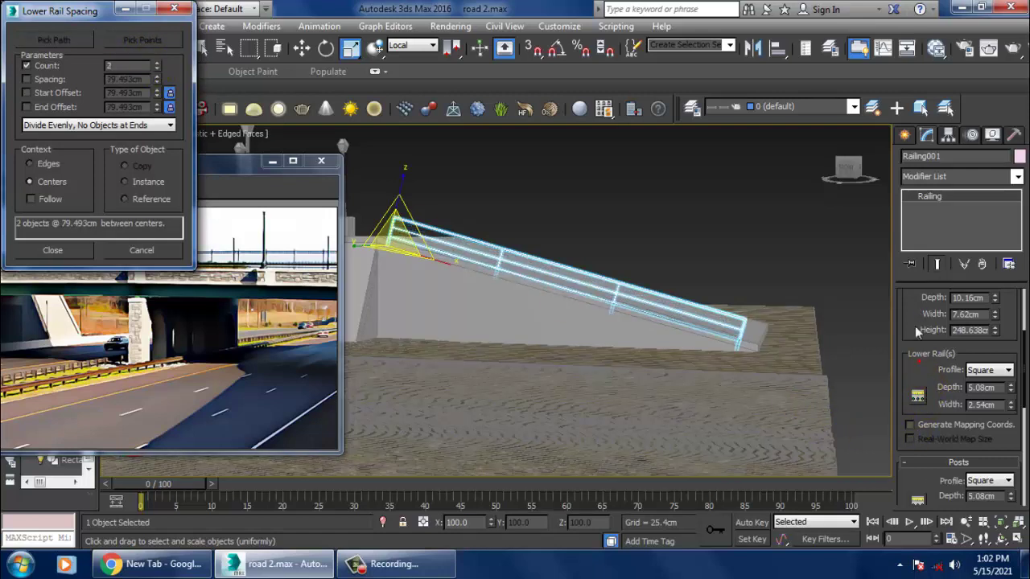
Discard the open lower rail spacing changes and set the lower rail count to 2 again.
{"action": "left_click", "coordinate": [141, 251]}
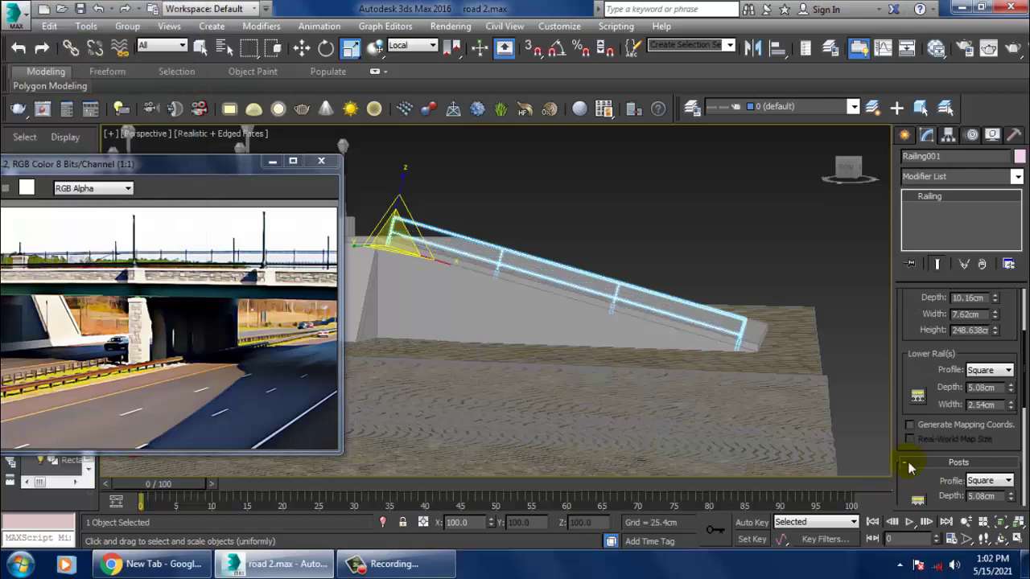
{"action": "left_click", "coordinate": [917, 398]}
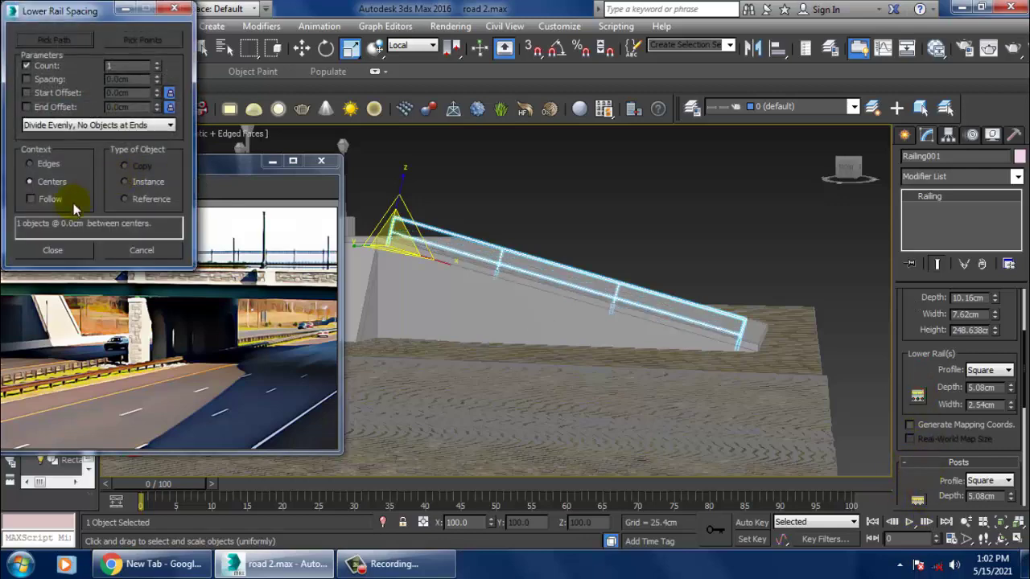
{"action": "left_click", "coordinate": [158, 65]}
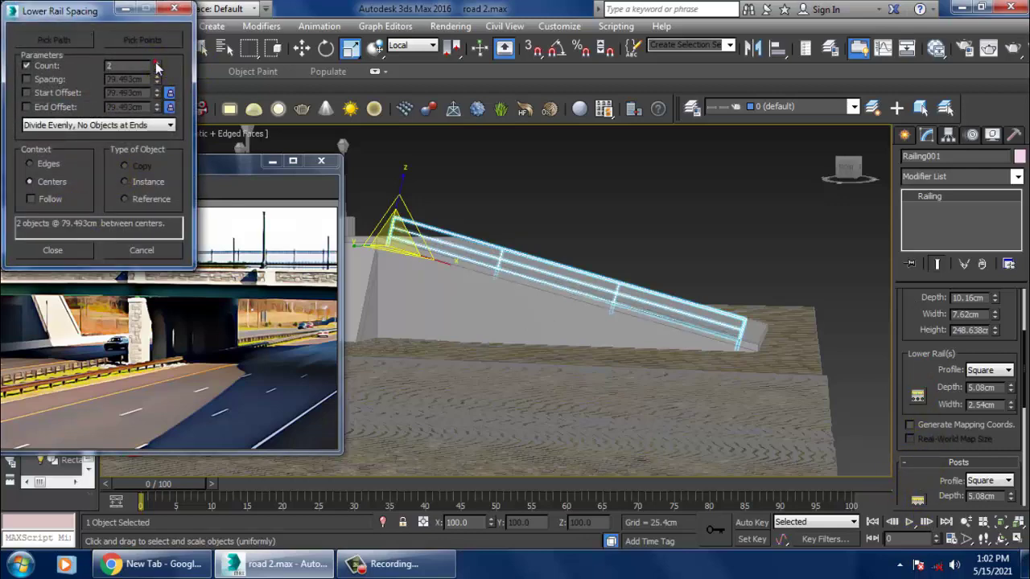
{"action": "left_click", "coordinate": [53, 251]}
Set the railing's post count to 4, evenly divided with the existing offsets.
{"action": "left_click", "coordinate": [918, 499]}
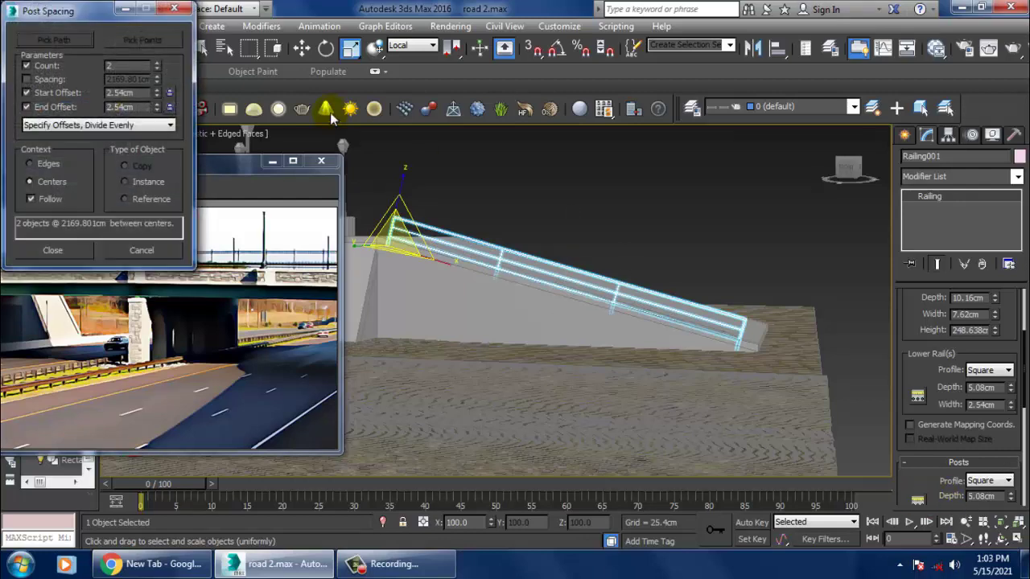
{"action": "left_click", "coordinate": [158, 64]}
{"action": "left_click", "coordinate": [158, 64]}
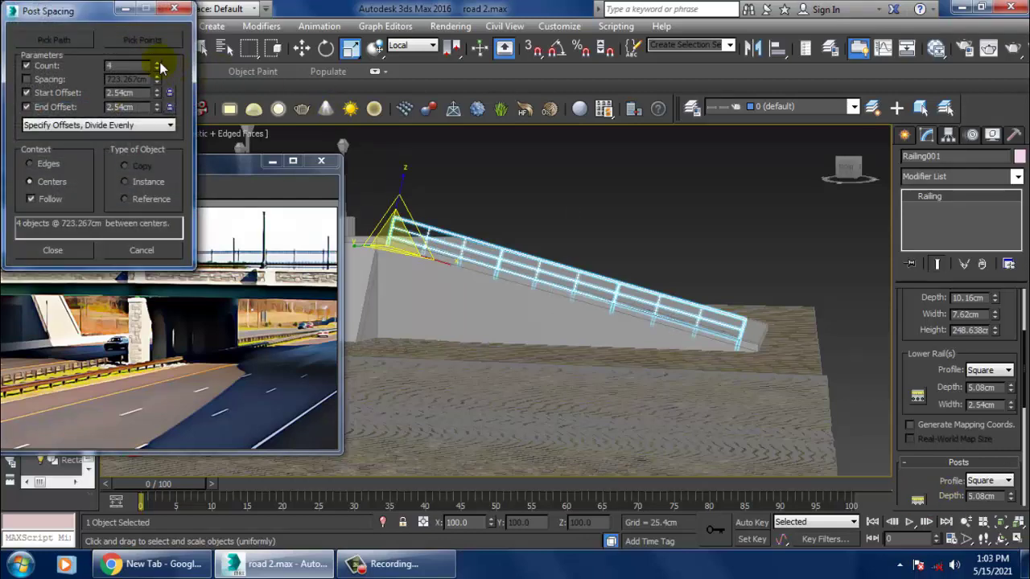
{"action": "left_click", "coordinate": [52, 250]}
Move the railing along its local axes in the Front view so it sits on the ramp's sloped surface.
{"action": "key", "text": "alt+w"}
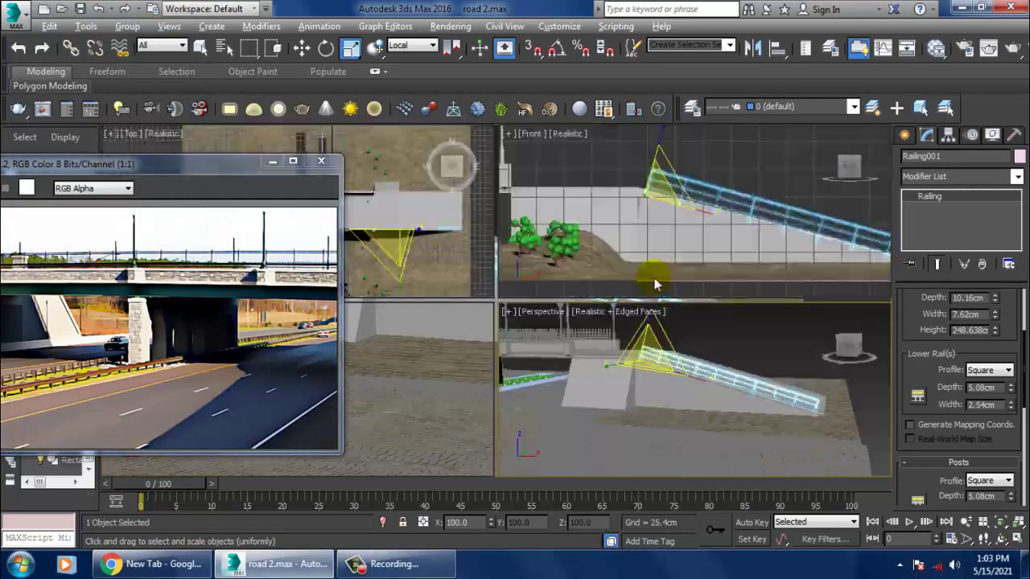
{"action": "middle_click_drag", "start_coordinate": [402, 431], "coordinate": [388, 426]}
{"action": "middle_click", "coordinate": [721, 209]}
{"action": "key", "text": "alt+w"}
{"action": "middle_click_drag", "start_coordinate": [712, 206], "coordinate": [565, 209]}
{"action": "scroll", "coordinate": [565, 209], "scroll_direction": "down", "scroll_amount": 2}
{"action": "scroll", "coordinate": [565, 213], "scroll_direction": "up", "scroll_amount": 2}
{"action": "middle_click_drag", "start_coordinate": [470, 230], "coordinate": [501, 264]}
{"action": "key", "text": "w"}
{"action": "left_click", "coordinate": [405, 46]}
{"action": "left_click", "coordinate": [406, 99]}
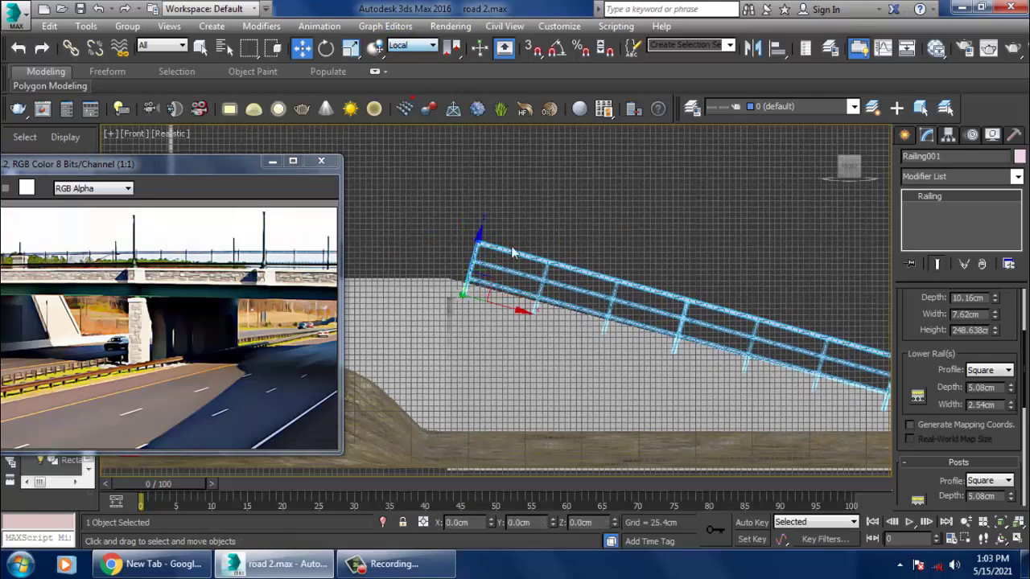
{"action": "mouse_move", "coordinate": [487, 264]}
{"action": "left_mouse_down"}
{"action": "mouse_move", "coordinate": [485, 242]}
{"action": "mouse_move", "coordinate": [487, 257]}
{"action": "left_mouse_up"}
{"action": "middle_click_drag", "start_coordinate": [512, 310], "coordinate": [505, 279]}
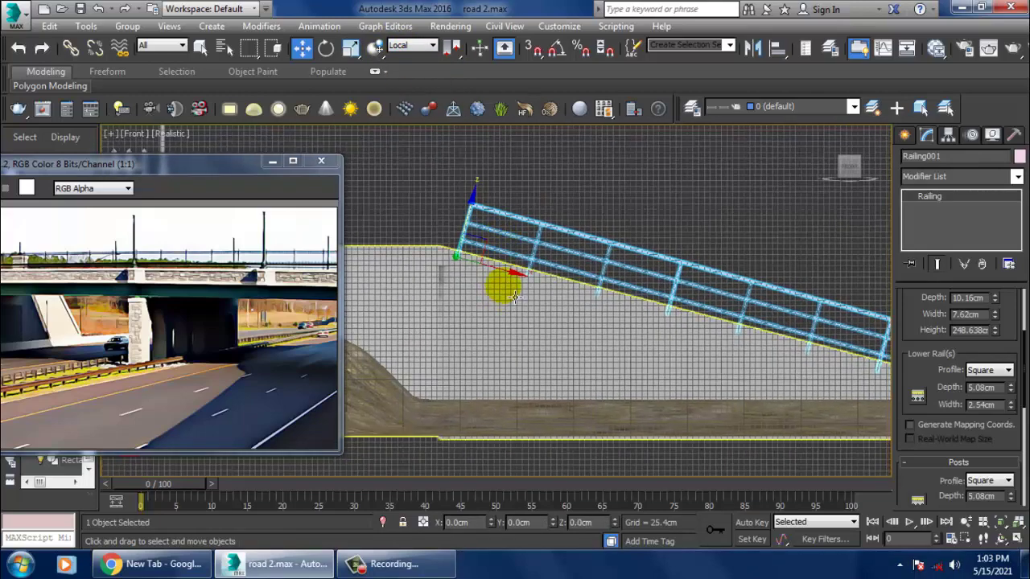
{"action": "left_click_drag", "start_coordinate": [505, 274], "coordinate": [497, 272]}
{"action": "scroll", "coordinate": [517, 280], "scroll_direction": "down", "scroll_amount": 2}
{"action": "scroll", "coordinate": [563, 288], "scroll_direction": "down", "scroll_amount": 2}
{"action": "middle_click_drag", "start_coordinate": [563, 288], "coordinate": [500, 252]}
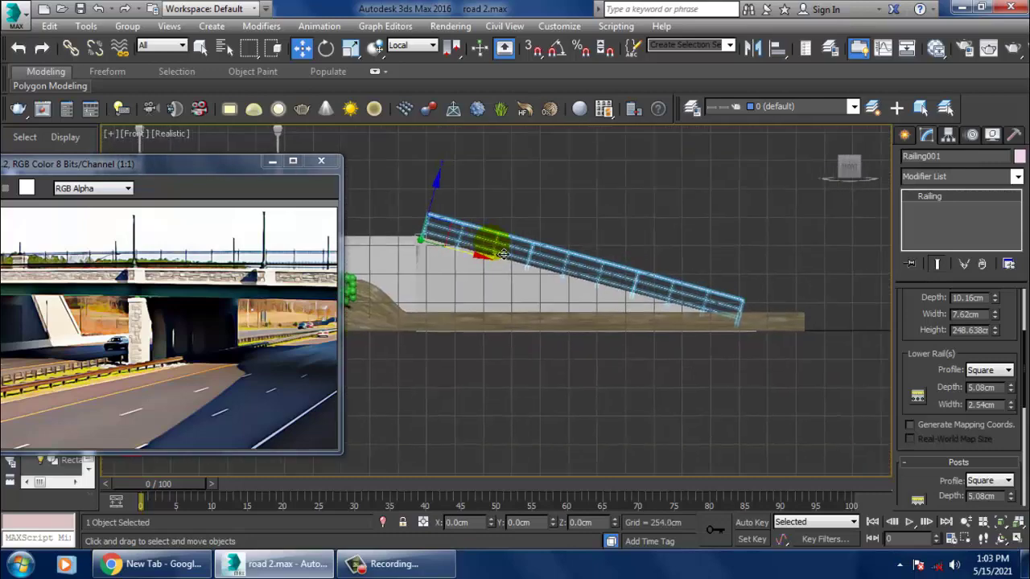
Copy the railing once along its local Y axis to the ramp's opposite edge.
{"action": "key", "text": "alt+w"}
{"action": "middle_click", "coordinate": [724, 329]}
{"action": "key", "text": "alt+w"}
{"action": "middle_click_drag", "start_coordinate": [676, 316], "coordinate": [463, 304], "text": "alt"}
{"action": "mouse_move", "coordinate": [455, 241]}
{"action": "left_mouse_down"}
{"action": "mouse_move", "coordinate": [552, 273]}
{"action": "mouse_move", "coordinate": [692, 285]}
{"action": "mouse_move", "coordinate": [652, 294]}
{"action": "mouse_move", "coordinate": [636, 285]}
{"action": "mouse_move", "coordinate": [623, 302]}
{"action": "left_mouse_up"}
{"action": "left_click", "coordinate": [530, 344]}
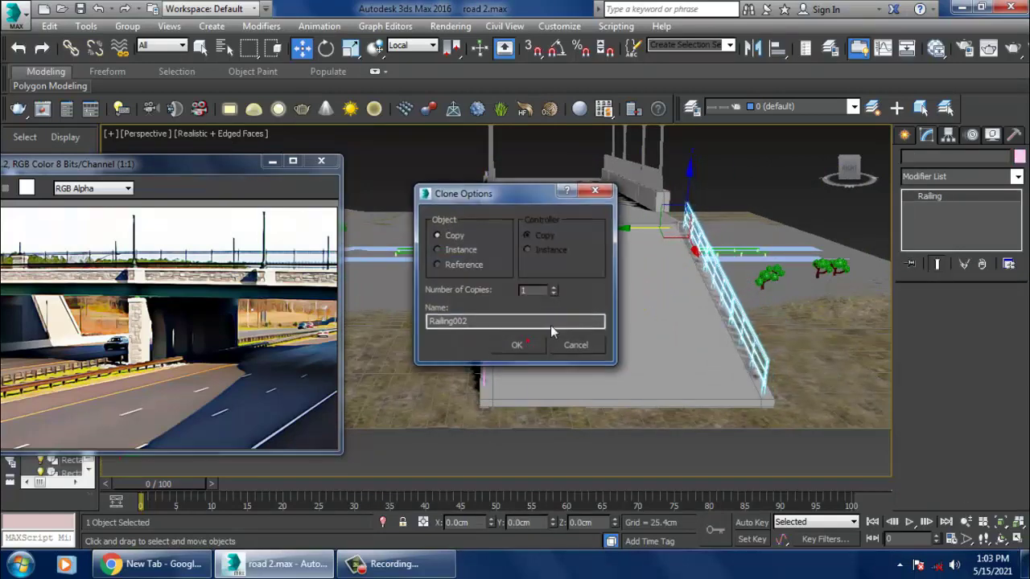
Select both ramp railings and switch the reference coordinate system from Local to View for mirroring.
{"action": "middle_click_drag", "start_coordinate": [605, 309], "coordinate": [744, 282], "text": "alt"}
{"action": "scroll", "coordinate": [640, 311], "scroll_direction": "down", "scroll_amount": 3}
{"action": "middle_click_drag", "start_coordinate": [640, 311], "coordinate": [689, 321], "text": "alt"}
{"action": "left_click", "coordinate": [675, 344], "text": "ctrl"}
{"action": "scroll", "coordinate": [675, 345], "scroll_direction": "down", "scroll_amount": 6}
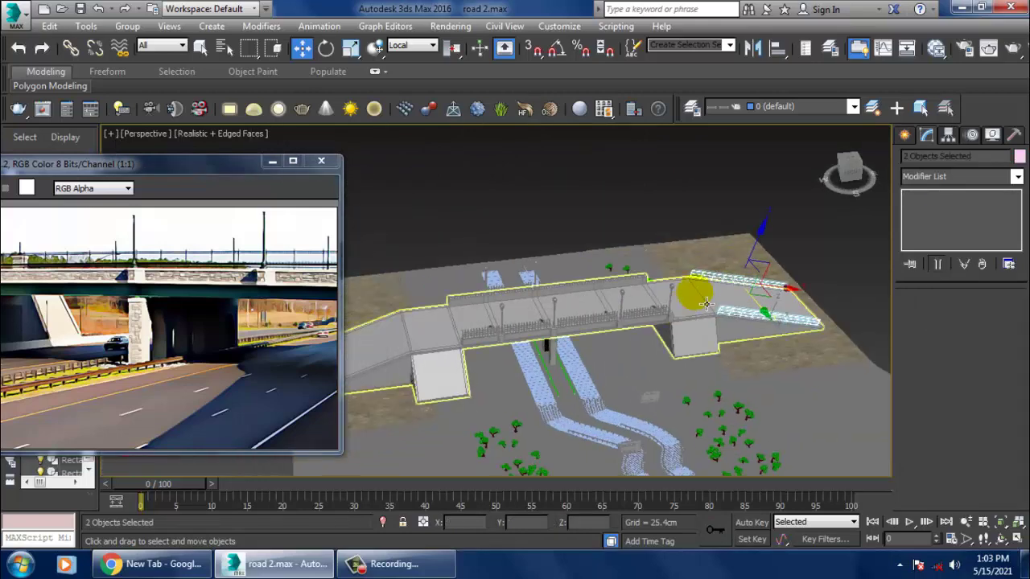
{"action": "left_click", "coordinate": [752, 48]}
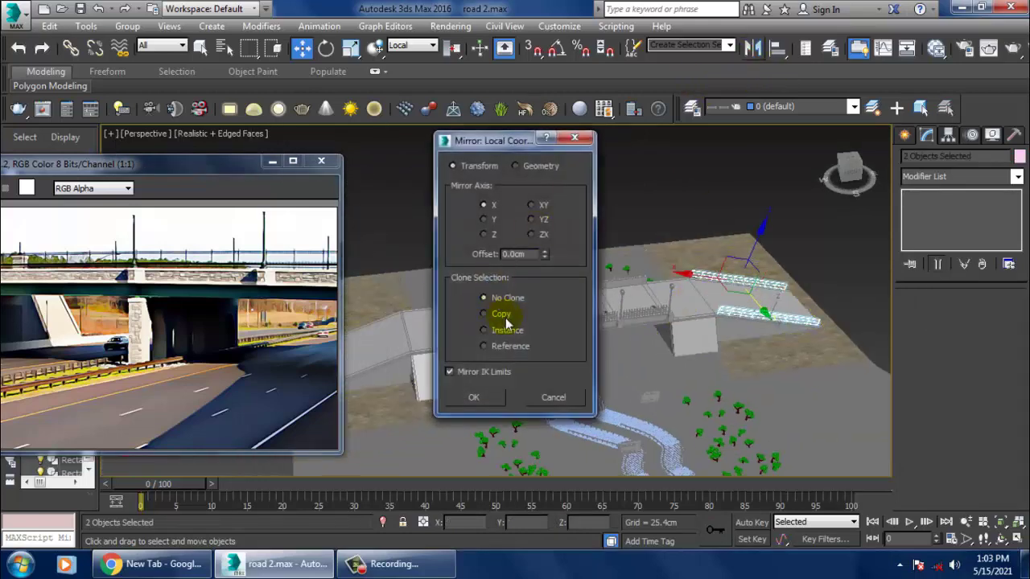
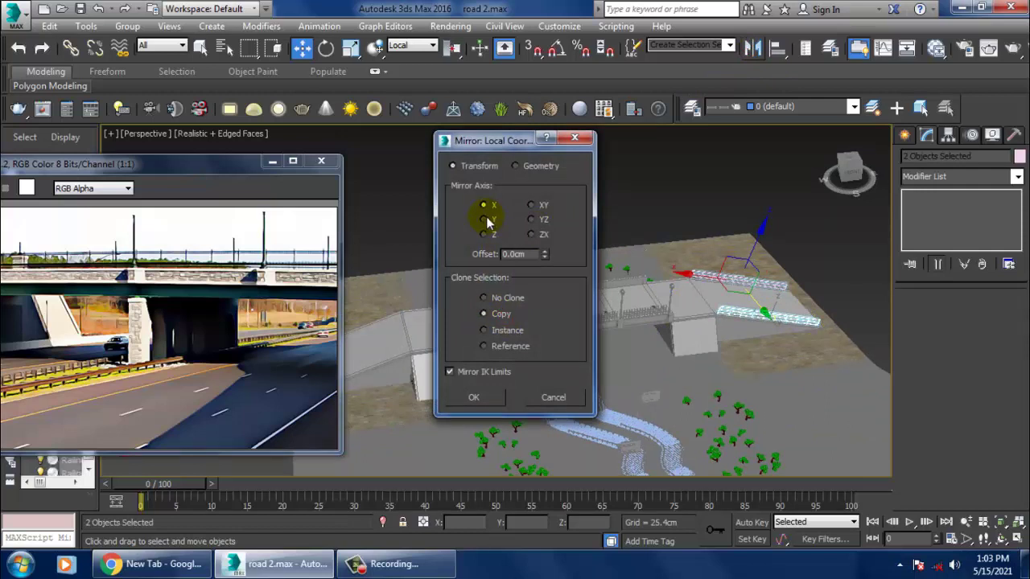
{"action": "left_click", "coordinate": [575, 141]}
{"action": "left_click", "coordinate": [417, 46]}
{"action": "left_click", "coordinate": [410, 55]}
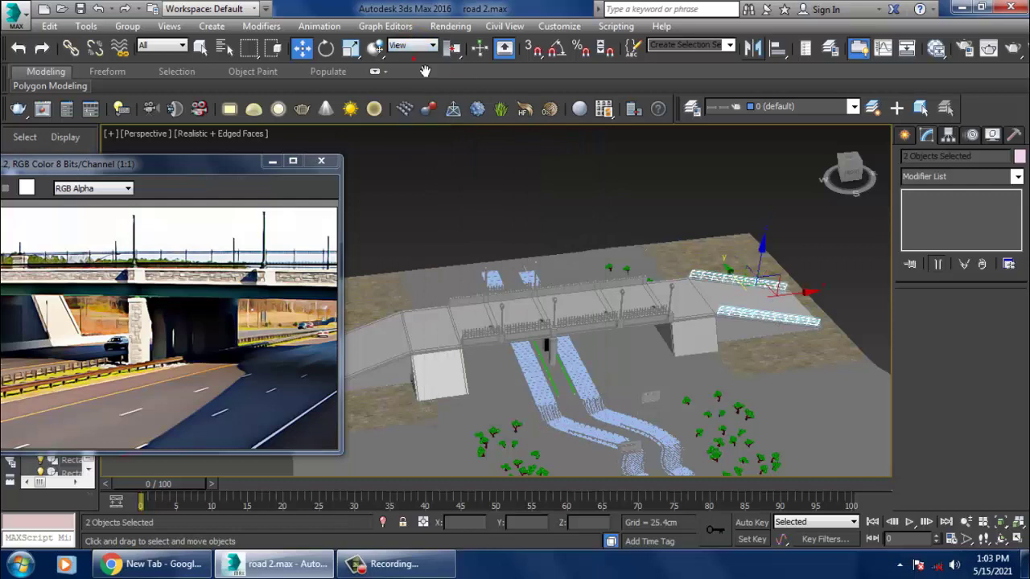
Mirror both railings as copies about the X axis and move them about 10511 cm along negative X onto the other ramp.
{"action": "left_click", "coordinate": [752, 50]}
{"action": "left_click", "coordinate": [484, 314]}
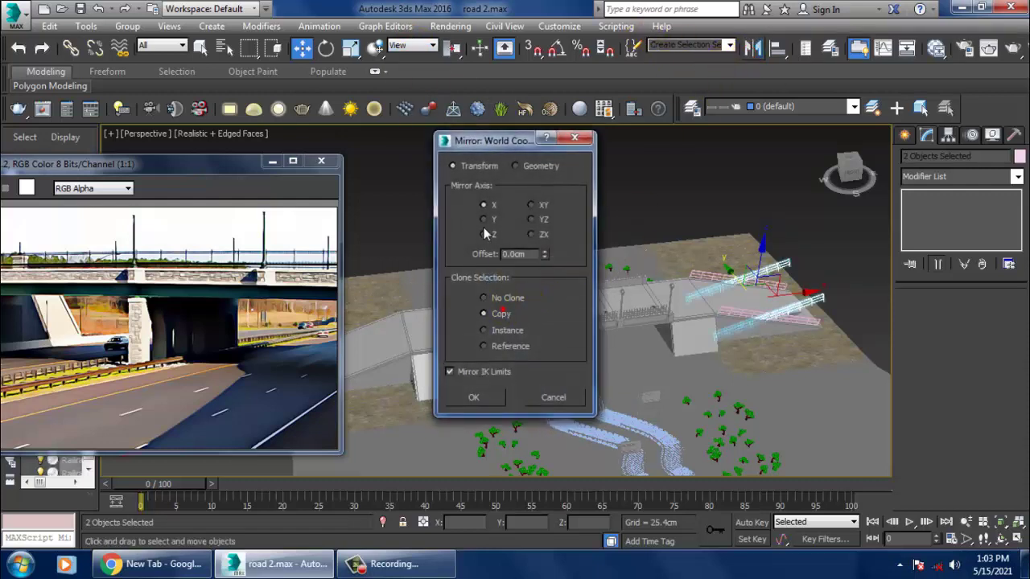
{"action": "left_click", "coordinate": [484, 220]}
{"action": "left_click", "coordinate": [485, 205]}
{"action": "left_click", "coordinate": [474, 397]}
{"action": "scroll", "coordinate": [850, 264], "scroll_direction": "down", "scroll_amount": 6}
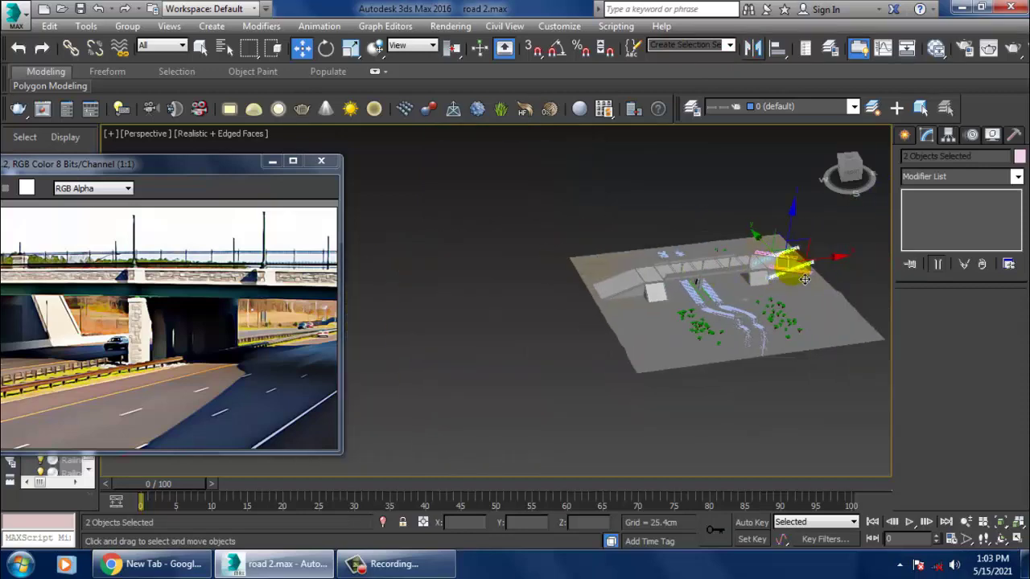
{"action": "left_click_drag", "start_coordinate": [834, 272], "coordinate": [662, 269]}
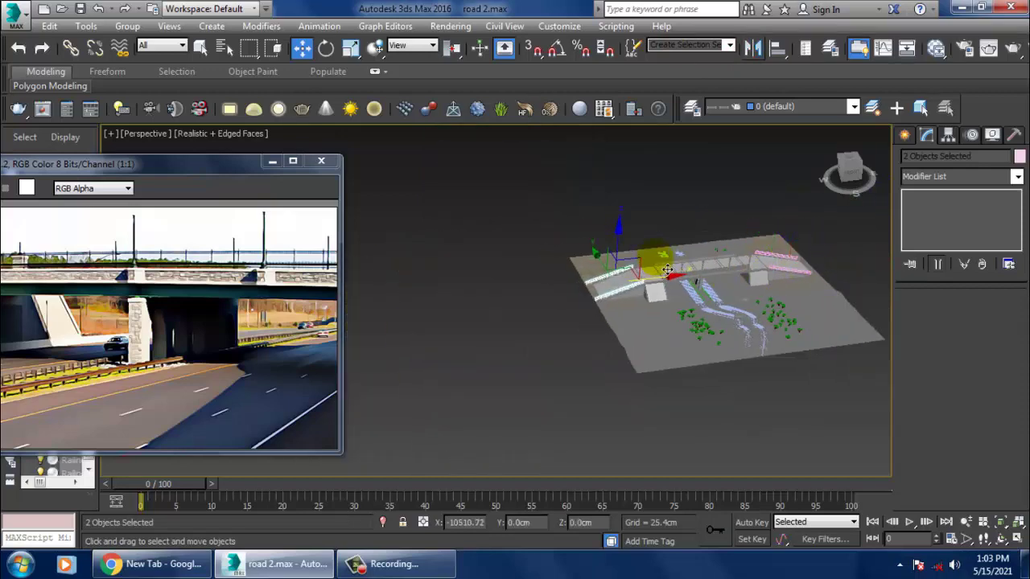
Move the lower end vertices of the other ramp outward so the ramp reaches the ends of its railings.
{"action": "scroll", "coordinate": [668, 269], "scroll_direction": "up", "scroll_amount": 8}
{"action": "mouse_move", "coordinate": [622, 295]}
{"action": "middle_mouse_down", "text": "alt"}
{"action": "mouse_move", "coordinate": [633, 292]}
{"action": "mouse_move", "coordinate": [621, 289]}
{"action": "middle_mouse_up", "text": "alt"}
{"action": "left_click", "coordinate": [623, 329]}
{"action": "key", "text": "1"}
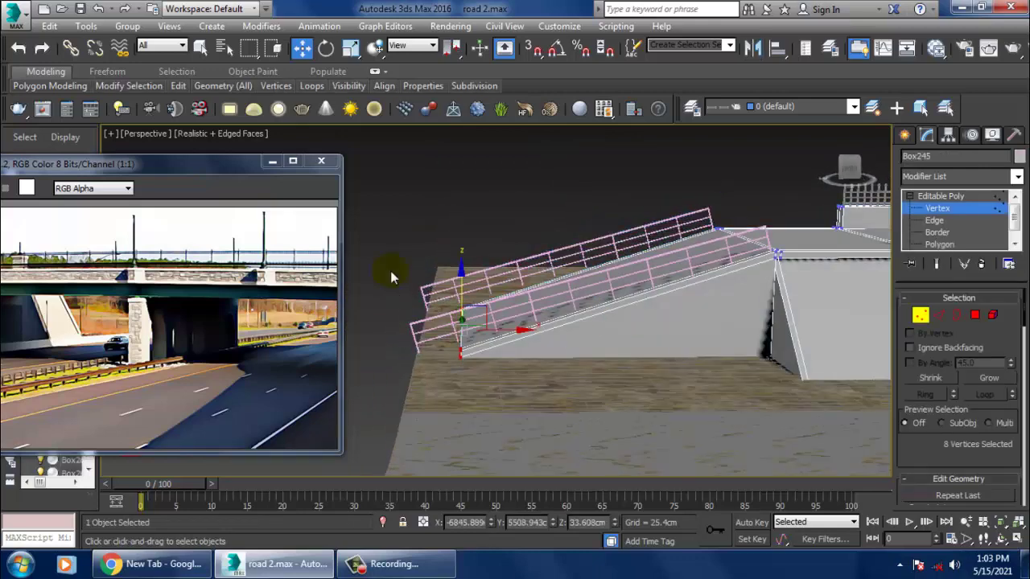
{"action": "mouse_move", "coordinate": [494, 344]}
{"action": "left_mouse_down"}
{"action": "mouse_move", "coordinate": [475, 342]}
{"action": "mouse_move", "coordinate": [480, 330]}
{"action": "mouse_move", "coordinate": [492, 337]}
{"action": "left_mouse_up"}
{"action": "middle_click_drag", "start_coordinate": [492, 337], "coordinate": [879, 314], "text": "alt"}
{"action": "left_click", "coordinate": [944, 197]}
Remove the UVW Map modifier from the ground plane and turn off edged faces in the Perspective view.
{"action": "scroll", "coordinate": [682, 309], "scroll_direction": "down", "scroll_amount": 6}
{"action": "middle_click_drag", "start_coordinate": [682, 309], "coordinate": [674, 338], "text": "alt"}
{"action": "left_click", "coordinate": [687, 341]}
{"action": "scroll", "coordinate": [677, 246], "scroll_direction": "up", "scroll_amount": 3}
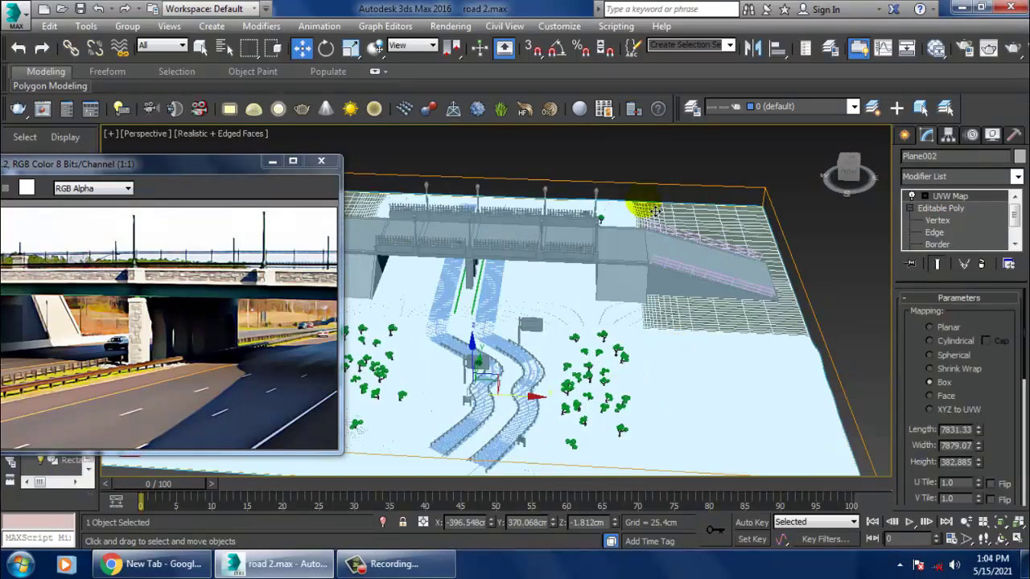
{"action": "left_click", "coordinate": [645, 159]}
{"action": "middle_click_drag", "start_coordinate": [684, 241], "coordinate": [641, 329], "text": "alt"}
{"action": "left_click", "coordinate": [614, 417]}
{"action": "mouse_move", "coordinate": [629, 402]}
{"action": "middle_mouse_down", "text": "alt"}
{"action": "mouse_move", "coordinate": [726, 317]}
{"action": "mouse_move", "coordinate": [878, 325]}
{"action": "middle_mouse_up", "text": "alt"}
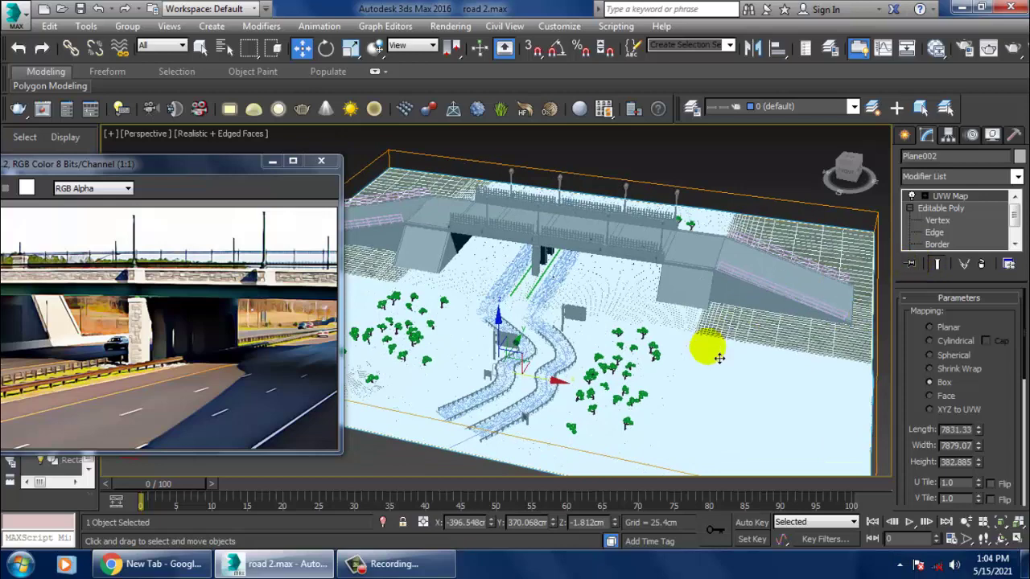
{"action": "left_click", "coordinate": [710, 175]}
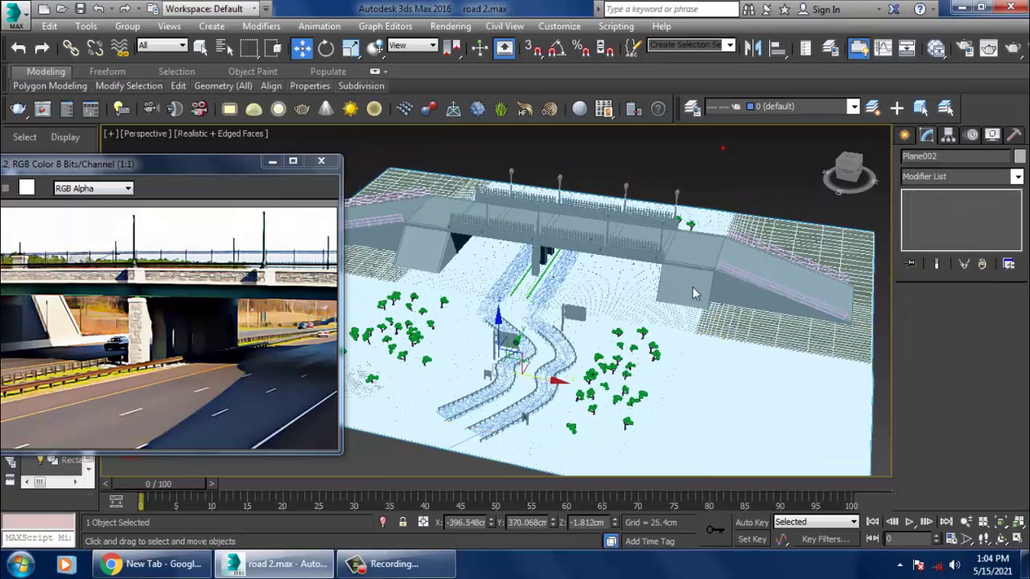
{"action": "key", "text": "F4"}
{"action": "middle_click_drag", "start_coordinate": [697, 408], "coordinate": [700, 367]}
{"action": "left_click", "coordinate": [733, 356]}
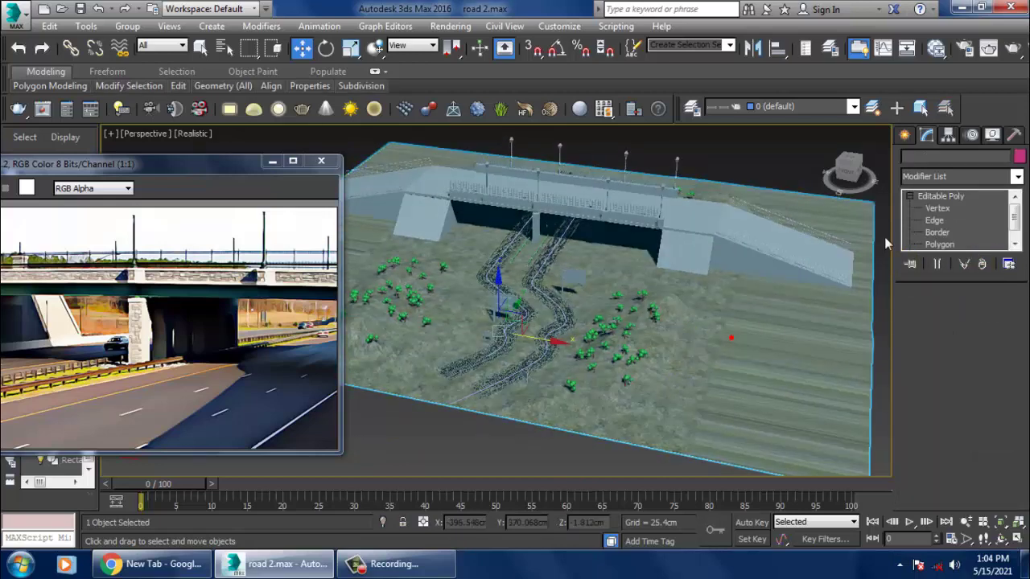
Apply a UVW Map modifier with Box mapping to the ground plane.
{"action": "left_click", "coordinate": [931, 176]}
{"action": "key", "text": "u"}
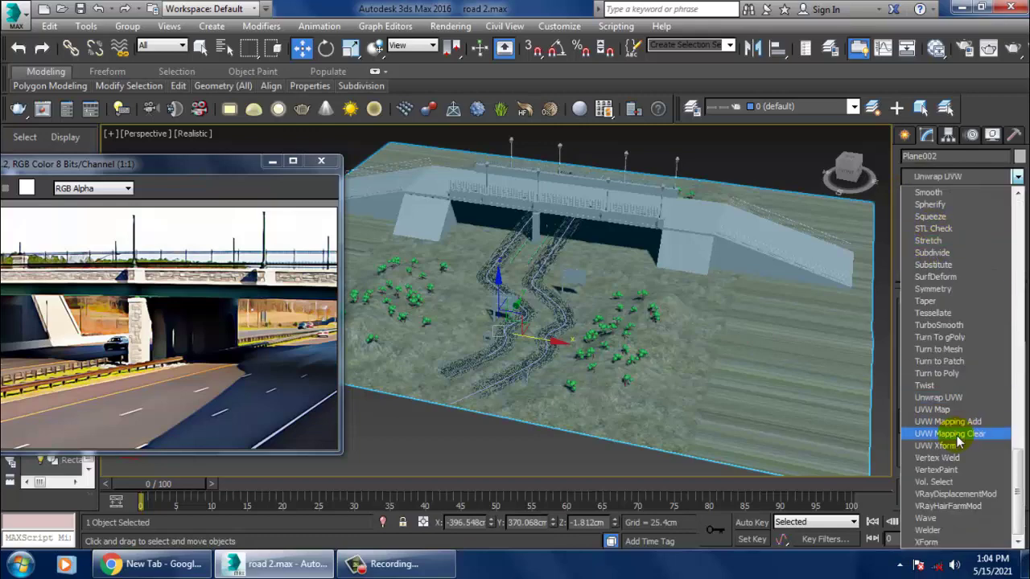
{"action": "left_click", "coordinate": [945, 411]}
{"action": "left_click", "coordinate": [943, 410]}
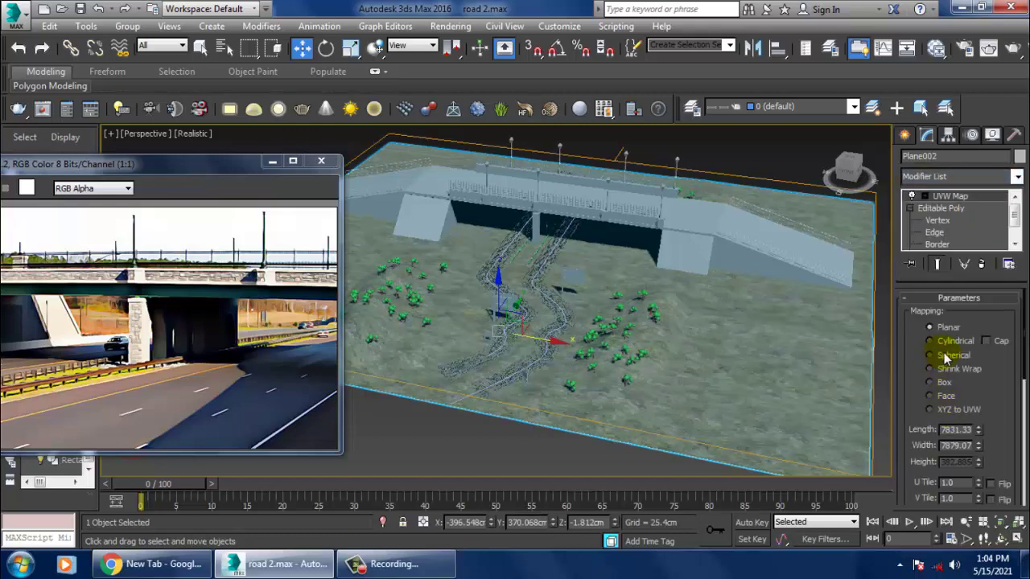
{"action": "left_click", "coordinate": [946, 384]}
{"action": "left_click", "coordinate": [723, 140]}
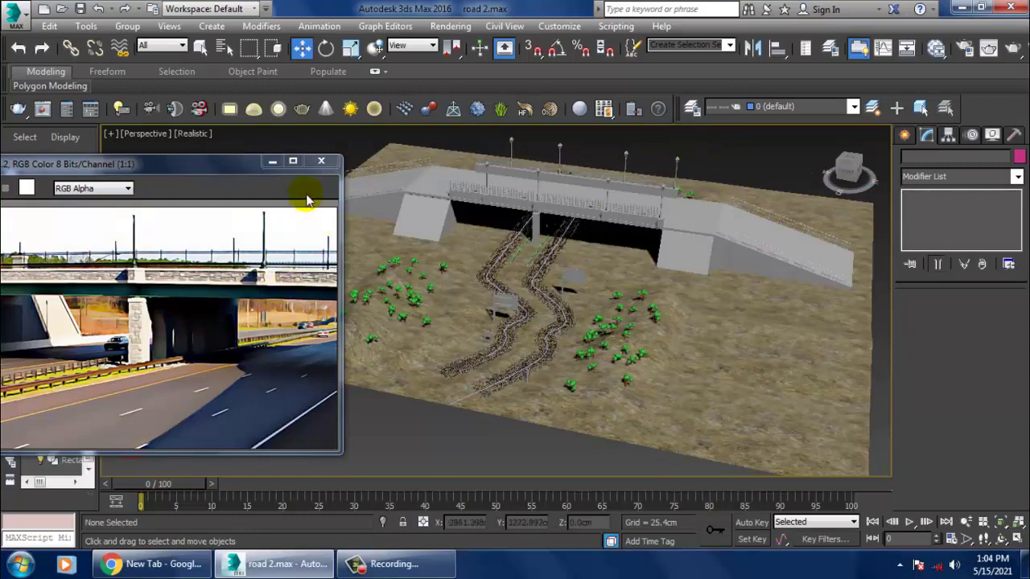
Minimize the reference image and examine the roads, signboards, guardrails and bridge in the Perspective view.
{"action": "left_click", "coordinate": [272, 161]}
{"action": "middle_click_drag", "start_coordinate": [604, 337], "coordinate": [635, 341]}
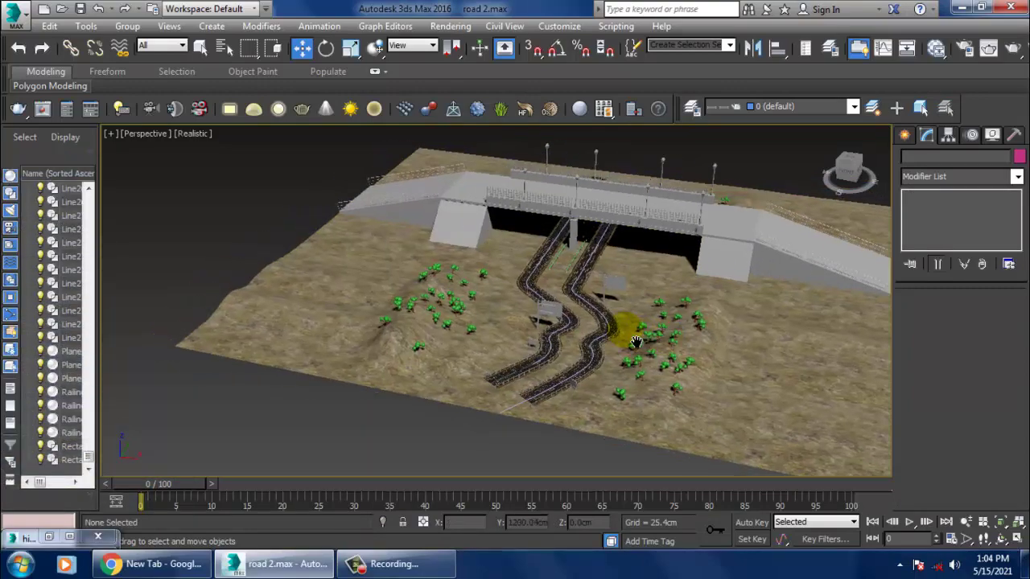
{"action": "scroll", "coordinate": [635, 342], "scroll_direction": "up", "scroll_amount": 15}
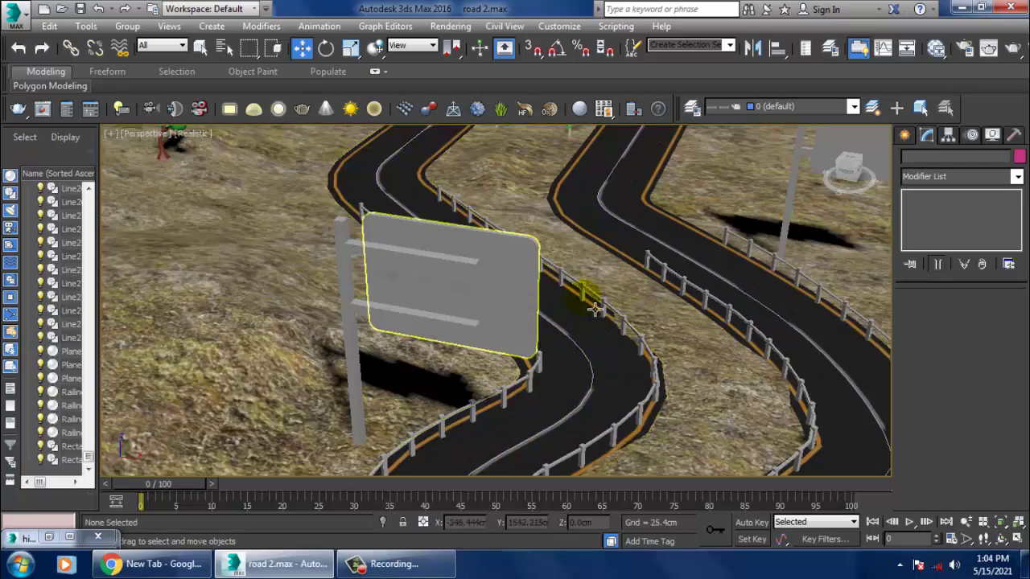
{"action": "scroll", "coordinate": [595, 309], "scroll_direction": "down", "scroll_amount": 6}
{"action": "middle_click_drag", "start_coordinate": [594, 309], "coordinate": [550, 331], "text": "alt"}
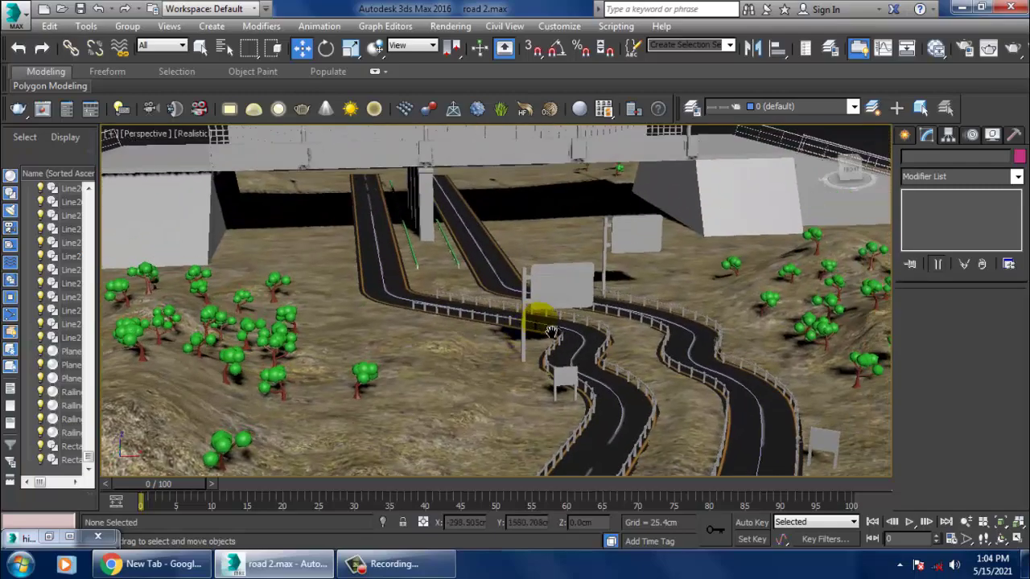
{"action": "scroll", "coordinate": [455, 237], "scroll_direction": "up", "scroll_amount": 5}
{"action": "middle_click_drag", "start_coordinate": [455, 236], "coordinate": [464, 347]}
{"action": "middle_click_drag", "start_coordinate": [394, 346], "coordinate": [455, 351], "text": "alt"}
{"action": "scroll", "coordinate": [583, 326], "scroll_direction": "down", "scroll_amount": 5}
{"action": "middle_click_drag", "start_coordinate": [587, 324], "coordinate": [541, 400], "text": "alt"}
{"action": "left_click", "coordinate": [414, 414]}
{"action": "middle_click_drag", "start_coordinate": [406, 398], "coordinate": [521, 379], "text": "alt"}
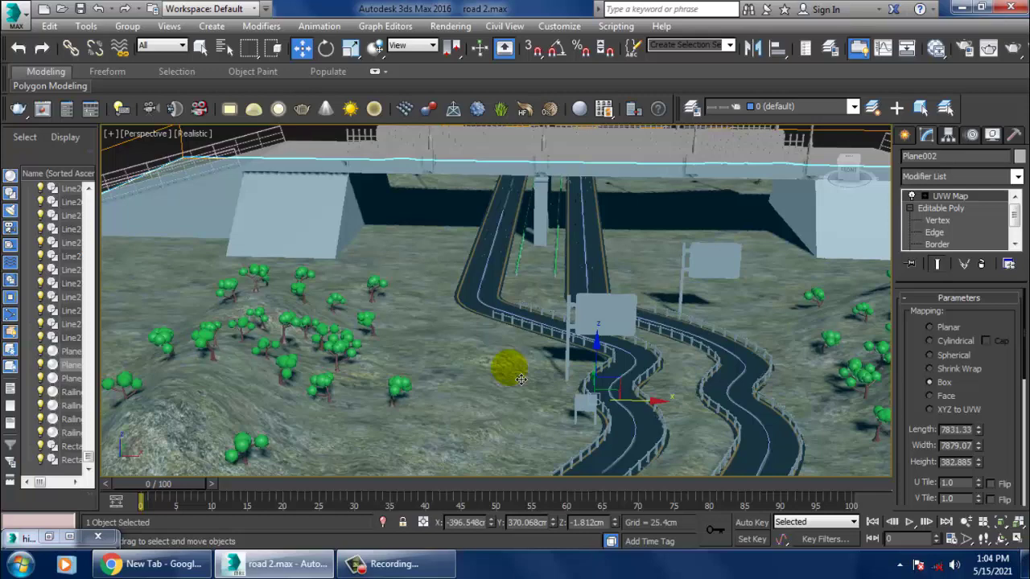
Draw a circle spline with a radius of about 177 cm in the Front view, beyond the ground plane's end.
{"action": "left_click", "coordinate": [905, 135]}
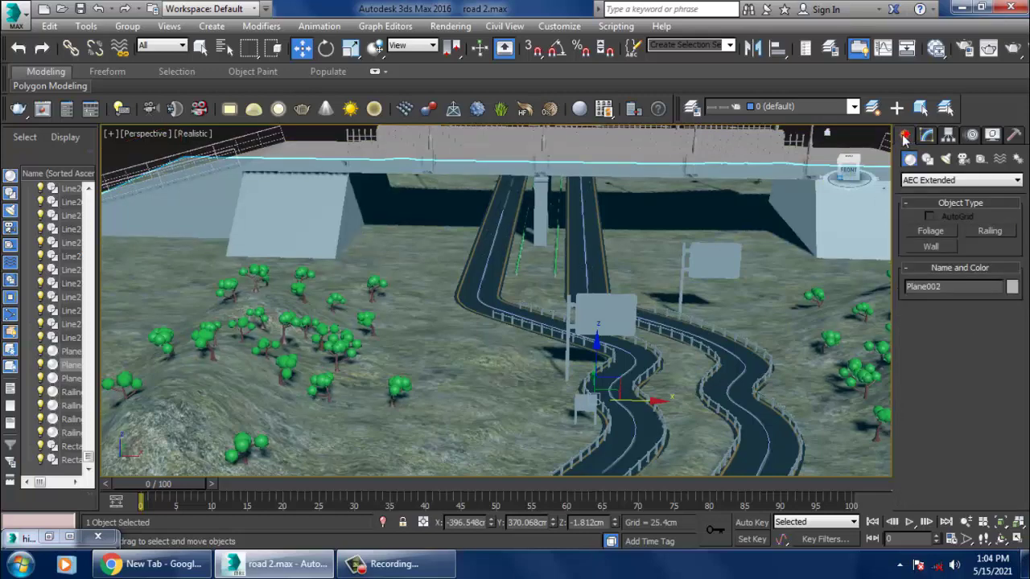
{"action": "key", "text": "alt+w"}
{"action": "middle_click_drag", "start_coordinate": [669, 227], "coordinate": [592, 244]}
{"action": "key", "text": "alt+w"}
{"action": "middle_click_drag", "start_coordinate": [271, 324], "coordinate": [511, 305]}
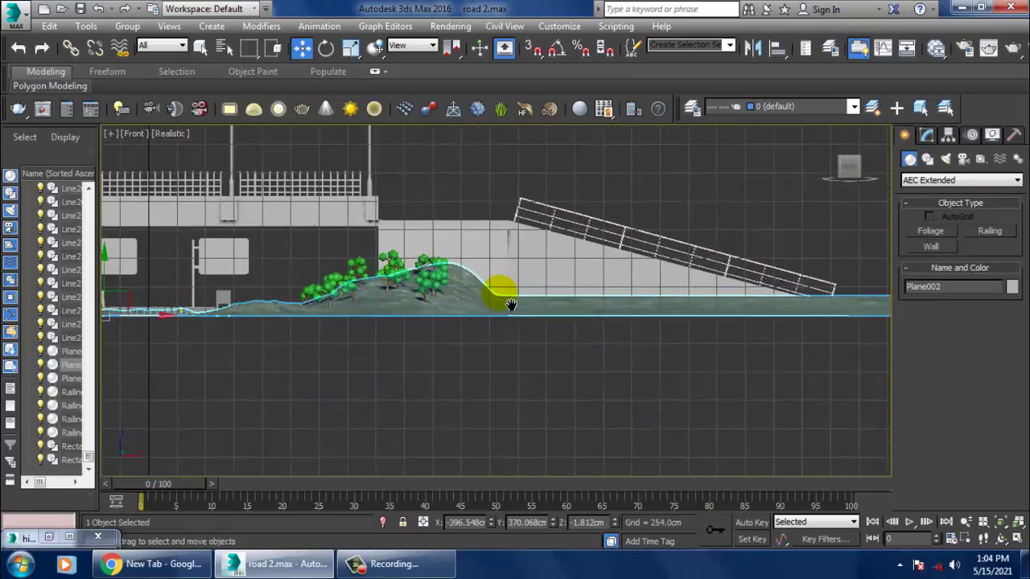
{"action": "scroll", "coordinate": [510, 318], "scroll_direction": "up", "scroll_amount": 7}
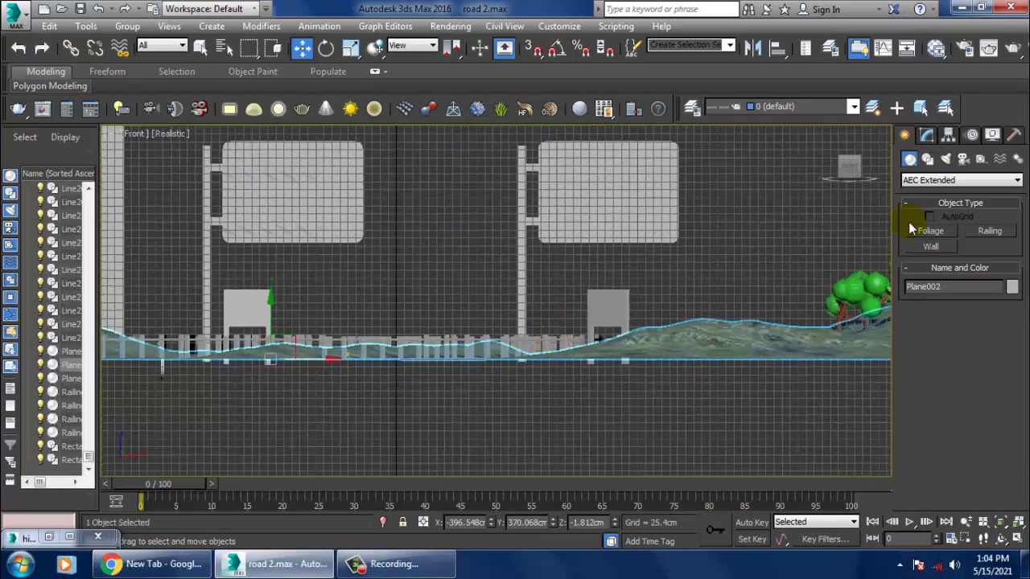
{"action": "left_click", "coordinate": [927, 160]}
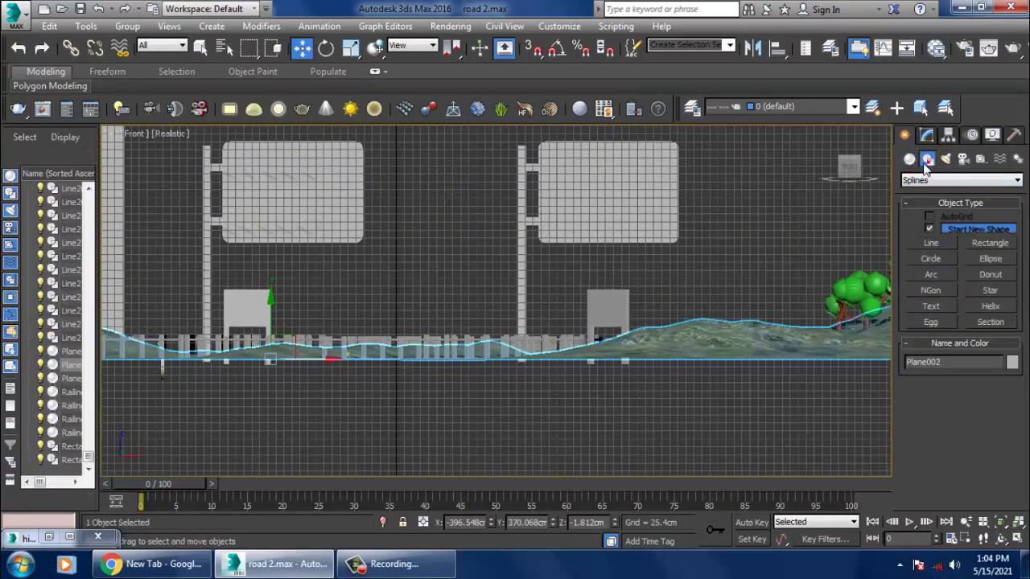
{"action": "left_click", "coordinate": [943, 260]}
{"action": "key", "text": "alt+w"}
{"action": "middle_click_drag", "start_coordinate": [770, 240], "coordinate": [591, 259]}
{"action": "key", "text": "alt+w"}
{"action": "middle_click_drag", "start_coordinate": [707, 269], "coordinate": [148, 281]}
{"action": "middle_click_drag", "start_coordinate": [763, 251], "coordinate": [150, 271]}
{"action": "scroll", "coordinate": [462, 285], "scroll_direction": "down", "scroll_amount": 2}
{"action": "middle_click_drag", "start_coordinate": [664, 354], "coordinate": [513, 342]}
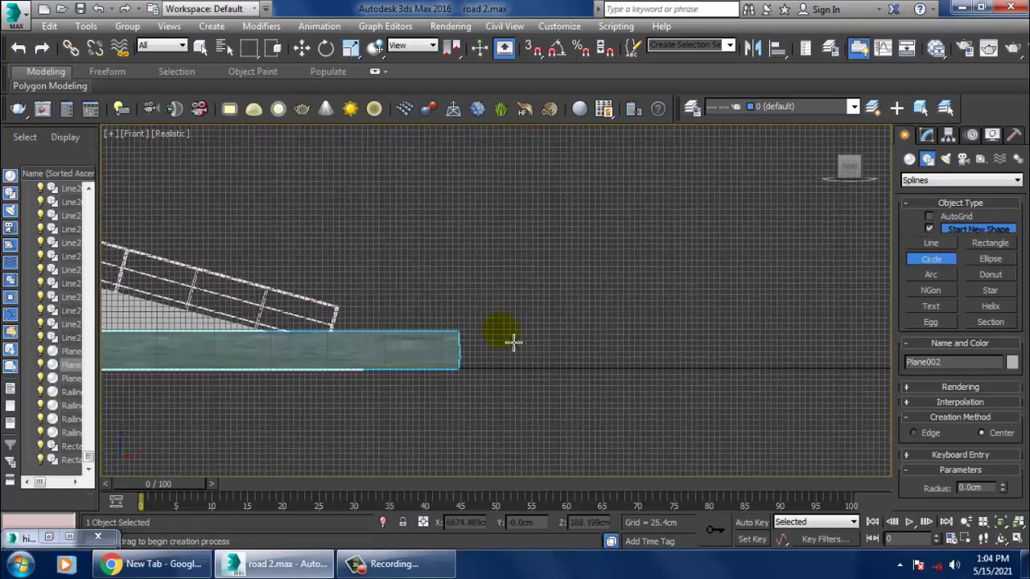
{"action": "left_click_drag", "start_coordinate": [556, 292], "coordinate": [572, 329]}
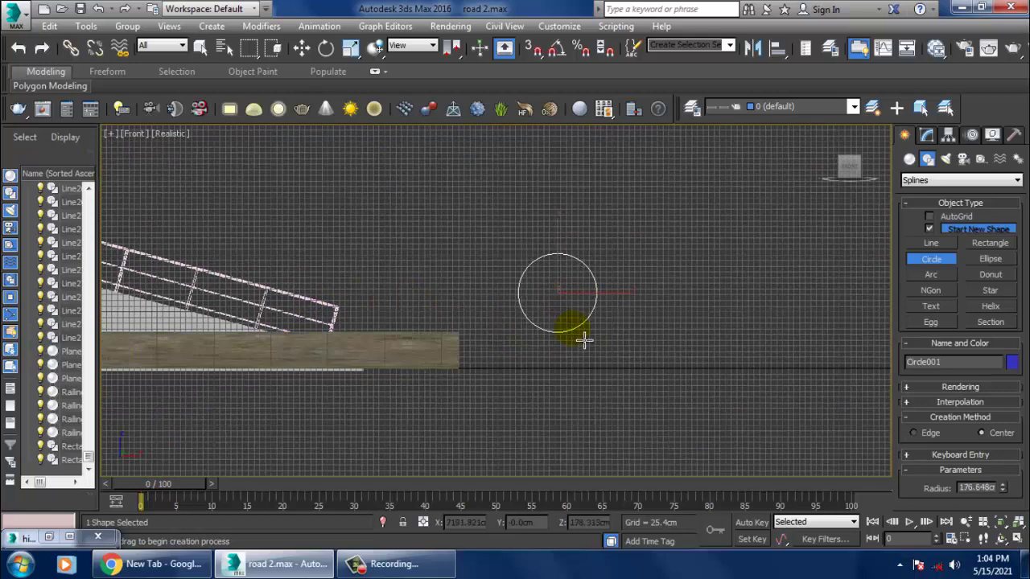
Scale the circle narrower along its X axis into a tall ellipse and convert it to an editable spline.
{"action": "key", "text": "w"}
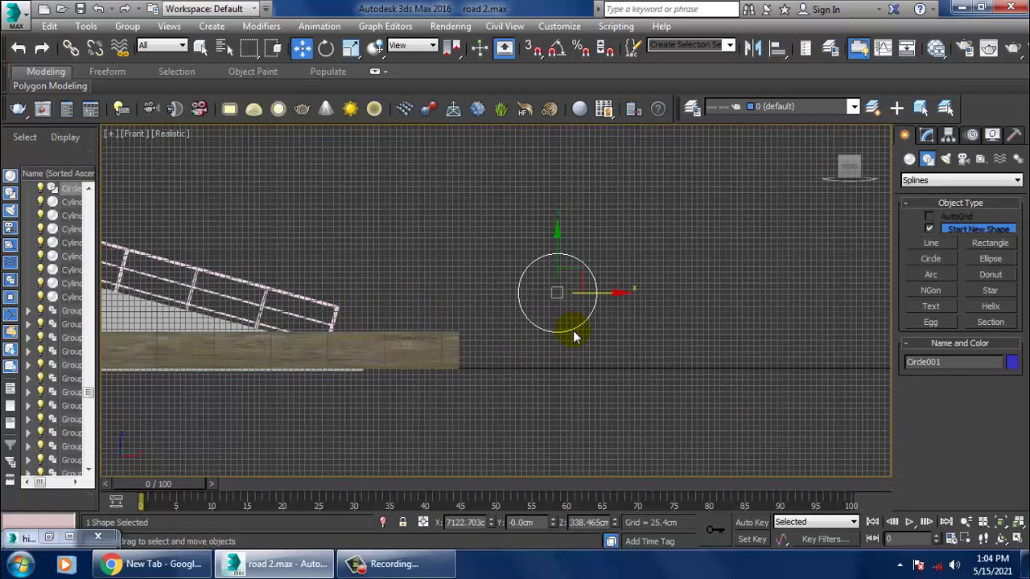
{"action": "key", "text": "r"}
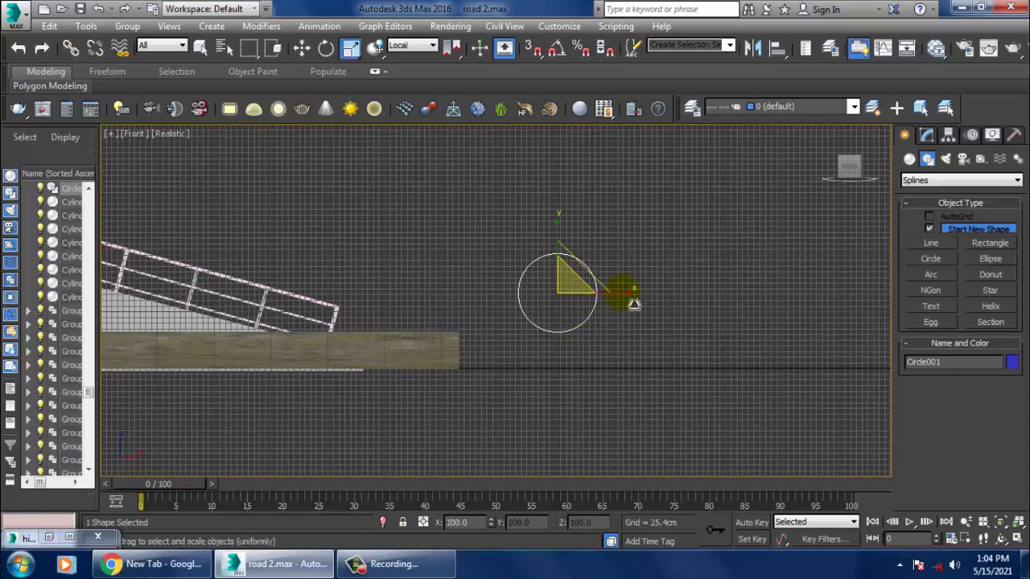
{"action": "left_click_drag", "start_coordinate": [634, 304], "coordinate": [592, 310]}
{"action": "scroll", "coordinate": [572, 301], "scroll_direction": "up", "scroll_amount": 3}
{"action": "key", "text": "w"}
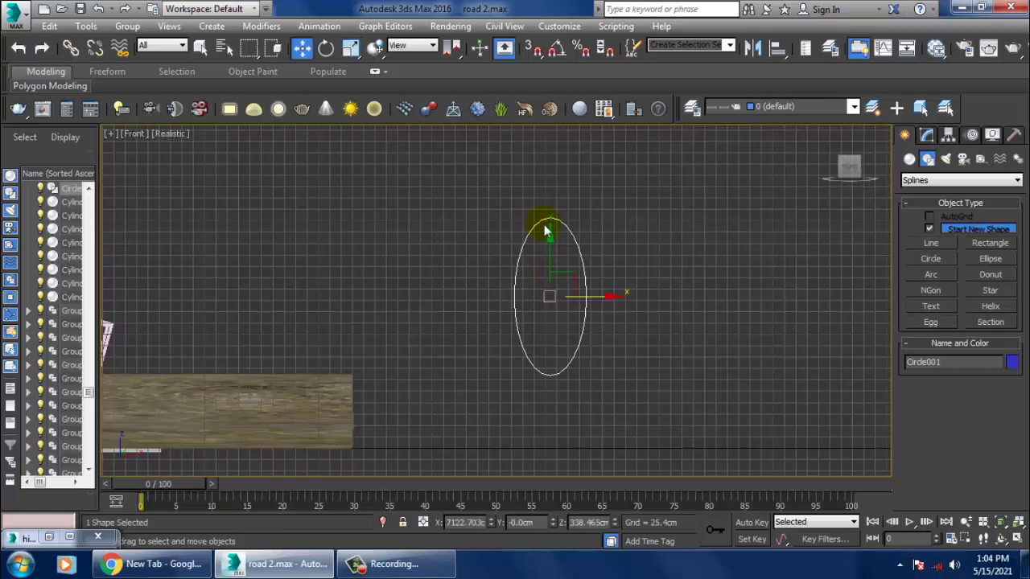
{"action": "right_click", "coordinate": [545, 223]}
{"action": "mouse_move", "coordinate": [615, 364]}
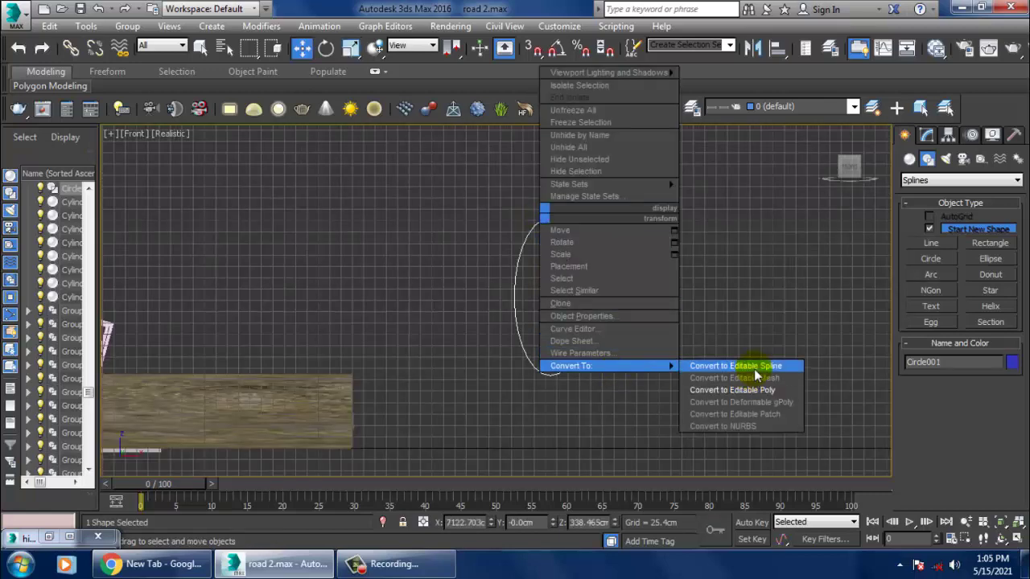
{"action": "left_click", "coordinate": [752, 367]}
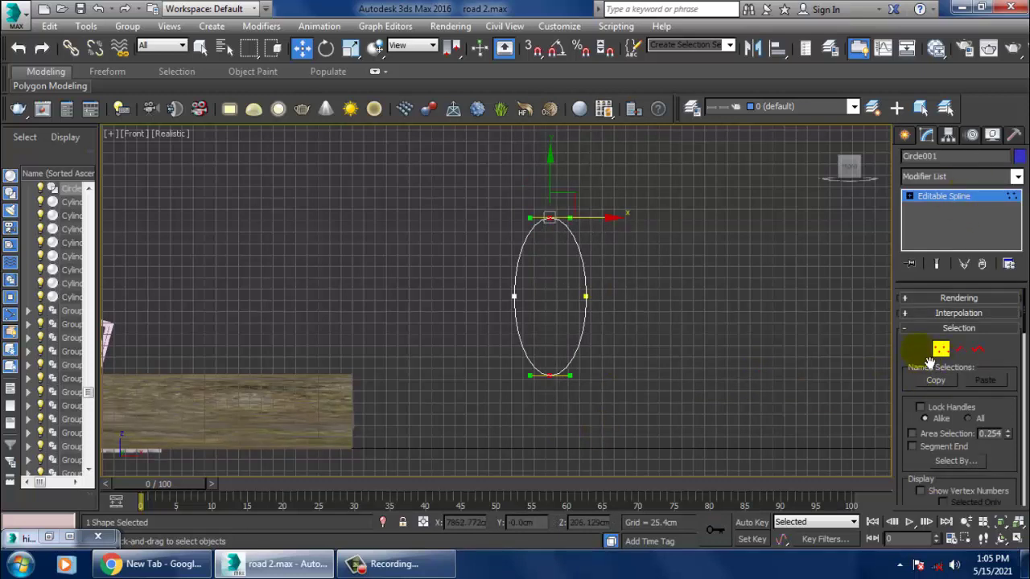
Change the ellipse's upper and lower vertices to Corner and move them outward to form a pointed leaf shape.
{"action": "right_click", "coordinate": [544, 213]}
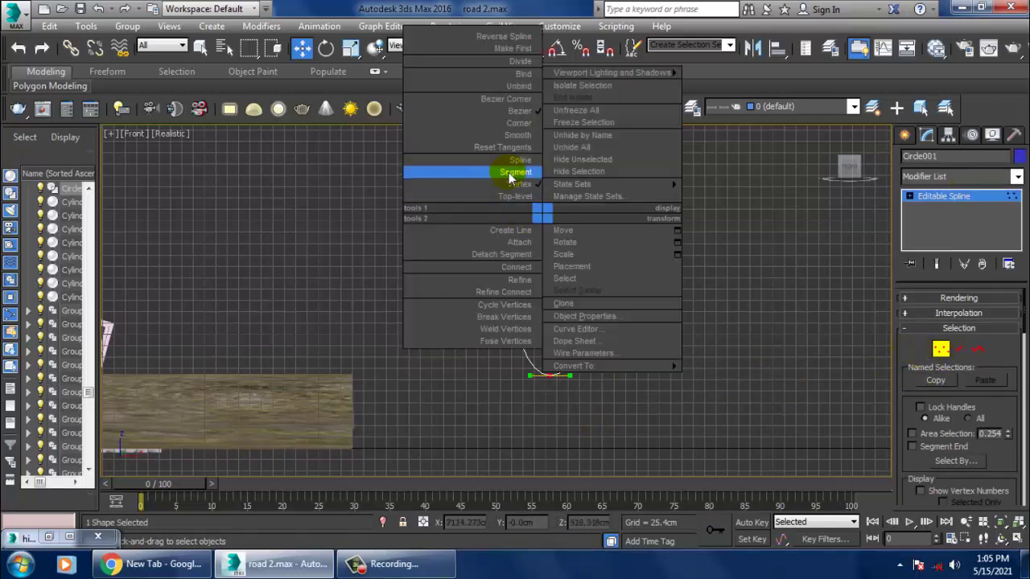
{"action": "left_click", "coordinate": [519, 122]}
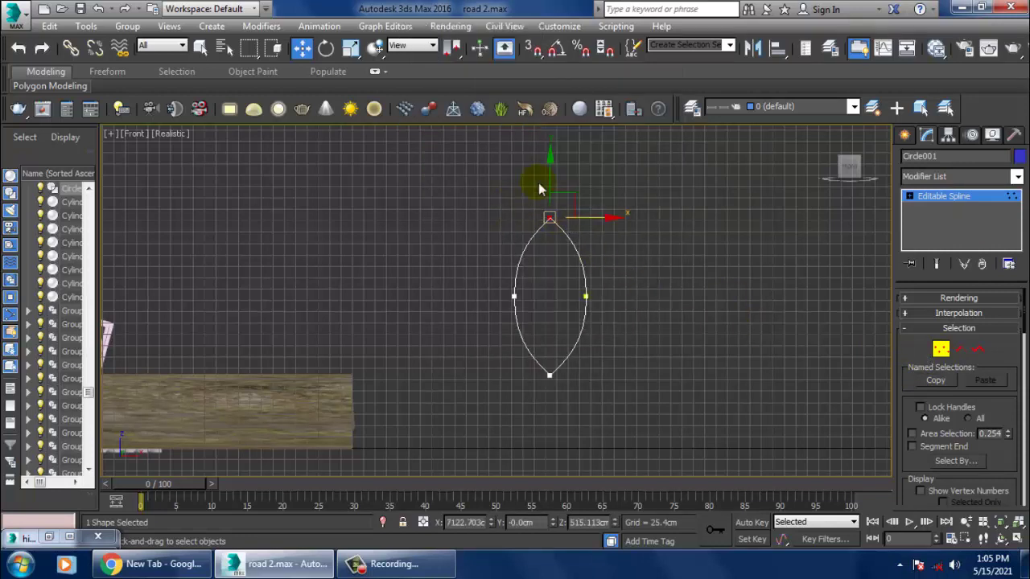
{"action": "left_click_drag", "start_coordinate": [560, 170], "coordinate": [560, 161]}
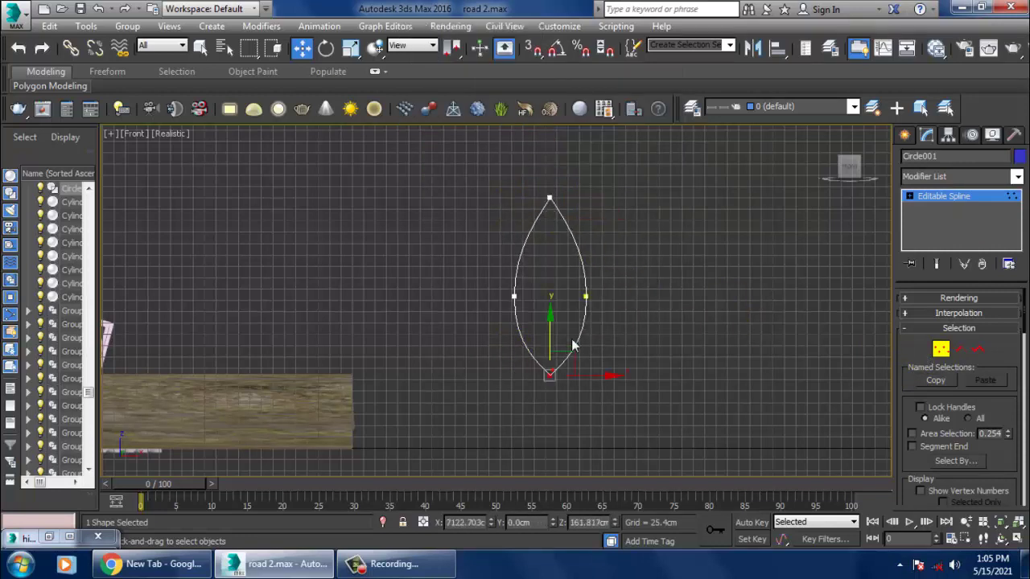
{"action": "left_click_drag", "start_coordinate": [563, 356], "coordinate": [563, 362]}
{"action": "left_click", "coordinate": [946, 197]}
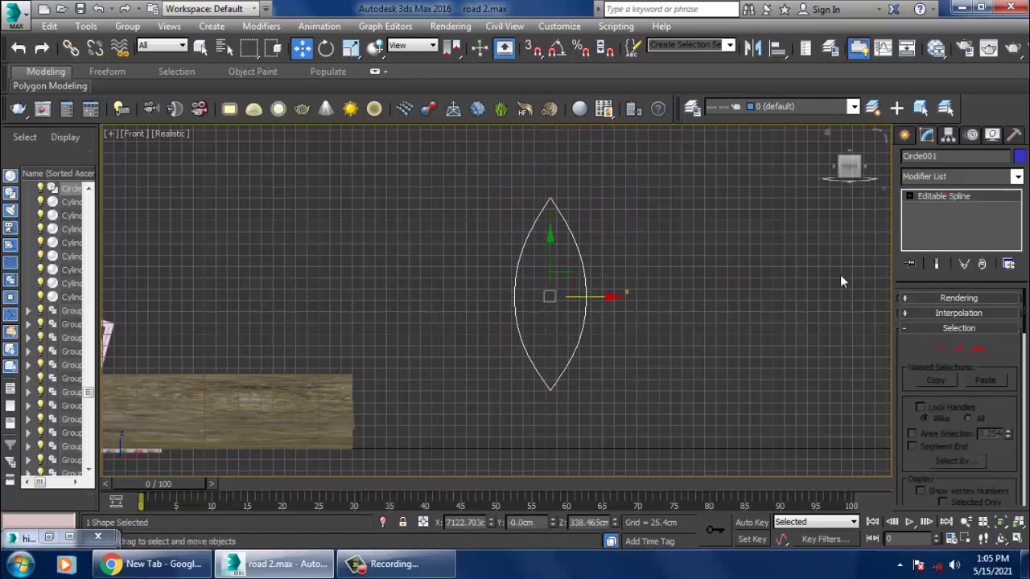
Extrude the leaf spline by 11.43 cm and show edged faces in the Perspective view.
{"action": "key", "text": "alt+w"}
{"action": "right_click", "coordinate": [762, 358]}
{"action": "key", "text": "alt+w"}
{"action": "key", "text": "z"}
{"action": "scroll", "coordinate": [720, 365], "scroll_direction": "down", "scroll_amount": 3}
{"action": "middle_click_drag", "start_coordinate": [718, 361], "coordinate": [685, 351], "text": "alt"}
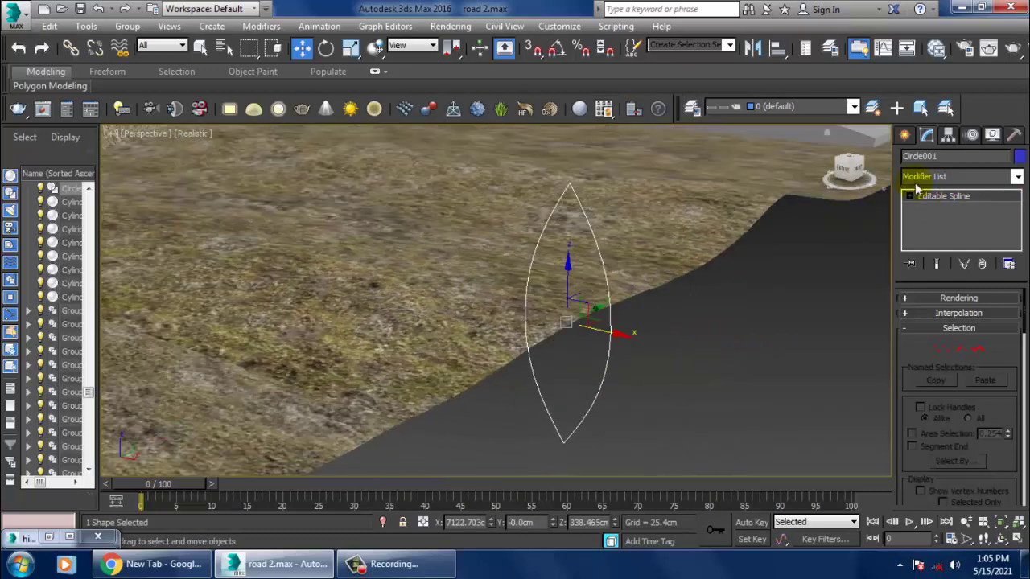
{"action": "left_click", "coordinate": [932, 175]}
{"action": "type", "text": "ext"}
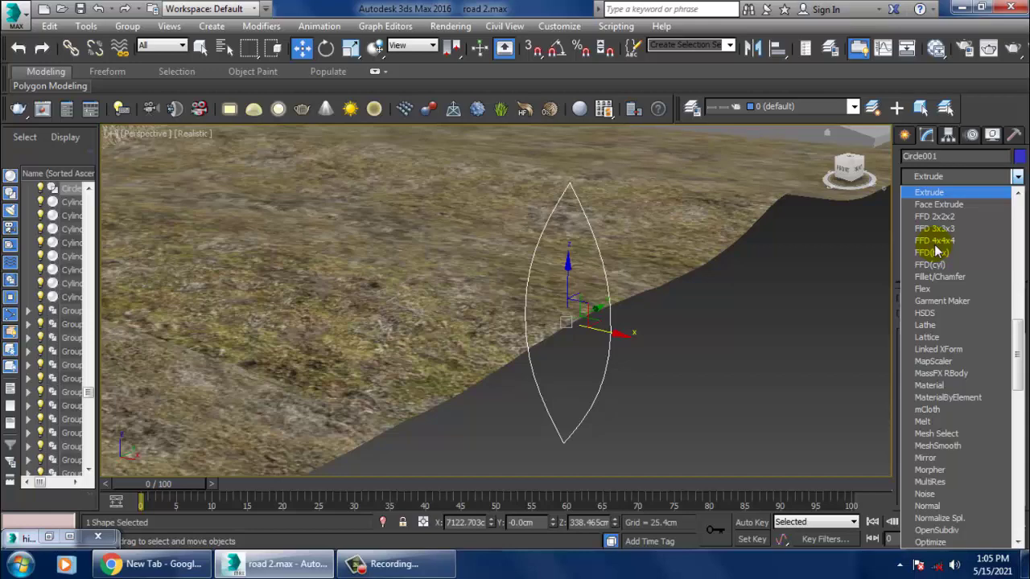
{"action": "key", "text": "Return"}
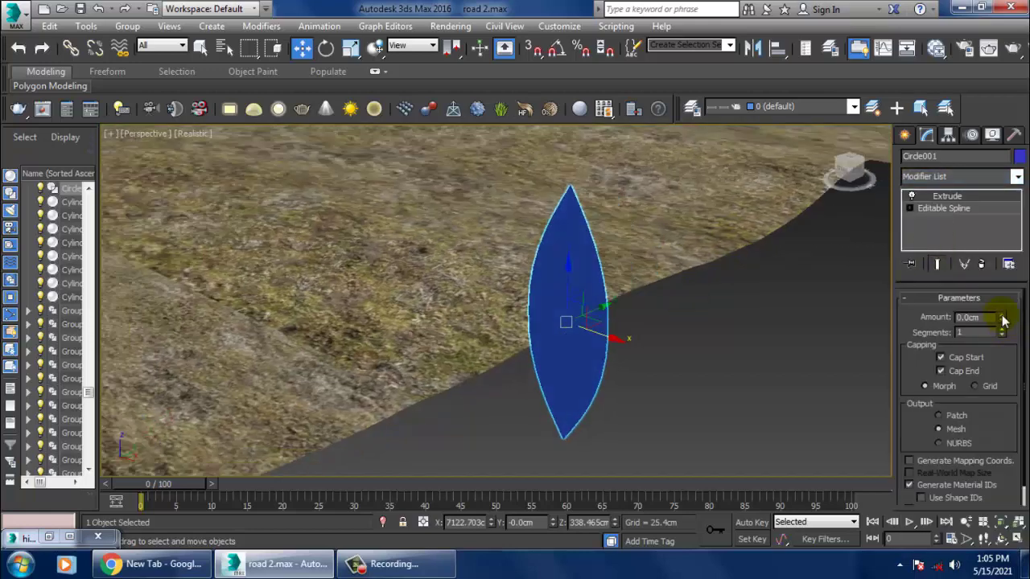
{"action": "left_click_drag", "start_coordinate": [1002, 319], "coordinate": [1002, 304]}
{"action": "key", "text": "F4"}
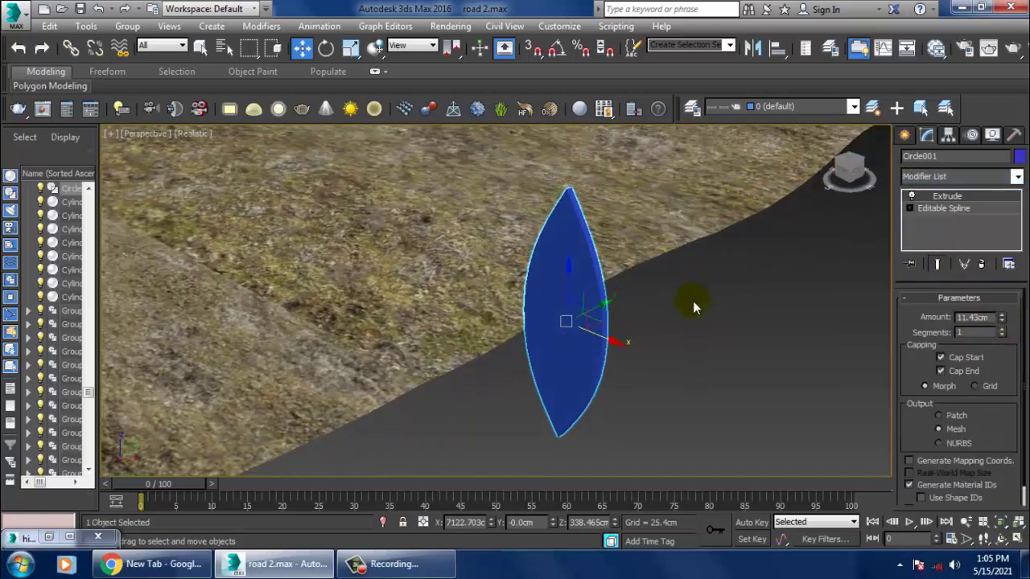
Convert the extruded leaf to an editable poly and add a Bend modifier to it.
{"action": "scroll", "coordinate": [575, 310], "scroll_direction": "up", "scroll_amount": 4}
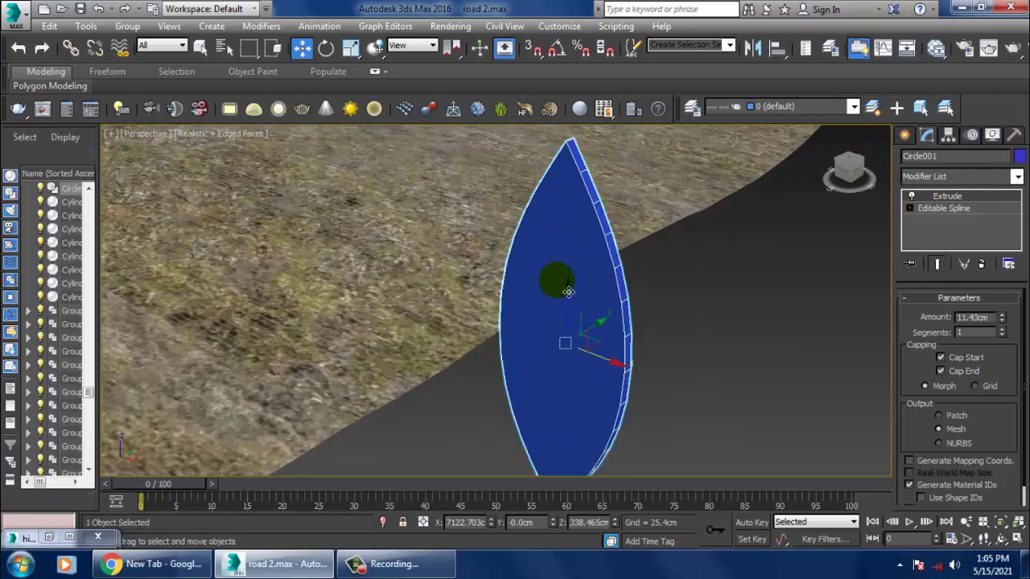
{"action": "right_click", "coordinate": [555, 277]}
{"action": "mouse_move", "coordinate": [643, 429]}
{"action": "left_click", "coordinate": [767, 442]}
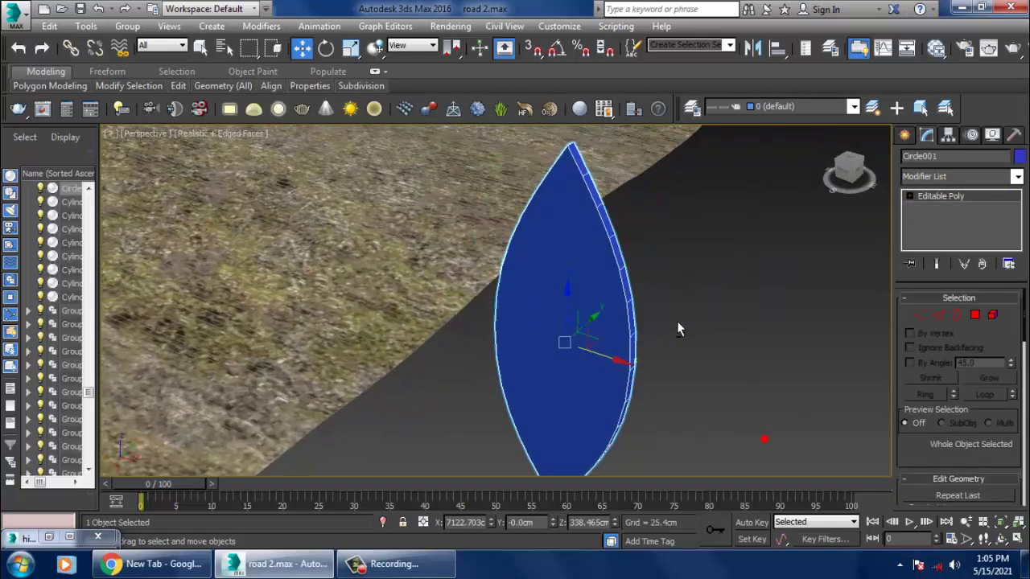
{"action": "left_click", "coordinate": [957, 176]}
{"action": "scroll", "coordinate": [920, 230], "scroll_direction": "down", "scroll_amount": 5}
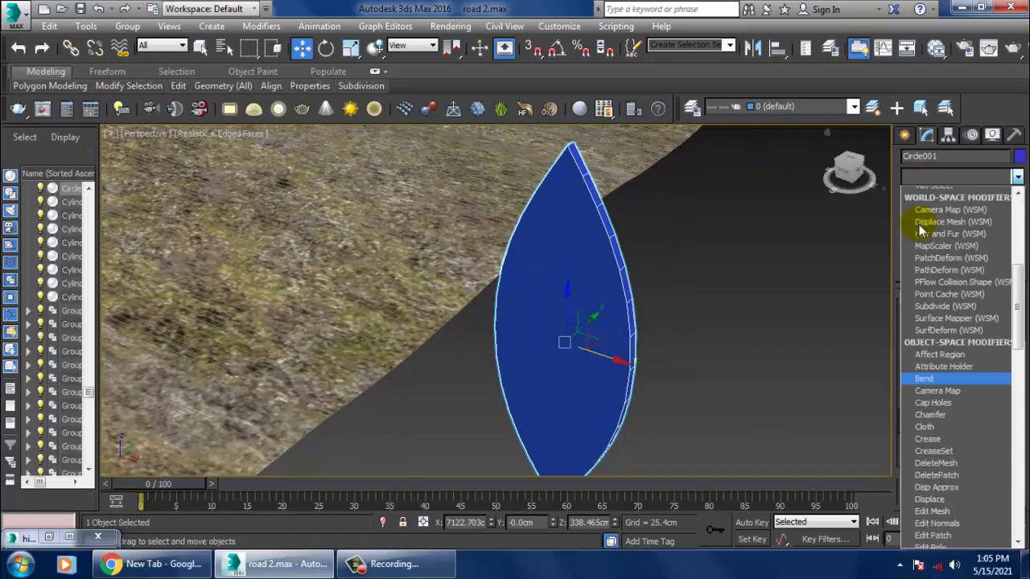
{"action": "left_click", "coordinate": [940, 193]}
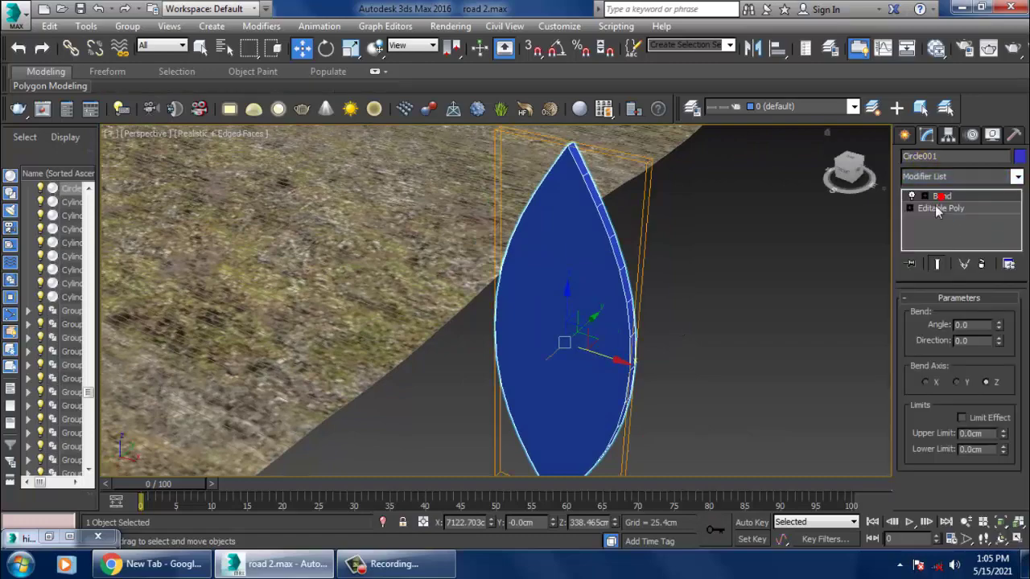
Try bending the leaf with the Bend axis set to X, Y and Z in turn.
{"action": "middle_click_drag", "start_coordinate": [674, 311], "coordinate": [746, 311], "text": "alt"}
{"action": "mouse_move", "coordinate": [999, 326]}
{"action": "left_mouse_down"}
{"action": "mouse_move", "coordinate": [996, 304]}
{"action": "mouse_move", "coordinate": [996, 315]}
{"action": "left_mouse_up"}
{"action": "key", "text": "ctrl+z"}
{"action": "right_click", "coordinate": [996, 322]}
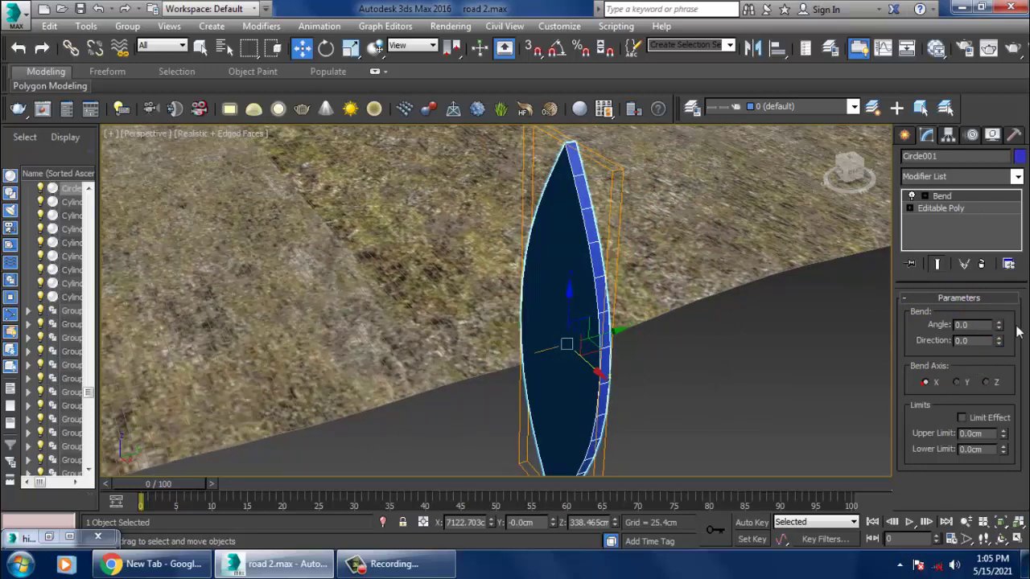
{"action": "left_click", "coordinate": [958, 382]}
{"action": "left_click_drag", "start_coordinate": [1000, 325], "coordinate": [999, 193]}
{"action": "right_click", "coordinate": [1002, 197]}
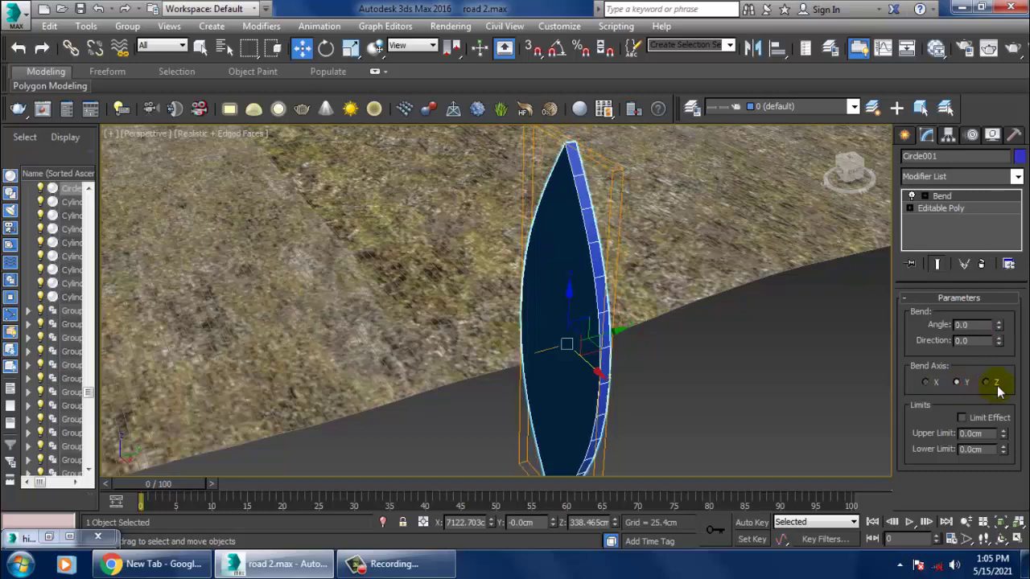
{"action": "left_click_drag", "start_coordinate": [999, 325], "coordinate": [1004, 216]}
{"action": "right_click", "coordinate": [1003, 217]}
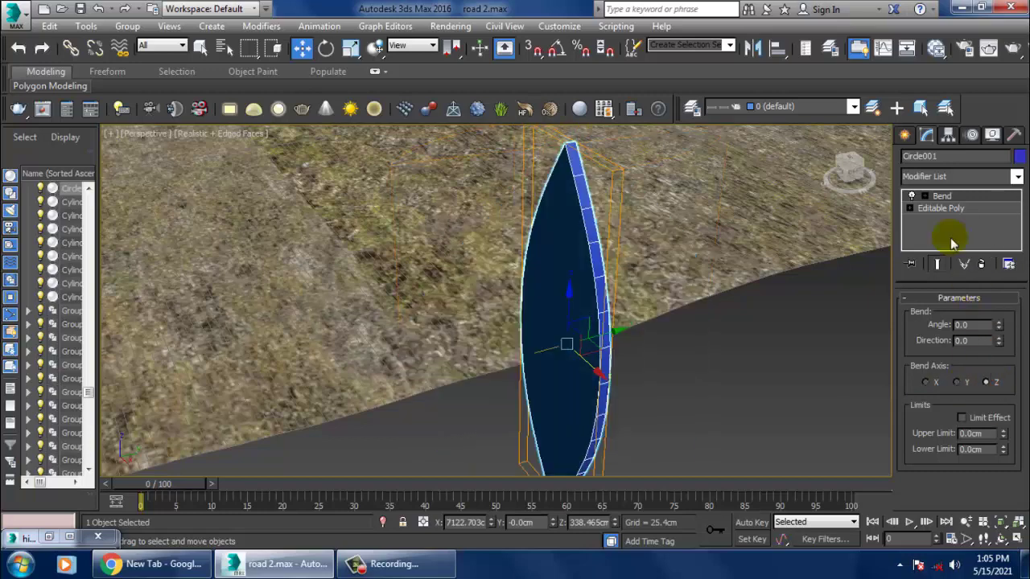
Remove the Bend modifier, the editable poly conversion and the Extrude modifier to get back to the leaf's editable spline.
{"action": "left_click", "coordinate": [984, 261]}
{"action": "middle_click_drag", "start_coordinate": [860, 276], "coordinate": [814, 278], "text": "alt"}
{"action": "key", "text": "ctrl+z"}
{"action": "key", "text": "ctrl+y"}
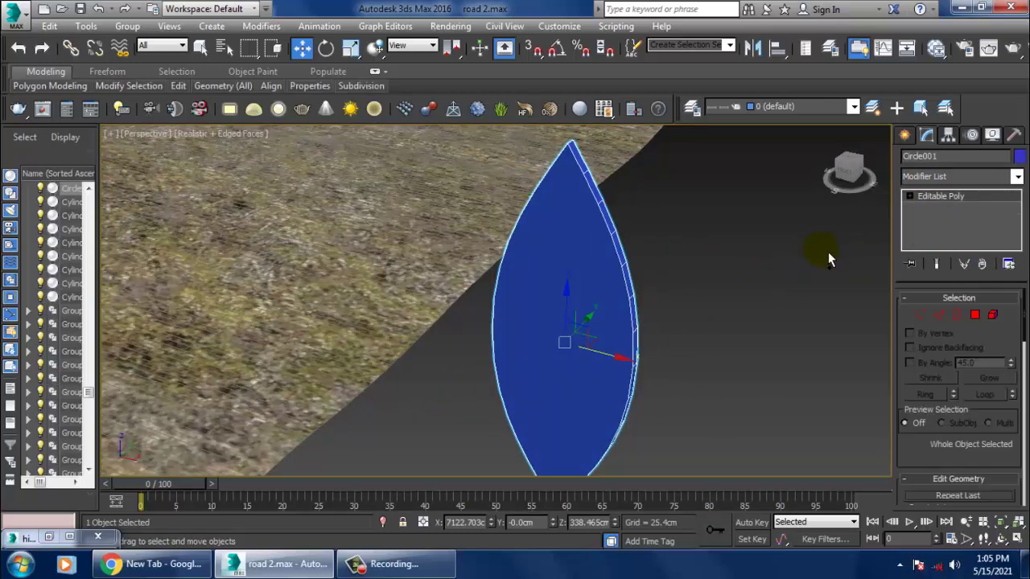
{"action": "key", "text": "ctrl+z"}
{"action": "middle_click_drag", "start_coordinate": [713, 288], "coordinate": [694, 293], "text": "alt"}
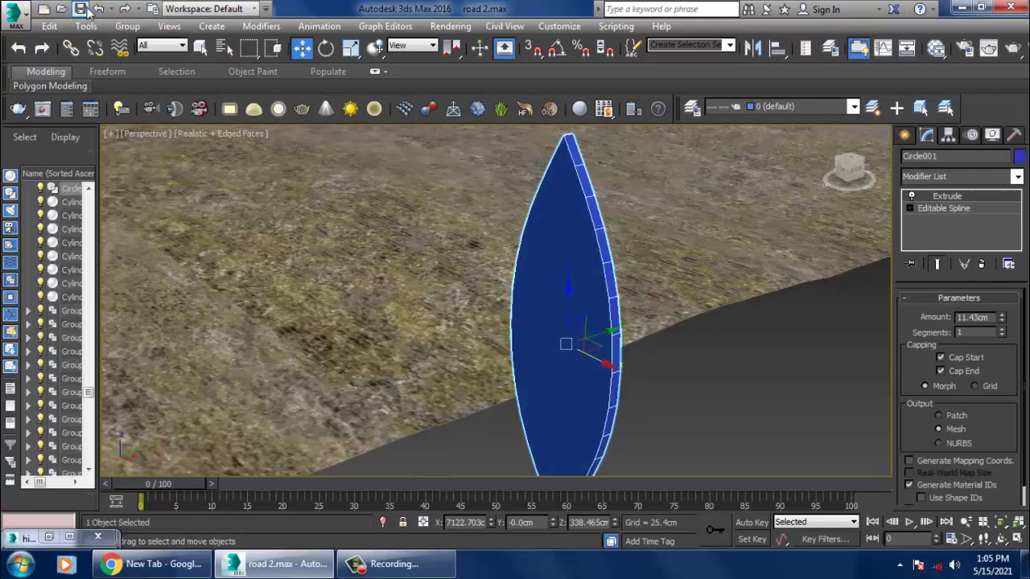
{"action": "left_click", "coordinate": [981, 266]}
{"action": "middle_click_drag", "start_coordinate": [853, 266], "coordinate": [877, 258], "text": "alt"}
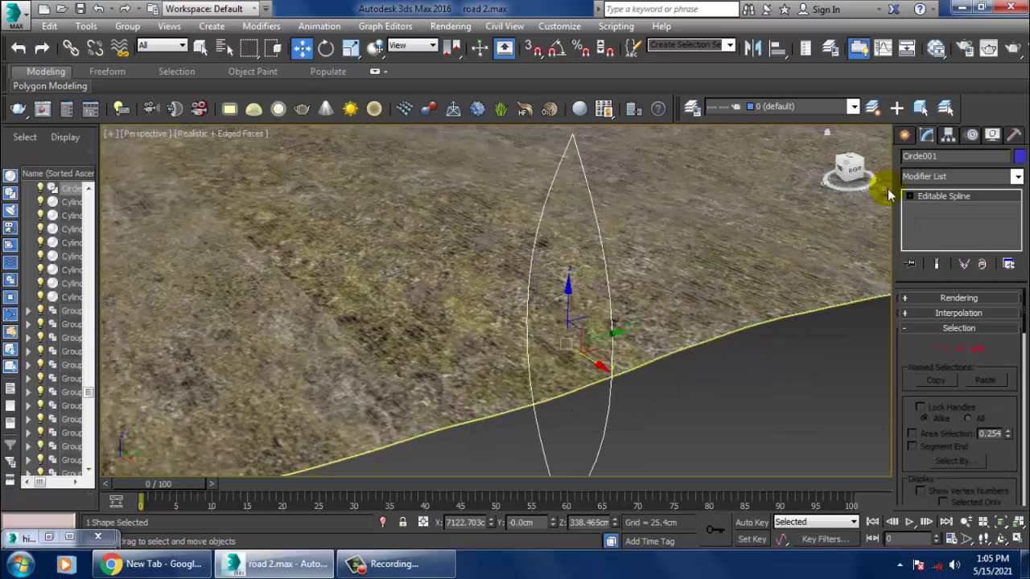
Move the leaf spline's two side vertices back along the Y axis to curve its profile, and slightly adjust the upper tip.
{"action": "middle_click_drag", "start_coordinate": [690, 370], "coordinate": [625, 349], "text": "alt"}
{"action": "right_click", "coordinate": [595, 306]}
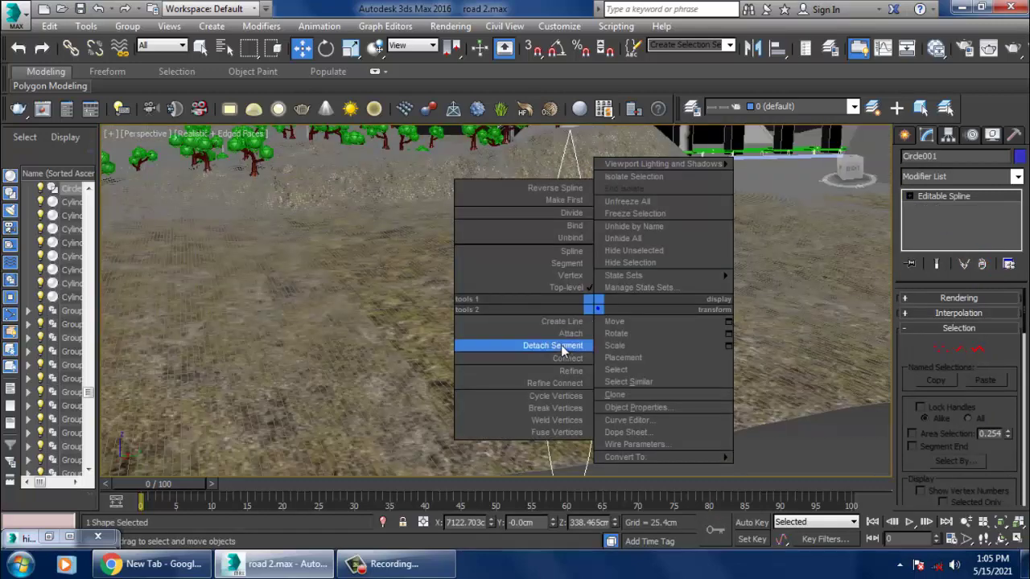
{"action": "left_click", "coordinate": [570, 374]}
{"action": "middle_click_drag", "start_coordinate": [570, 375], "coordinate": [569, 352], "text": "alt"}
{"action": "left_click", "coordinate": [600, 367]}
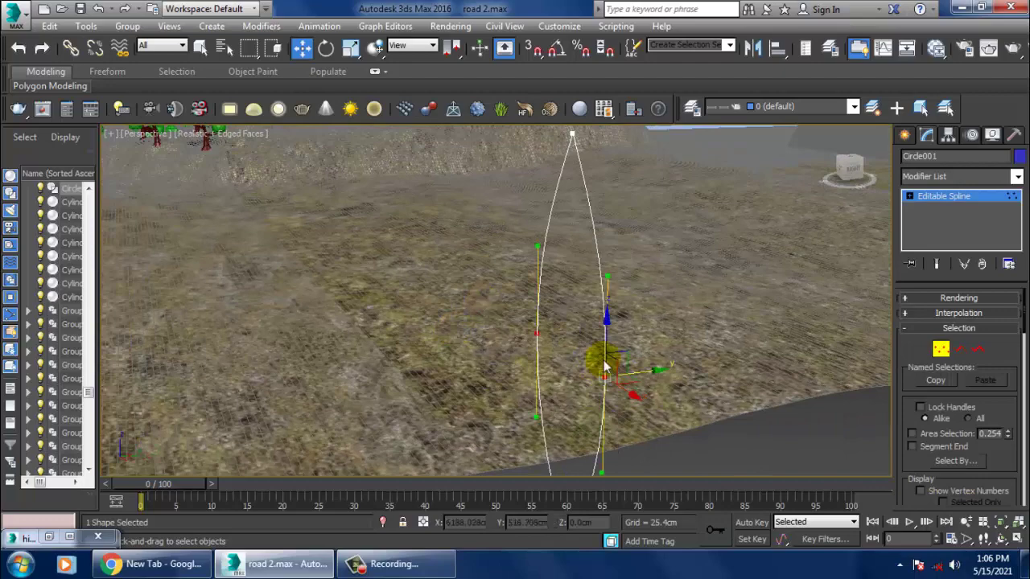
{"action": "middle_click_drag", "start_coordinate": [647, 366], "coordinate": [652, 290], "text": "alt"}
{"action": "left_click_drag", "start_coordinate": [665, 304], "coordinate": [651, 415]}
{"action": "left_click", "coordinate": [622, 432]}
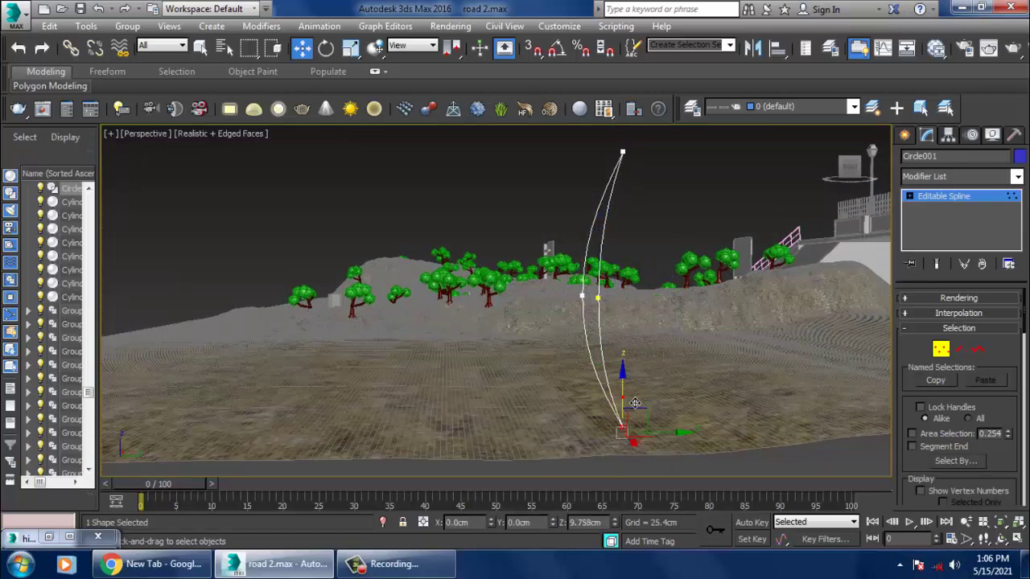
{"action": "middle_click_drag", "start_coordinate": [635, 403], "coordinate": [658, 396]}
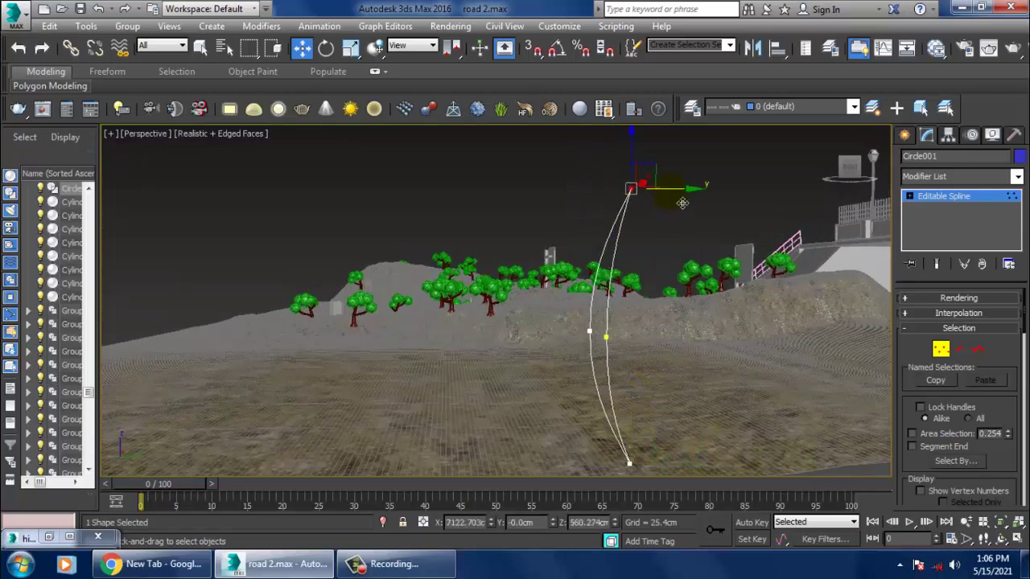
{"action": "left_click", "coordinate": [955, 198]}
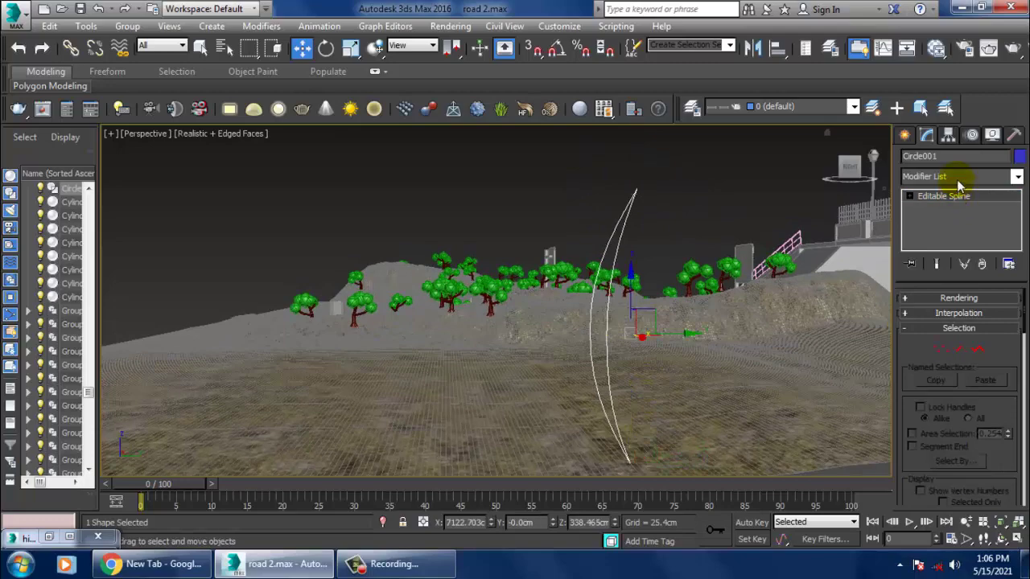
Extrude the curved leaf spline by 11.43 cm.
{"action": "left_click", "coordinate": [959, 178]}
{"action": "type", "text": "ex"}
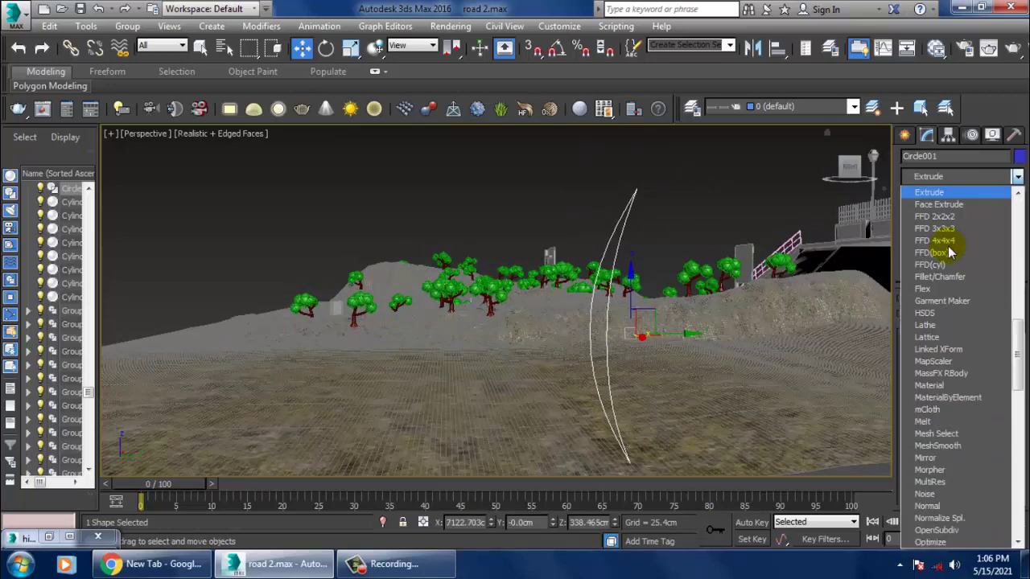
{"action": "key", "text": "Return"}
{"action": "middle_click_drag", "start_coordinate": [716, 354], "coordinate": [768, 379], "text": "alt"}
{"action": "middle_click_drag", "start_coordinate": [677, 335], "coordinate": [680, 313], "text": "alt"}
Tilt the extruded leaf about the X axis to about 72 degrees.
{"action": "key", "text": "alt+w"}
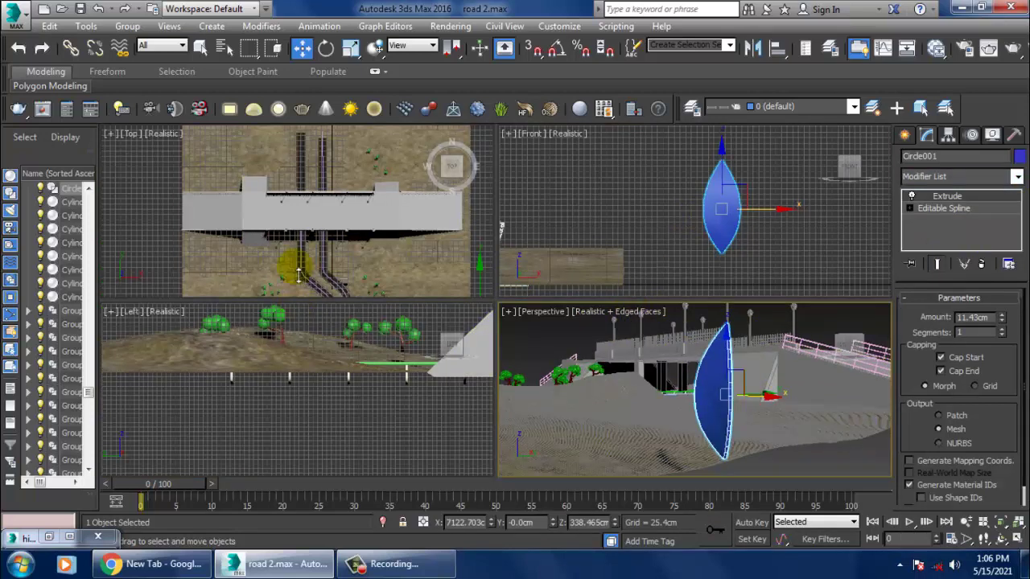
{"action": "middle_click_drag", "start_coordinate": [379, 202], "coordinate": [349, 204]}
{"action": "key", "text": "alt+w"}
{"action": "key", "text": "z"}
{"action": "scroll", "coordinate": [441, 239], "scroll_direction": "down", "scroll_amount": 5}
{"action": "middle_click_drag", "start_coordinate": [528, 294], "coordinate": [543, 304]}
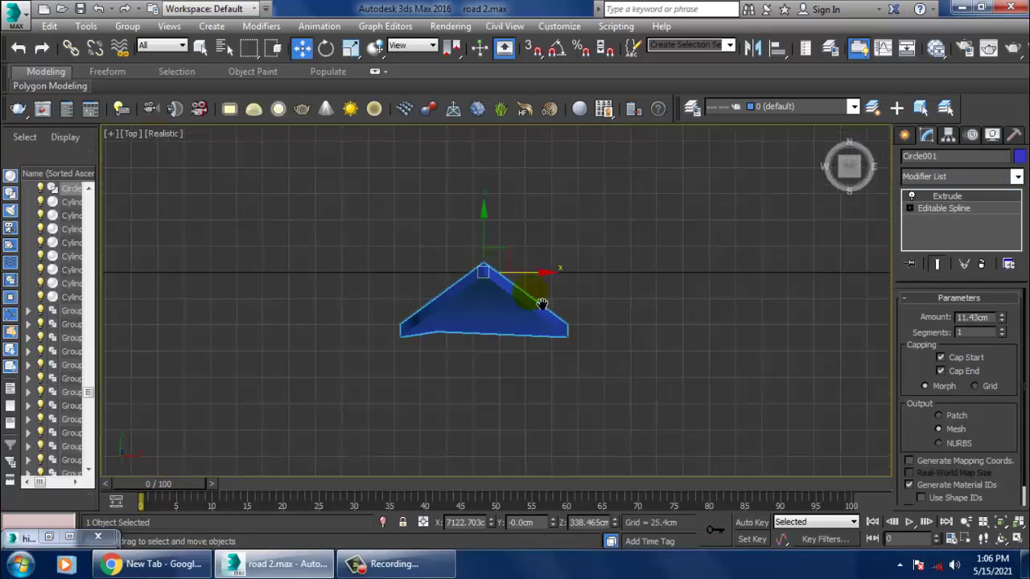
{"action": "key", "text": "alt+w"}
{"action": "key", "text": "alt+w"}
{"action": "key", "text": "e"}
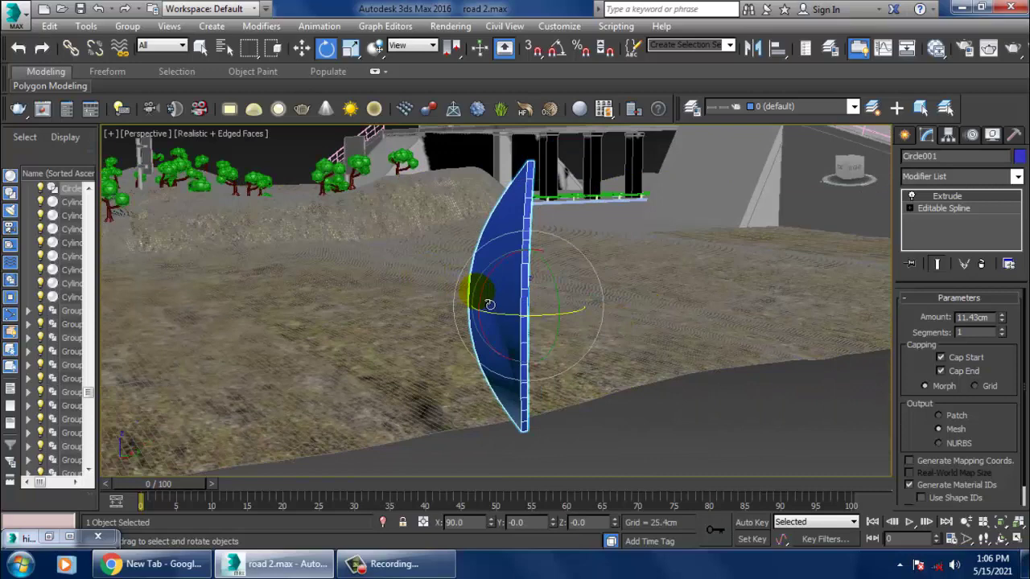
{"action": "left_click_drag", "start_coordinate": [496, 301], "coordinate": [500, 271]}
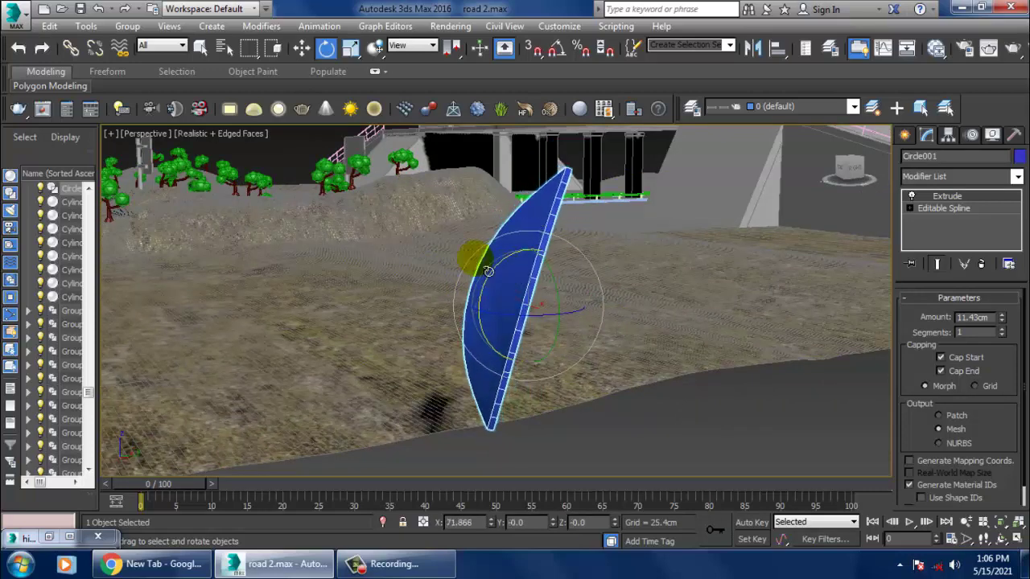
Move the leaf's pivot in the Top view to a point just beyond the leaf's rounded base.
{"action": "key", "text": "alt+w"}
{"action": "key", "text": "alt+w"}
{"action": "key", "text": "w"}
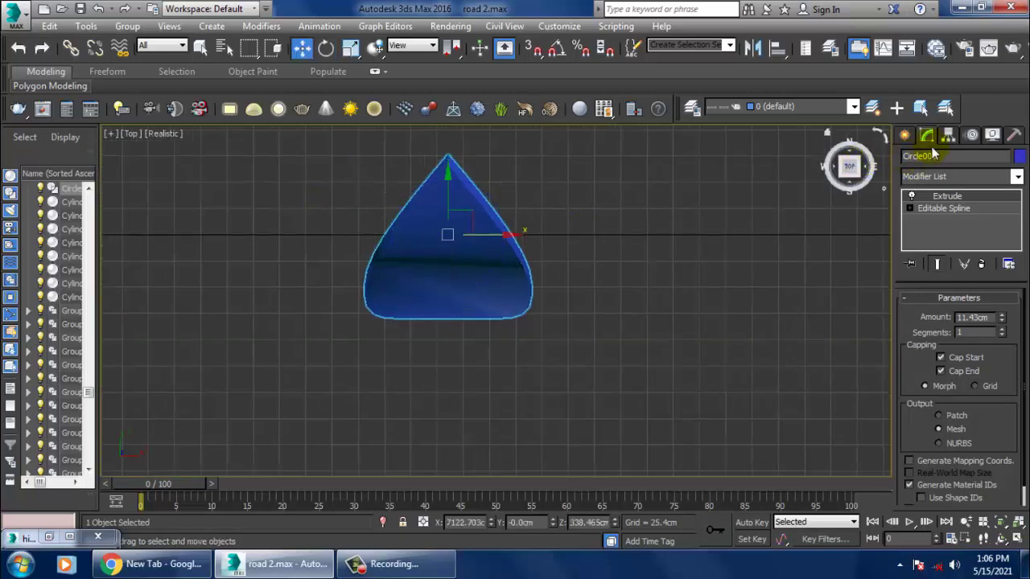
{"action": "left_click", "coordinate": [949, 135]}
{"action": "left_click", "coordinate": [965, 231]}
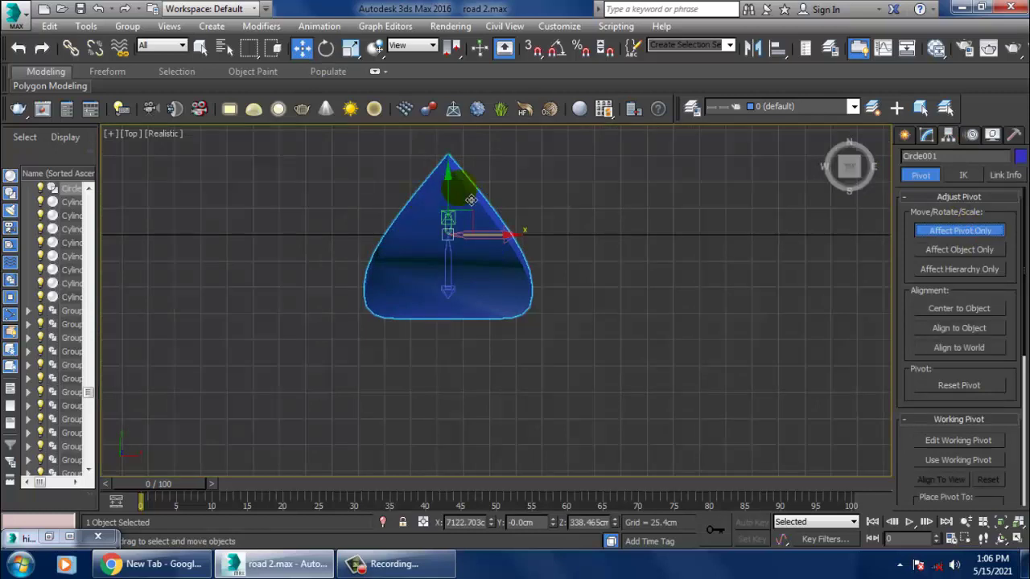
{"action": "left_click_drag", "start_coordinate": [457, 197], "coordinate": [458, 338]}
{"action": "left_click", "coordinate": [959, 231]}
Rotate-clone the leaf around its new pivot into three copies, about 101 degrees apart.
{"action": "key", "text": "e"}
{"action": "left_click_drag", "start_coordinate": [522, 340], "coordinate": [366, 282], "text": "shift"}
{"action": "left_click", "coordinate": [553, 286]}
{"action": "left_click", "coordinate": [553, 286]}
{"action": "left_click", "coordinate": [531, 341]}
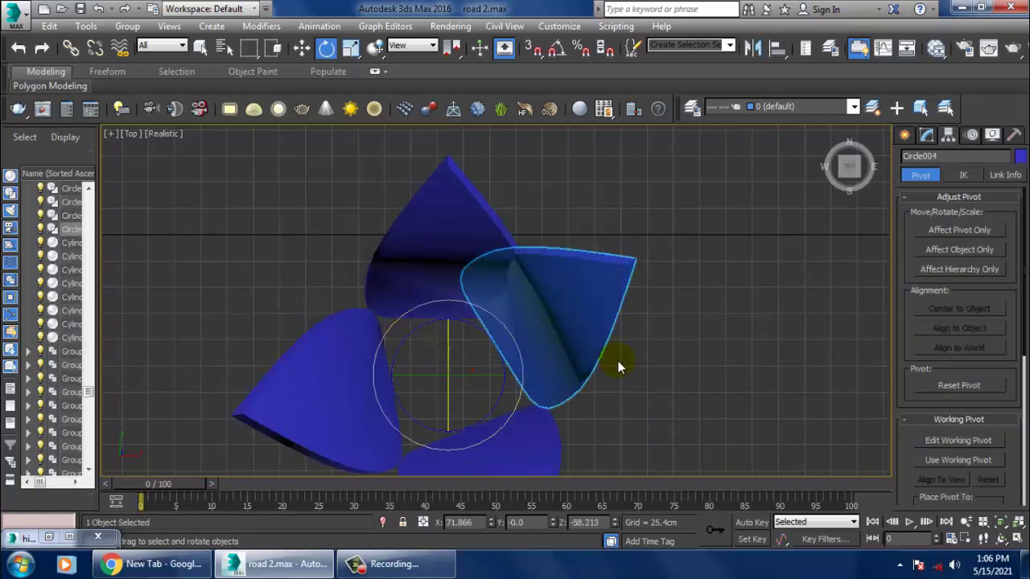
Rotate the last leaf copy about the Z axis to even out the gaps in the ring.
{"action": "left_click_drag", "start_coordinate": [503, 427], "coordinate": [481, 443]}
{"action": "left_click", "coordinate": [496, 485]}
{"action": "middle_click_drag", "start_coordinate": [575, 371], "coordinate": [588, 264]}
{"action": "left_click", "coordinate": [386, 309], "text": "ctrl"}
{"action": "left_click", "coordinate": [494, 379]}
{"action": "left_click", "coordinate": [359, 330], "text": "ctrl"}
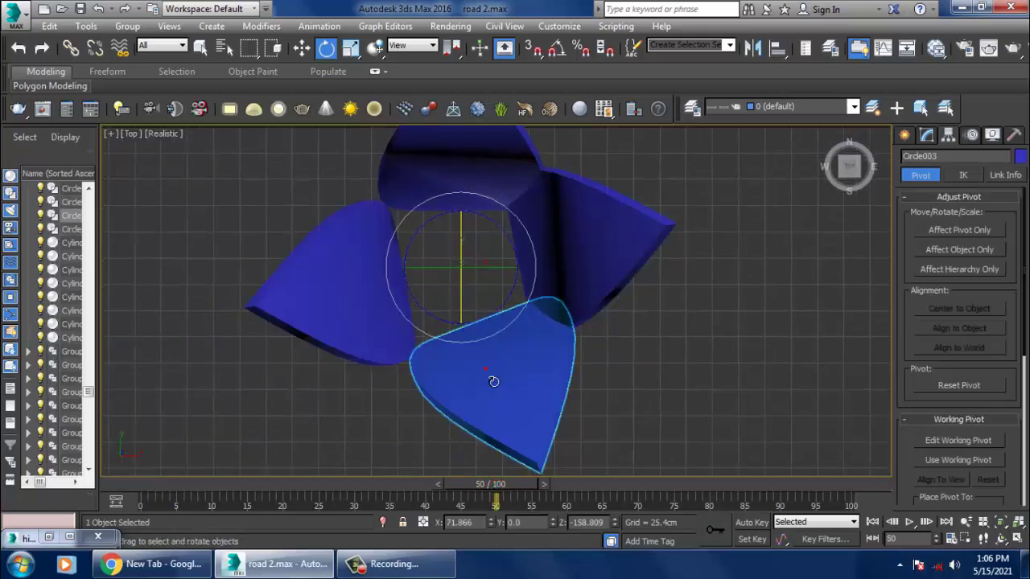
{"action": "left_click_drag", "start_coordinate": [449, 414], "coordinate": [494, 379]}
Delete two of the four leaves in the Perspective view.
{"action": "key", "text": "w"}
{"action": "key", "text": "alt+w"}
{"action": "middle_click", "coordinate": [722, 393]}
{"action": "key", "text": "alt+w"}
{"action": "middle_click_drag", "start_coordinate": [722, 393], "coordinate": [679, 351], "text": "alt"}
{"action": "scroll", "coordinate": [691, 366], "scroll_direction": "down", "scroll_amount": 4}
{"action": "middle_click_drag", "start_coordinate": [585, 355], "coordinate": [555, 302], "text": "alt"}
{"action": "left_click", "coordinate": [661, 308]}
{"action": "mouse_move", "coordinate": [582, 343]}
{"action": "middle_mouse_down", "text": "alt"}
{"action": "mouse_move", "coordinate": [607, 341]}
{"action": "mouse_move", "coordinate": [596, 344]}
{"action": "middle_mouse_up", "text": "alt"}
{"action": "left_click", "coordinate": [560, 279]}
{"action": "key", "text": "Delete"}
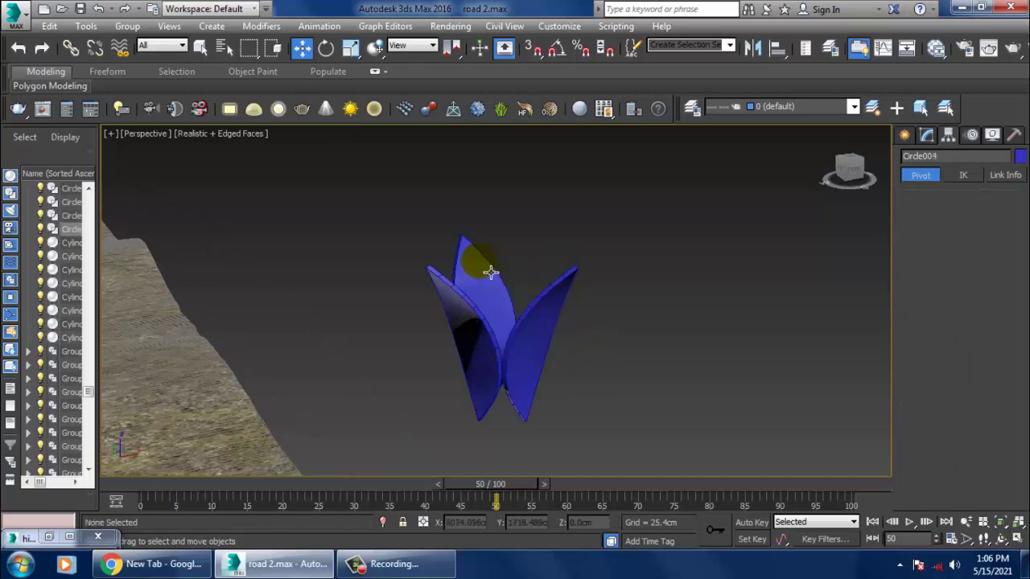
{"action": "left_click", "coordinate": [492, 272]}
{"action": "key", "text": "Delete"}
{"action": "left_click", "coordinate": [488, 343]}
{"action": "key", "text": "Delete"}
{"action": "left_click", "coordinate": [539, 333]}
{"action": "middle_click_drag", "start_coordinate": [539, 332], "coordinate": [601, 271], "text": "alt"}
{"action": "key", "text": "alt+w"}
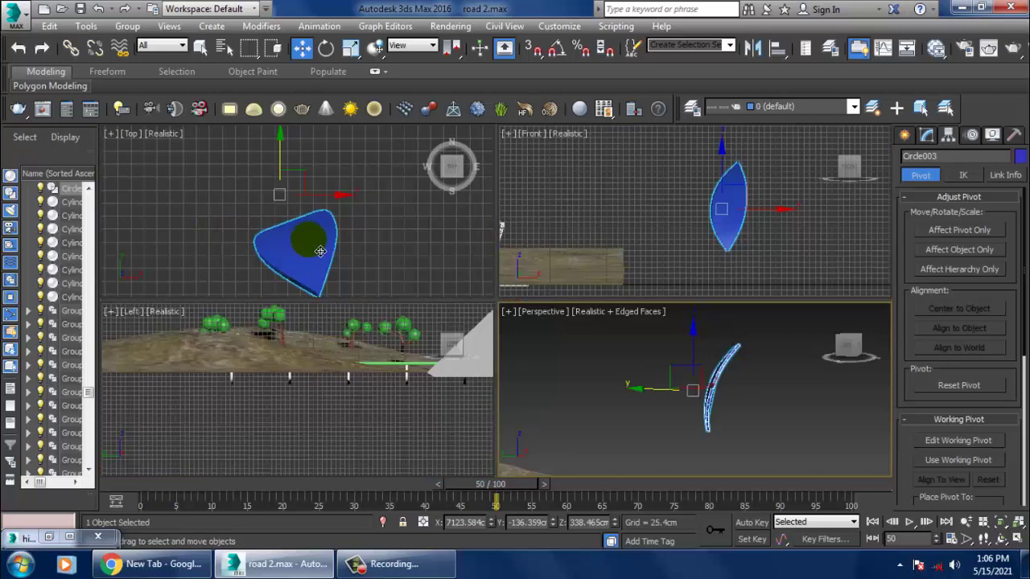
{"action": "key", "text": "alt+w"}
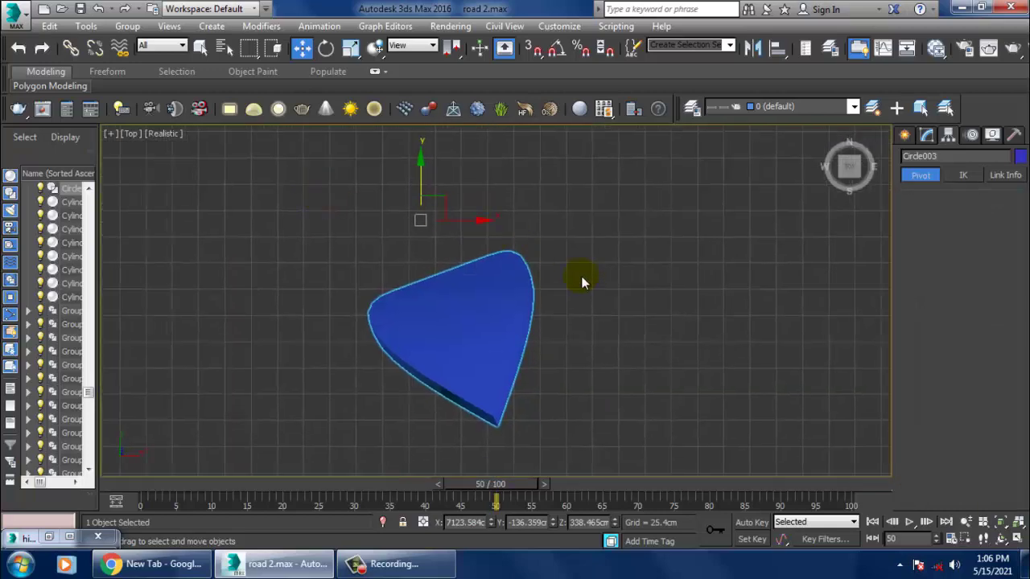
{"action": "key", "text": "ctrl+z"}
{"action": "key", "text": "ctrl+z"}
{"action": "middle_click_drag", "start_coordinate": [534, 235], "coordinate": [568, 381]}
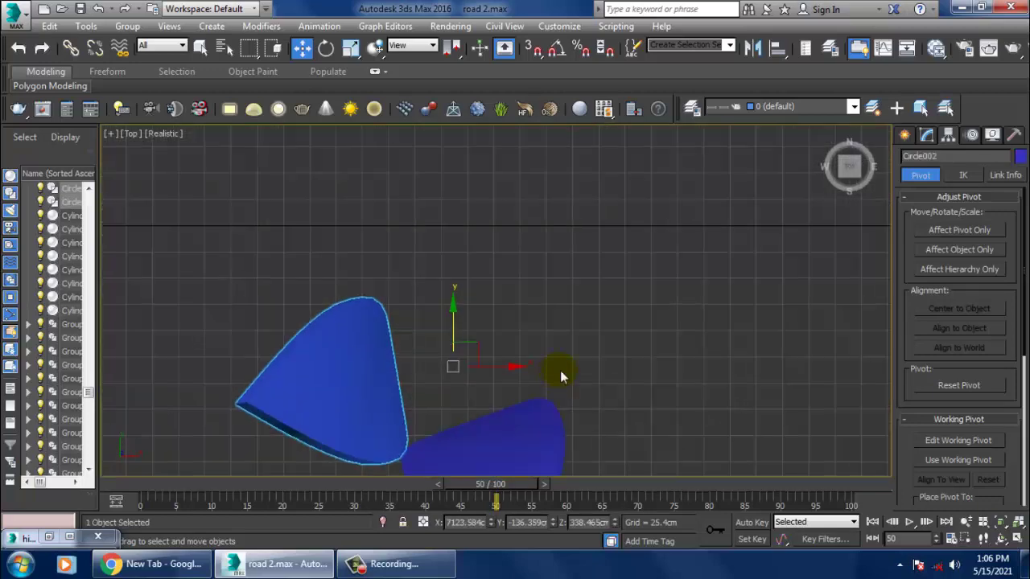
Delete Circle003 in the Perspective view, keeping Circle002 as the only leaf.
{"action": "key", "text": "alt+w"}
{"action": "key", "text": "alt+w"}
{"action": "middle_click_drag", "start_coordinate": [586, 302], "coordinate": [453, 348], "text": "alt"}
{"action": "left_click", "coordinate": [375, 247]}
{"action": "key", "text": "Delete"}
Rotate the remaining leaf about the Z axis to about 90 degrees.
{"action": "left_click", "coordinate": [424, 257]}
{"action": "key", "text": "e"}
{"action": "left_click_drag", "start_coordinate": [437, 368], "coordinate": [420, 361]}
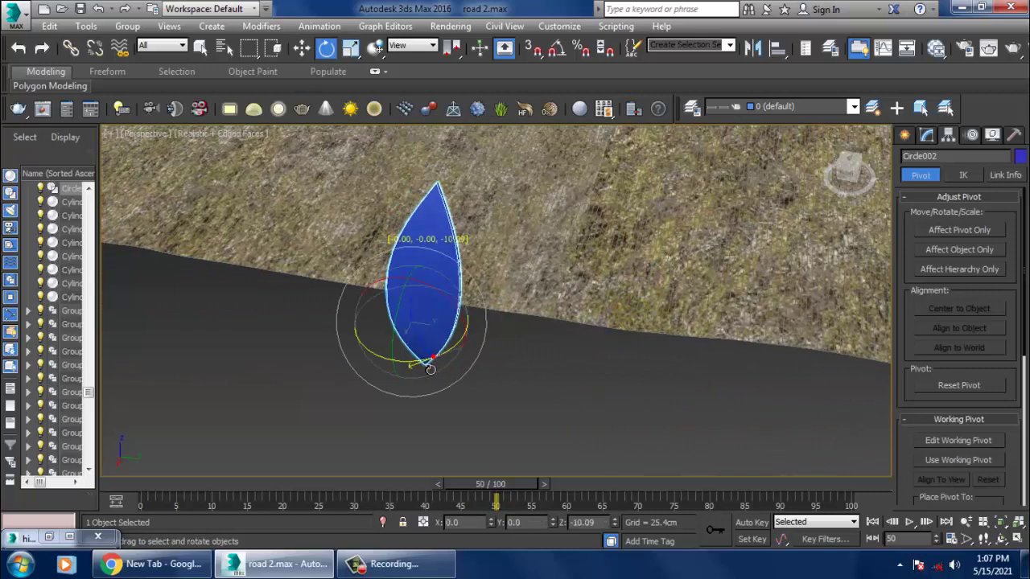
{"action": "key", "text": "w"}
{"action": "key", "text": "alt+w"}
{"action": "key", "text": "alt+w"}
{"action": "key", "text": "e"}
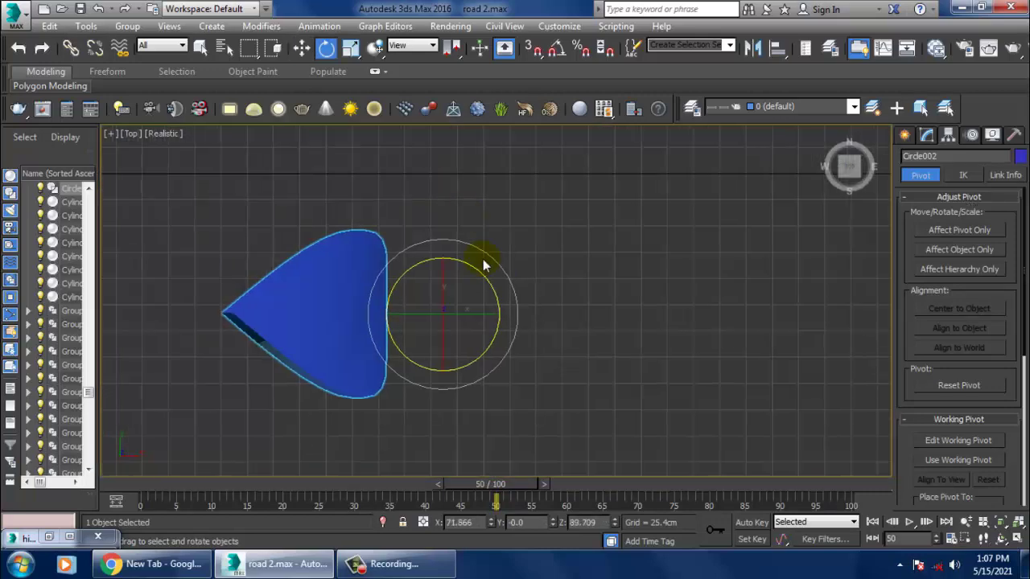
Rotate-clone the leaf into three instances about 102 degrees apart and rotate the original about Z to about 72 degrees.
{"action": "mouse_move", "coordinate": [513, 283]}
{"action": "left_mouse_down", "text": "shift"}
{"action": "mouse_move", "coordinate": [584, 345]}
{"action": "mouse_move", "coordinate": [614, 394]}
{"action": "left_mouse_up", "text": "shift"}
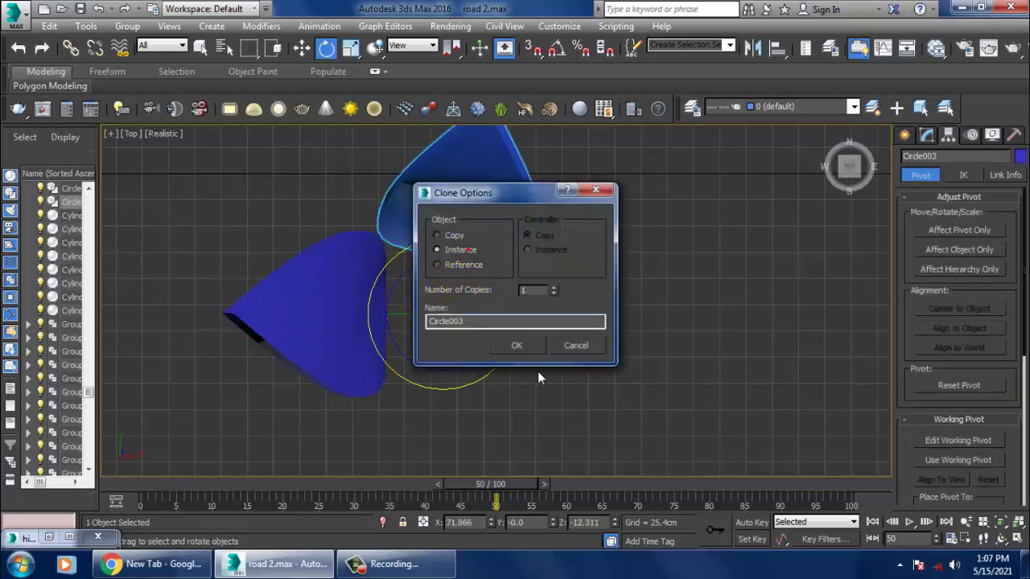
{"action": "left_click", "coordinate": [553, 287]}
{"action": "left_click", "coordinate": [553, 287]}
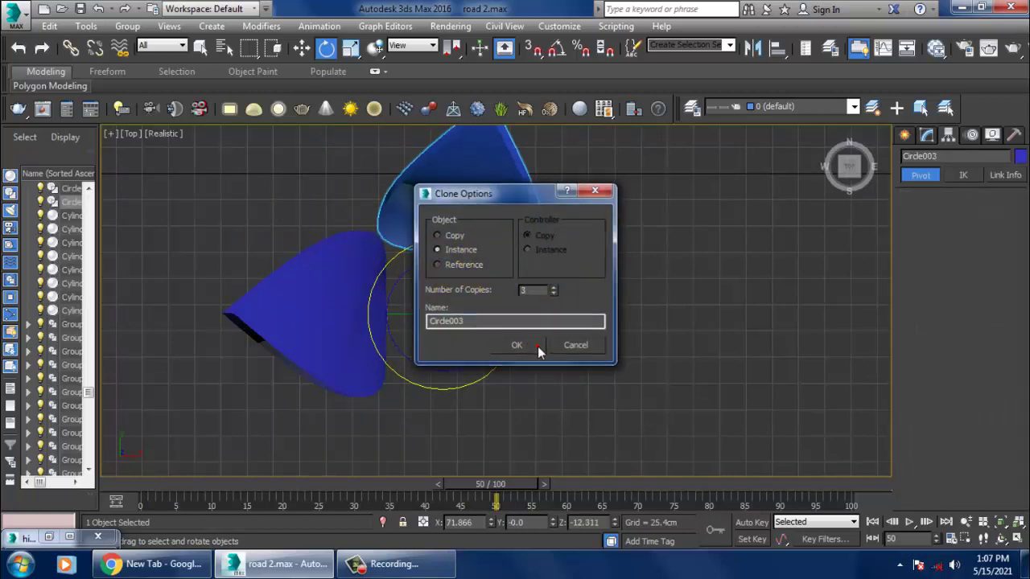
{"action": "left_click", "coordinate": [537, 346]}
{"action": "left_click", "coordinate": [358, 298]}
{"action": "left_click_drag", "start_coordinate": [476, 260], "coordinate": [494, 266]}
Select all four leaves in the Perspective view and convert them to Editable Poly.
{"action": "key", "text": "alt+w"}
{"action": "left_click", "coordinate": [683, 362]}
{"action": "key", "text": "alt+w"}
{"action": "middle_click_drag", "start_coordinate": [651, 326], "coordinate": [627, 261], "text": "alt"}
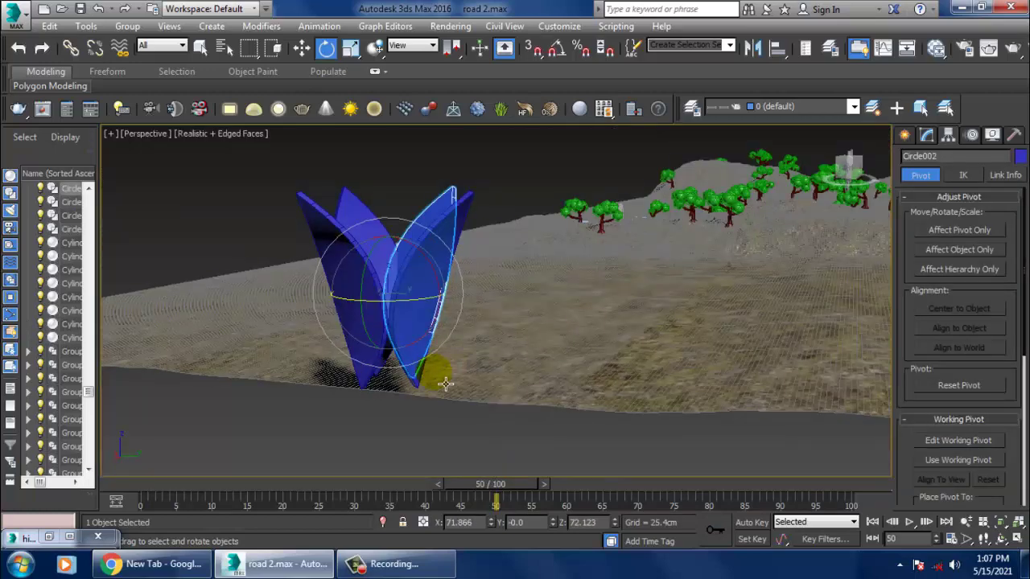
{"action": "double_click", "coordinate": [420, 374]}
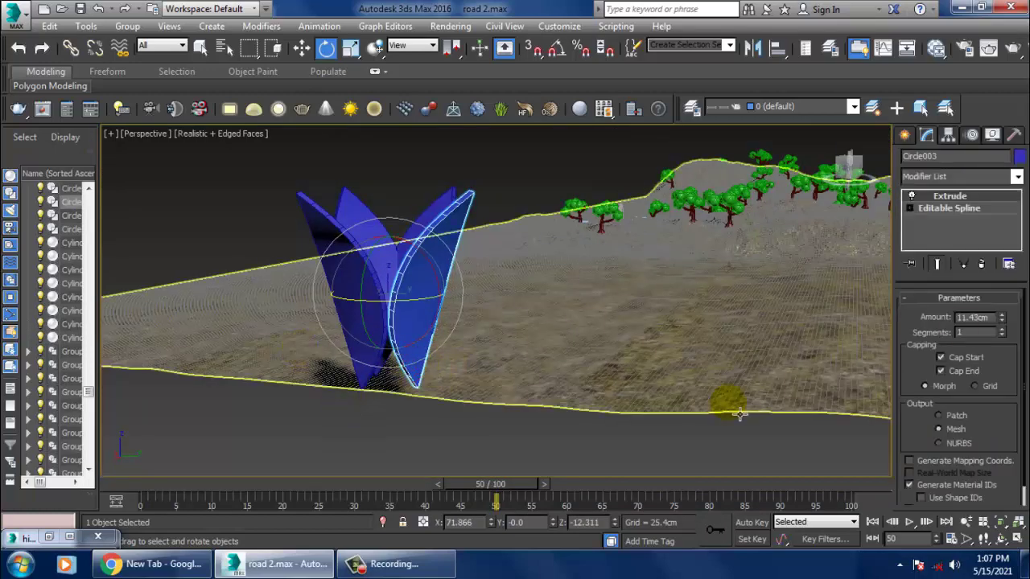
{"action": "middle_click_drag", "start_coordinate": [367, 322], "coordinate": [595, 348], "text": "alt"}
{"action": "left_click_drag", "start_coordinate": [345, 211], "coordinate": [603, 460]}
{"action": "right_click", "coordinate": [450, 265]}
{"action": "mouse_move", "coordinate": [564, 438]}
{"action": "left_click", "coordinate": [685, 457]}
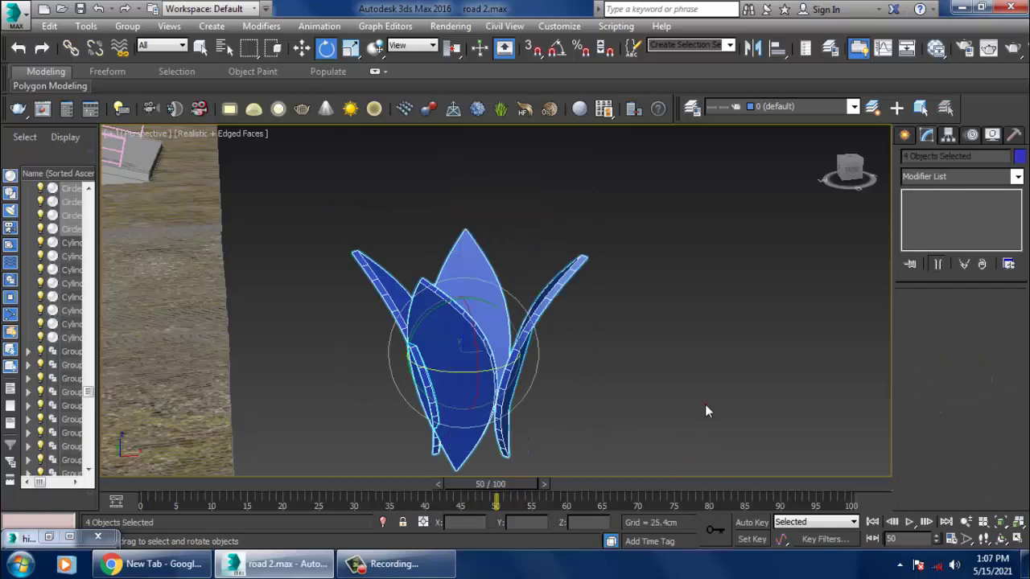
{"action": "left_click", "coordinate": [704, 411]}
Scale the lower vertices of the front leaf, Circle005, to reshape its base.
{"action": "left_click", "coordinate": [458, 402]}
{"action": "left_click_drag", "start_coordinate": [669, 511], "coordinate": [668, 483]}
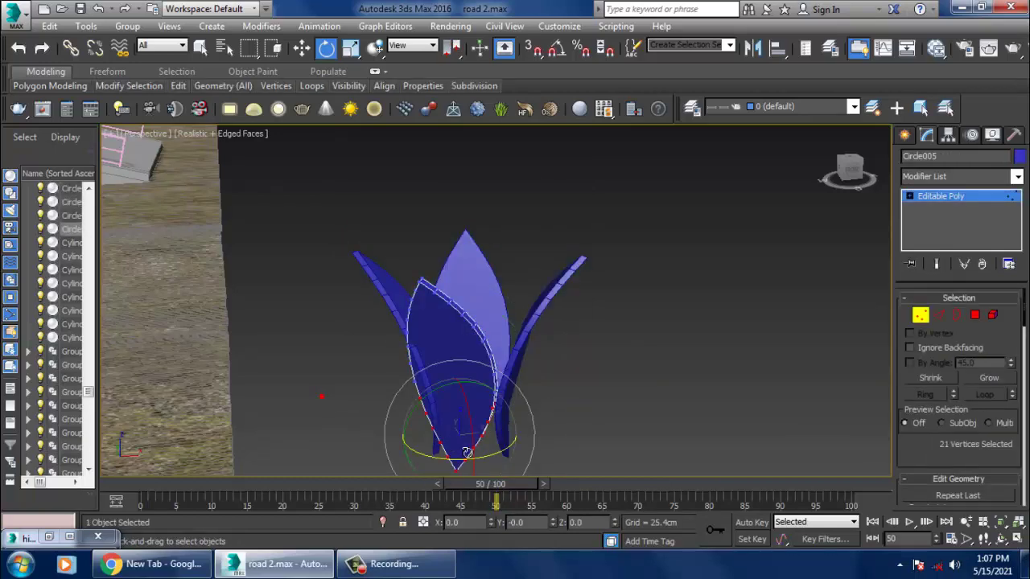
{"action": "middle_click_drag", "start_coordinate": [555, 446], "coordinate": [495, 460], "text": "alt"}
{"action": "key", "text": "r"}
{"action": "left_click_drag", "start_coordinate": [460, 441], "coordinate": [474, 439]}
{"action": "left_click", "coordinate": [543, 424]}
{"action": "left_click", "coordinate": [934, 194]}
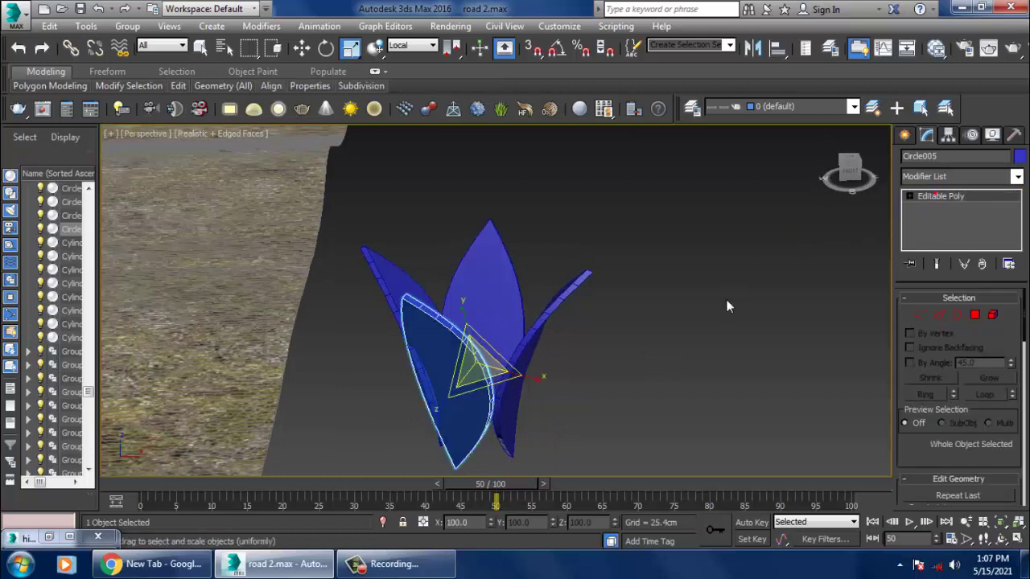
Delete the other three leaves, keeping only the reshaped front leaf.
{"action": "left_click", "coordinate": [539, 350]}
{"action": "key", "text": "Delete"}
{"action": "left_click", "coordinate": [490, 291]}
{"action": "key", "text": "Delete"}
{"action": "left_click", "coordinate": [415, 291]}
{"action": "key", "text": "Delete"}
Rotate-clone the reshaped leaf around its pivot in the Top view into three instances, about 107 degrees apart.
{"action": "left_click", "coordinate": [461, 344]}
{"action": "key", "text": "alt+w"}
{"action": "key", "text": "alt+w"}
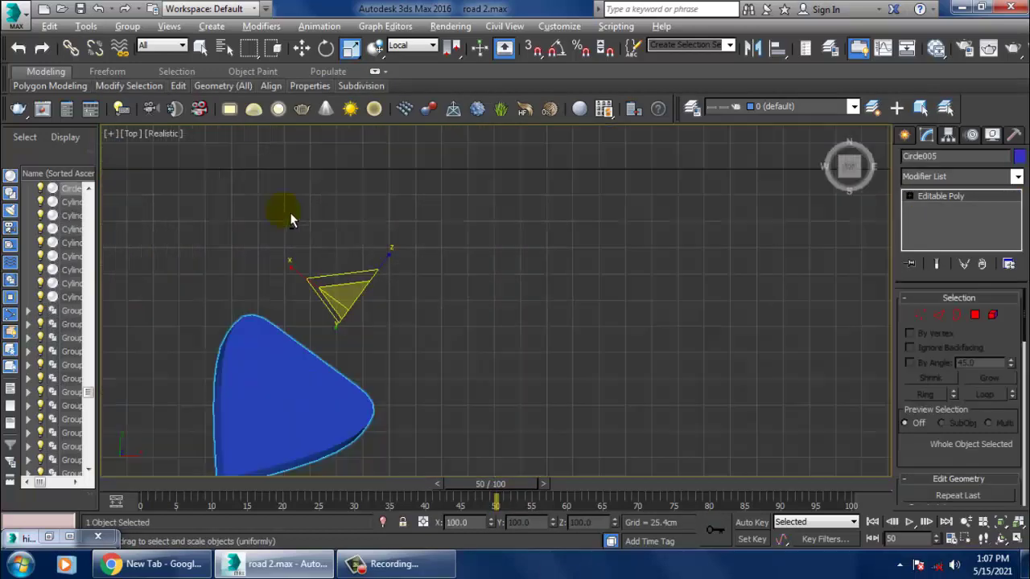
{"action": "key", "text": "e"}
{"action": "mouse_move", "coordinate": [529, 242]}
{"action": "left_mouse_down", "text": "shift"}
{"action": "mouse_move", "coordinate": [517, 230]}
{"action": "mouse_move", "coordinate": [636, 361]}
{"action": "mouse_move", "coordinate": [636, 351]}
{"action": "left_mouse_up", "text": "shift"}
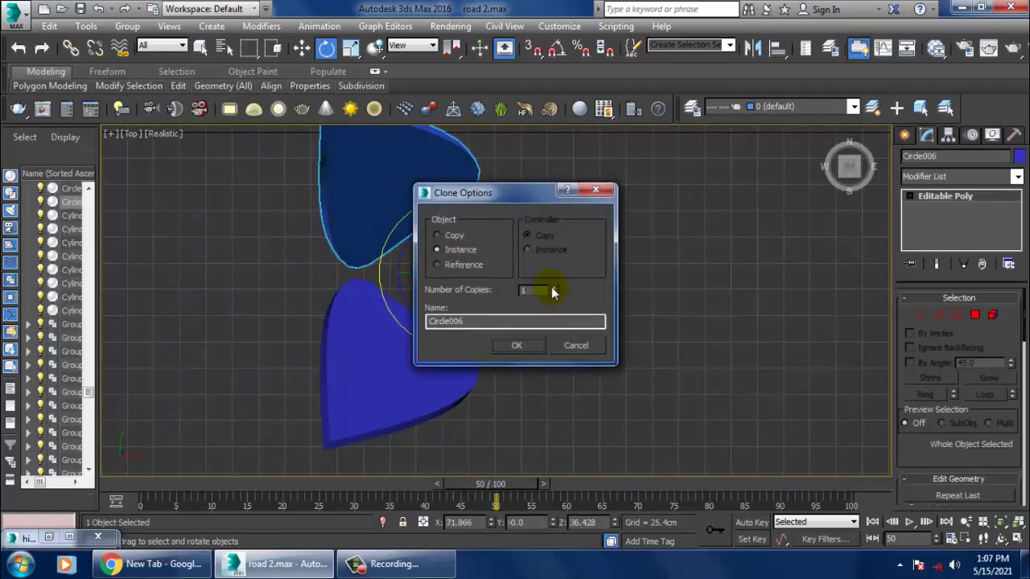
{"action": "left_click", "coordinate": [519, 345]}
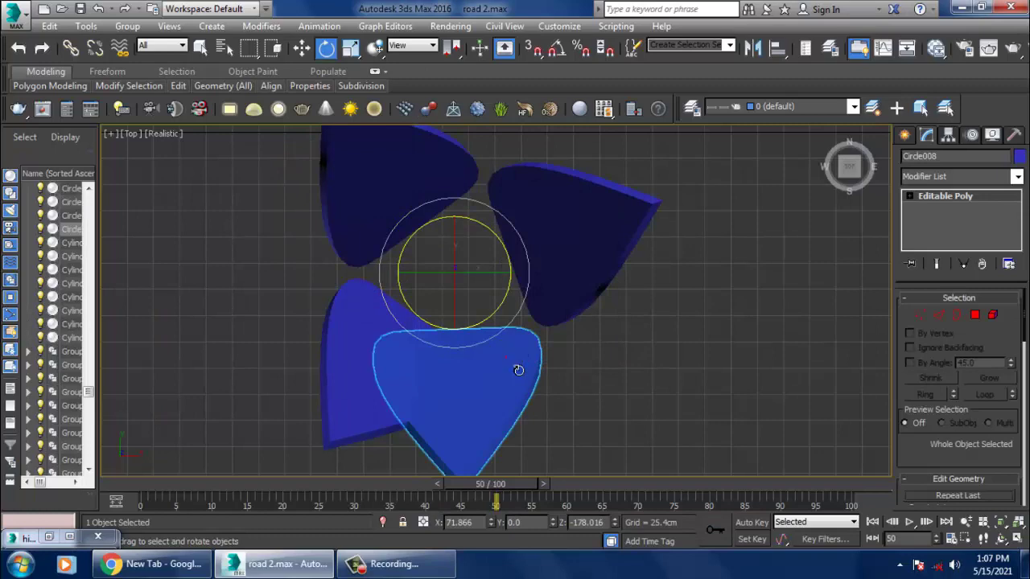
Delete the overlapping fourth leaf, Circle008, and rotate Circle007 about the Z axis to about -92 degrees.
{"action": "left_click", "coordinate": [603, 278]}
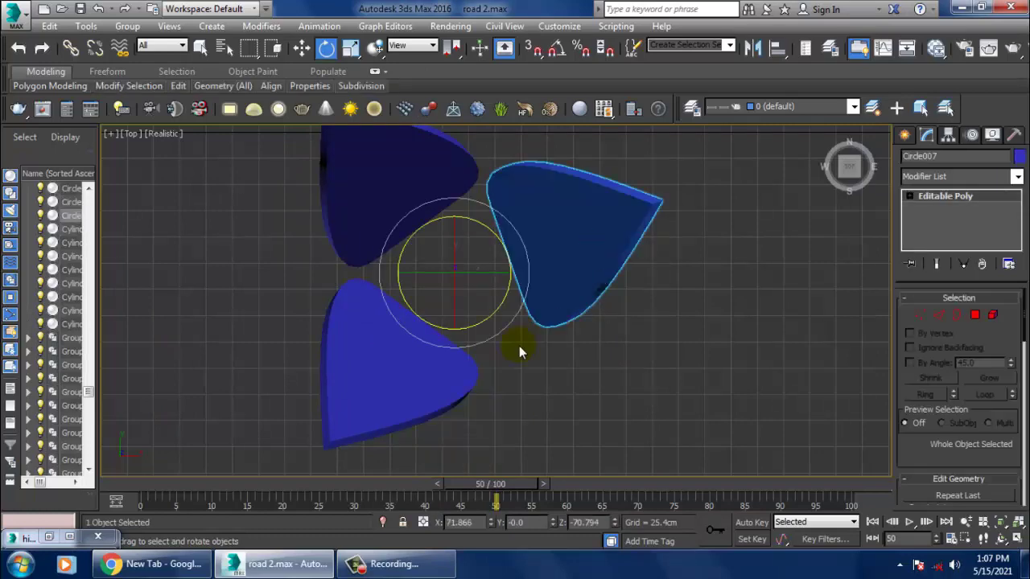
{"action": "left_click_drag", "start_coordinate": [511, 344], "coordinate": [483, 358]}
{"action": "key", "text": "alt+w"}
{"action": "right_click", "coordinate": [684, 434]}
{"action": "key", "text": "alt+w"}
Scale up the three leaves uniformly and set their object color to green.
{"action": "middle_click_drag", "start_coordinate": [655, 377], "coordinate": [374, 270], "text": "alt"}
{"action": "left_click", "coordinate": [421, 256], "text": "ctrl"}
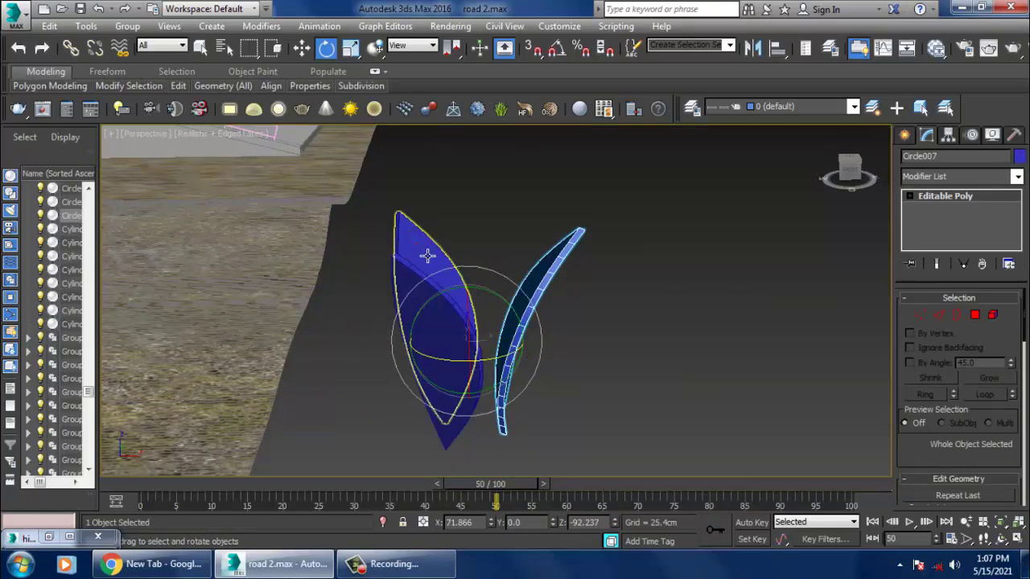
{"action": "left_click", "coordinate": [435, 323], "text": "ctrl"}
{"action": "key", "text": "r"}
{"action": "left_click_drag", "start_coordinate": [535, 326], "coordinate": [847, 301]}
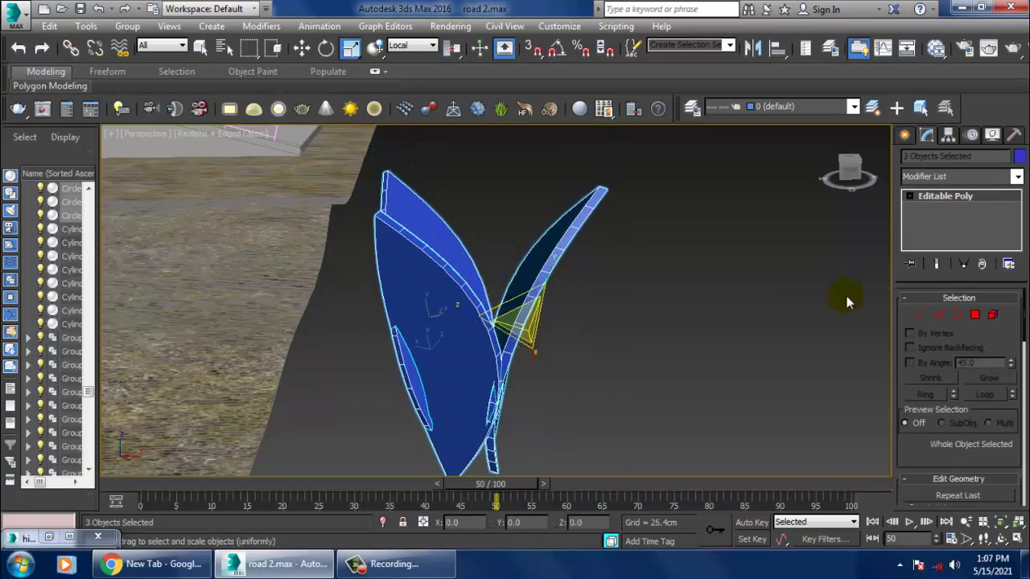
{"action": "left_click", "coordinate": [1018, 157]}
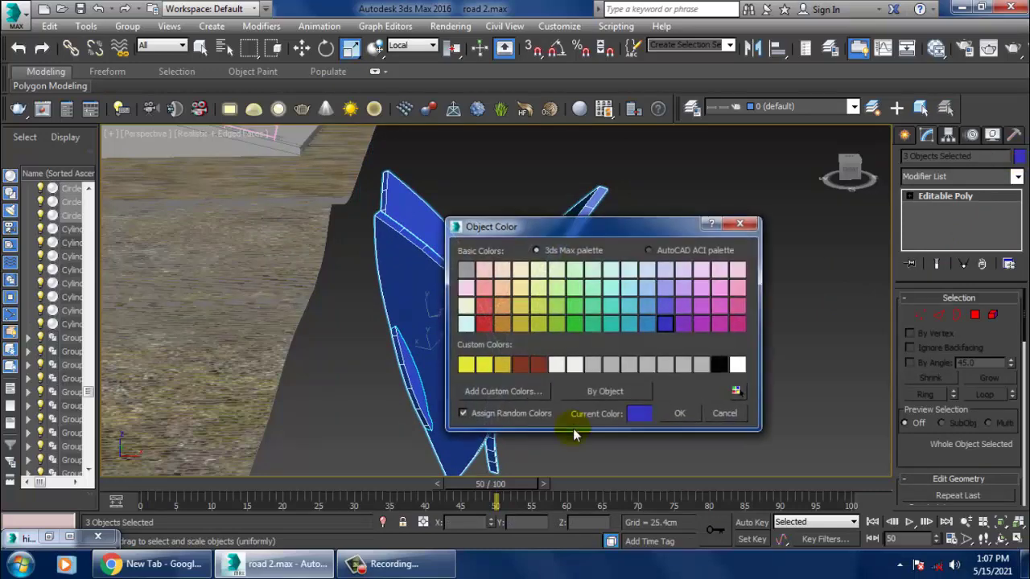
{"action": "left_click", "coordinate": [678, 413]}
Move the three green leaves towards the bridge scene and rescale them.
{"action": "scroll", "coordinate": [682, 364], "scroll_direction": "down", "scroll_amount": 5}
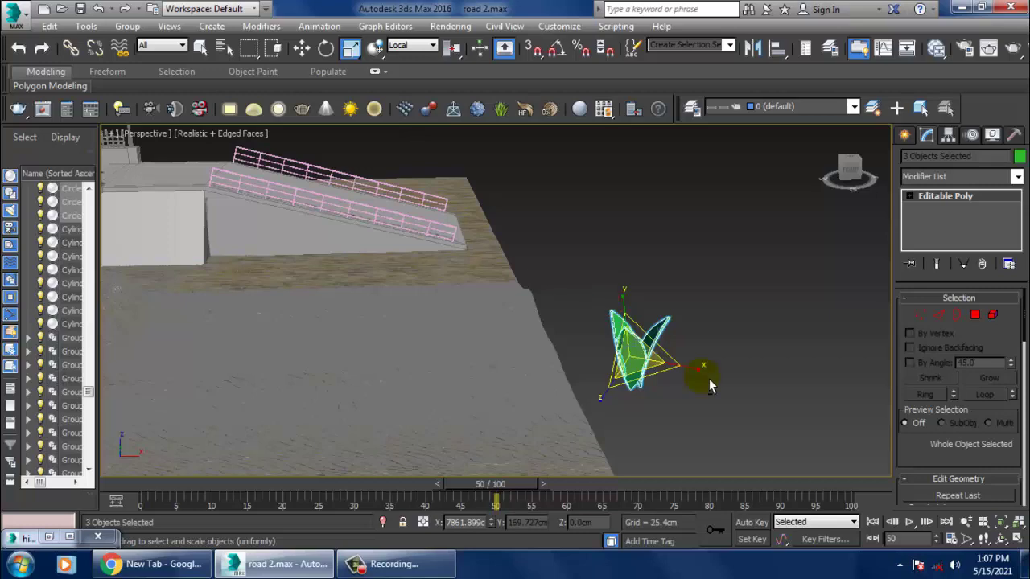
{"action": "scroll", "coordinate": [708, 378], "scroll_direction": "down", "scroll_amount": 5}
{"action": "key", "text": "w"}
{"action": "left_click_drag", "start_coordinate": [710, 386], "coordinate": [593, 505]}
{"action": "key", "text": "r"}
{"action": "left_click_drag", "start_coordinate": [621, 550], "coordinate": [595, 483]}
Group the three leaves into a single plant object.
{"action": "left_click", "coordinate": [127, 26]}
{"action": "left_click", "coordinate": [147, 41]}
{"action": "left_click", "coordinate": [528, 305]}
{"action": "left_click_drag", "start_coordinate": [459, 407], "coordinate": [565, 480]}
{"action": "left_click_drag", "start_coordinate": [653, 74], "coordinate": [653, 101]}
Lower the plant group onto the hillside ground beside the trees, to about Z 141 cm.
{"action": "key", "text": "z"}
{"action": "middle_click_drag", "start_coordinate": [474, 346], "coordinate": [471, 251], "text": "alt"}
{"action": "scroll", "coordinate": [487, 302], "scroll_direction": "down", "scroll_amount": 4}
{"action": "key", "text": "w"}
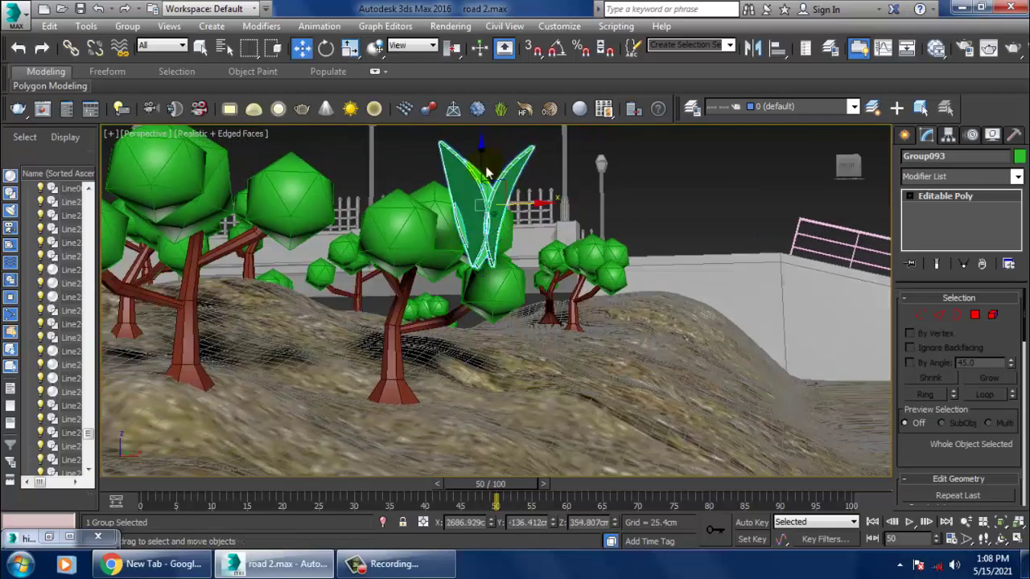
{"action": "left_click_drag", "start_coordinate": [481, 157], "coordinate": [519, 391]}
Scale the plant group down so it is small next to the neighbouring trees.
{"action": "middle_click_drag", "start_coordinate": [523, 344], "coordinate": [501, 314], "text": "alt"}
{"action": "scroll", "coordinate": [501, 314], "scroll_direction": "down", "scroll_amount": 6}
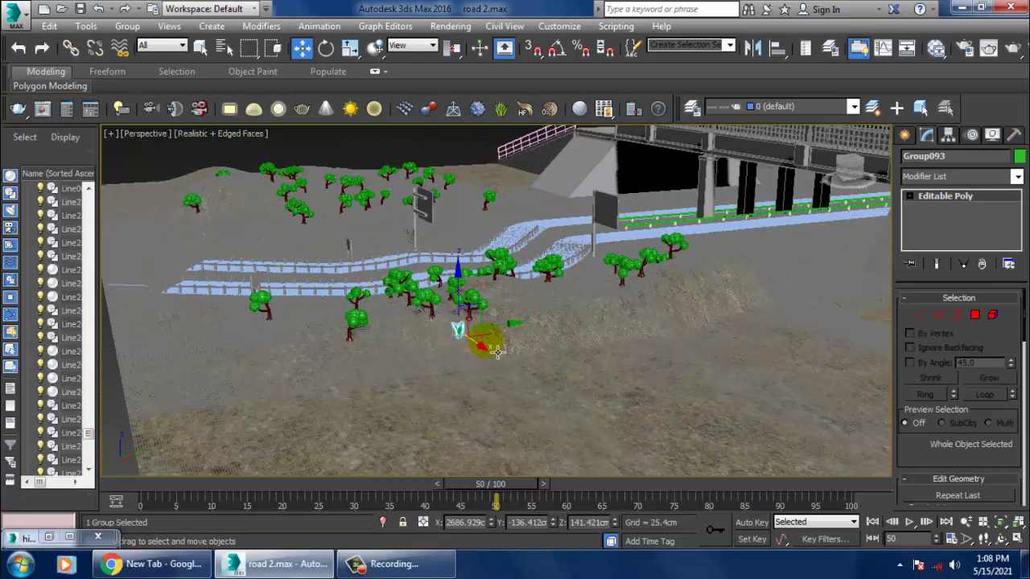
{"action": "scroll", "coordinate": [499, 352], "scroll_direction": "up", "scroll_amount": 3}
{"action": "scroll", "coordinate": [437, 358], "scroll_direction": "up", "scroll_amount": 4}
{"action": "key", "text": "r"}
{"action": "left_click_drag", "start_coordinate": [457, 303], "coordinate": [490, 373]}
{"action": "key", "text": "w"}
Clone the plant group once along the Y axis to about Y 309 cm on the hillside.
{"action": "middle_click_drag", "start_coordinate": [490, 371], "coordinate": [507, 301], "text": "alt"}
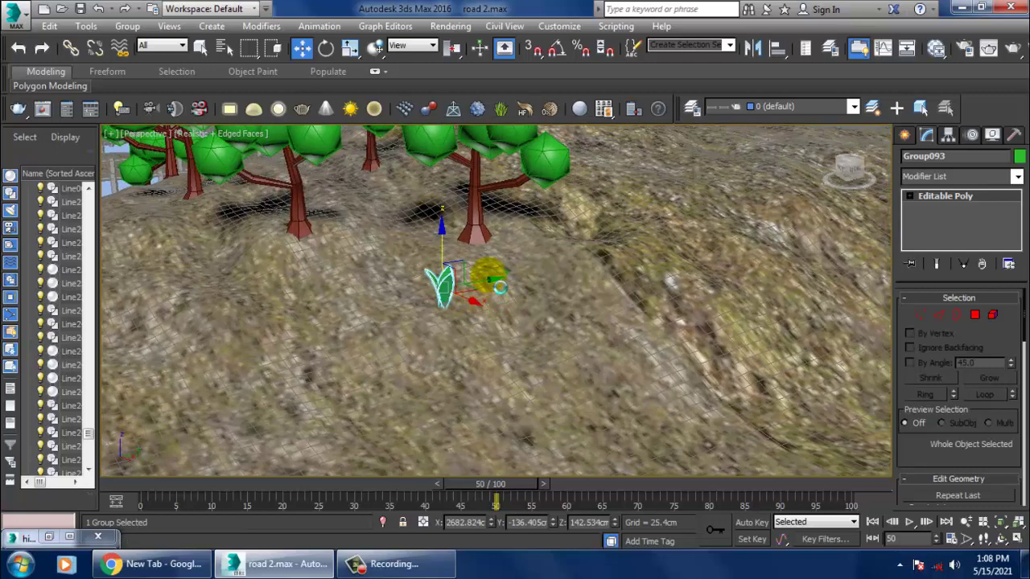
{"action": "scroll", "coordinate": [524, 315], "scroll_direction": "down", "scroll_amount": 8}
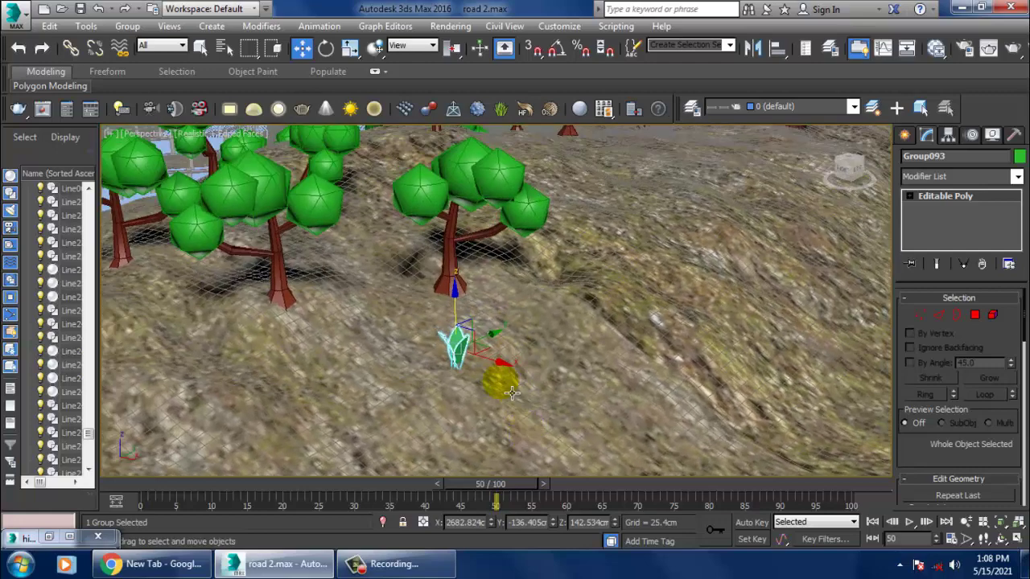
{"action": "left_click_drag", "start_coordinate": [522, 370], "coordinate": [577, 345], "text": "shift"}
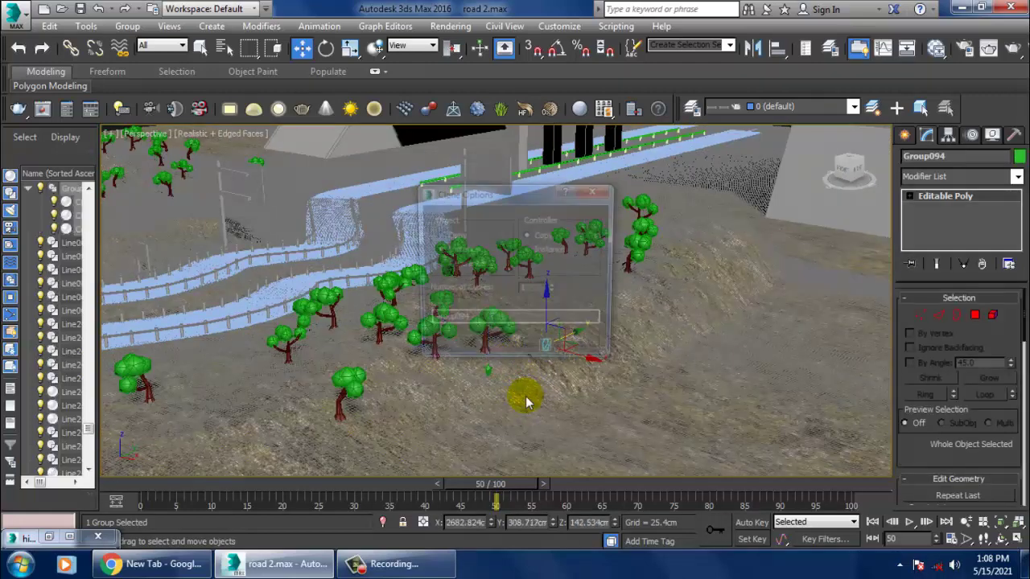
{"action": "left_click", "coordinate": [541, 341]}
{"action": "middle_click_drag", "start_coordinate": [309, 220], "coordinate": [171, 77], "text": "alt"}
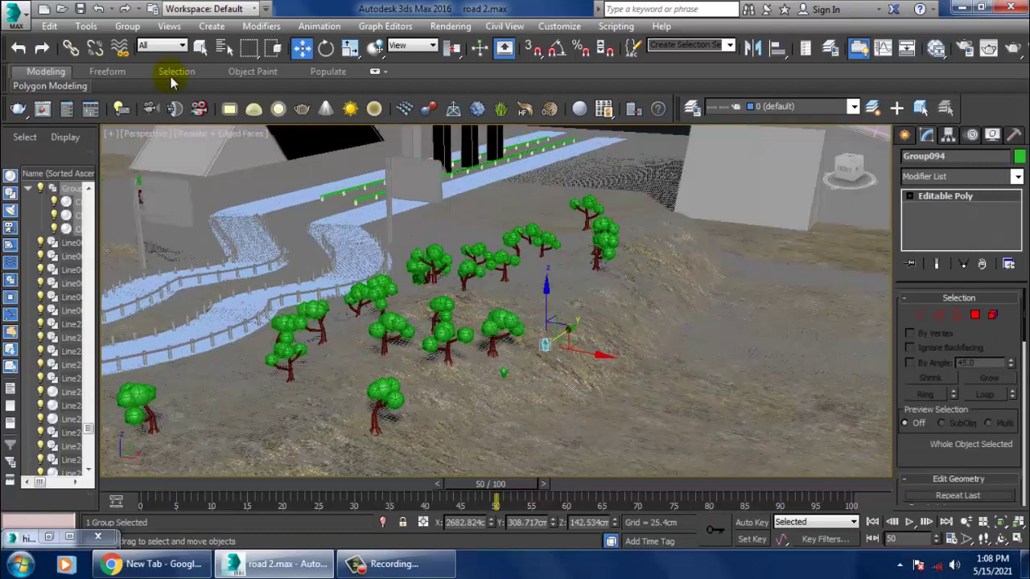
{"action": "left_click", "coordinate": [242, 70]}
{"action": "left_click", "coordinate": [65, 73]}
{"action": "left_click", "coordinate": [121, 72]}
{"action": "left_click", "coordinate": [310, 70]}
Bring up the Object Paint tools and activate object painting with the selected plant group.
{"action": "left_click", "coordinate": [269, 72]}
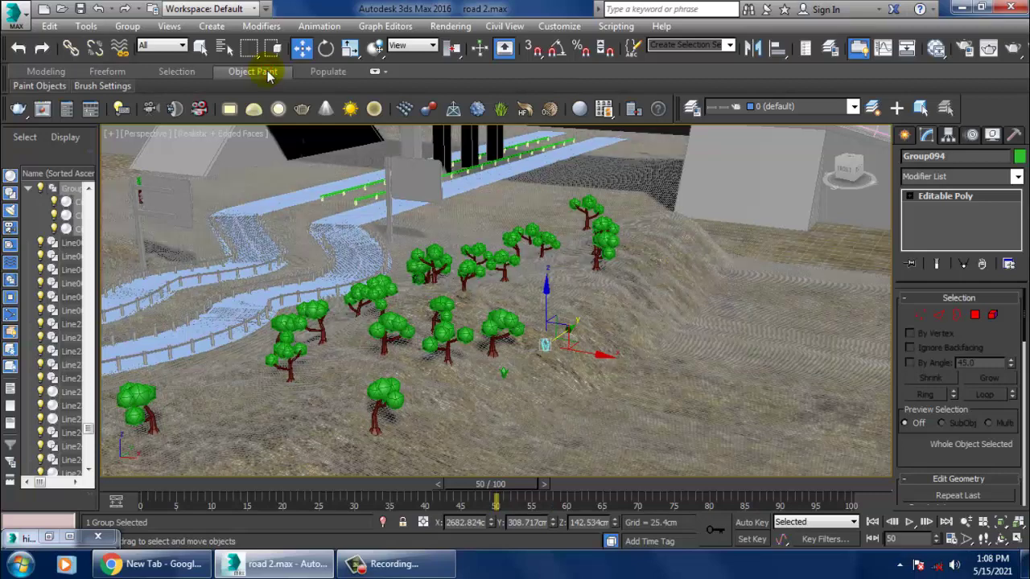
{"action": "left_click", "coordinate": [400, 568]}
{"action": "left_click", "coordinate": [401, 568]}
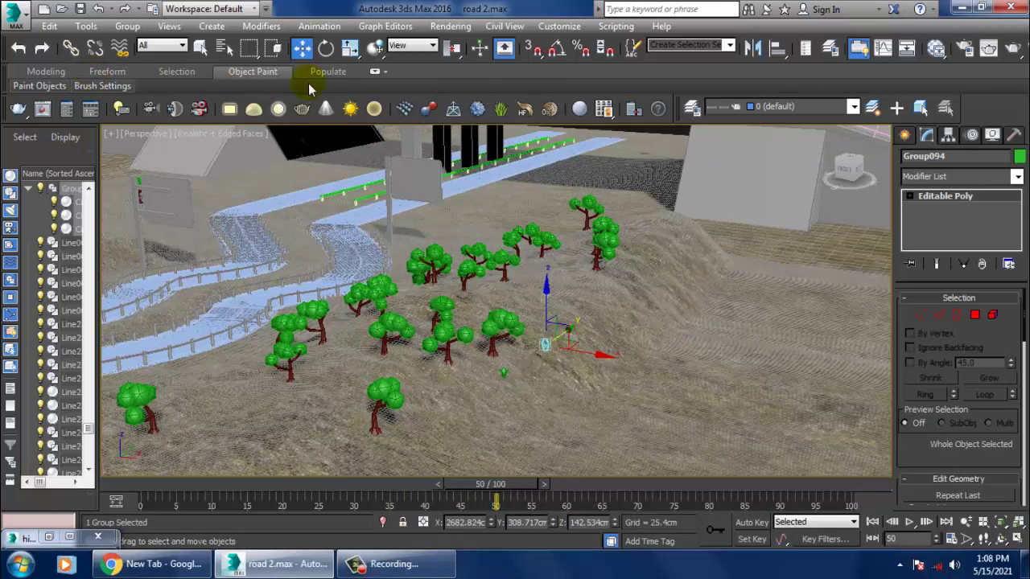
{"action": "left_click", "coordinate": [38, 90]}
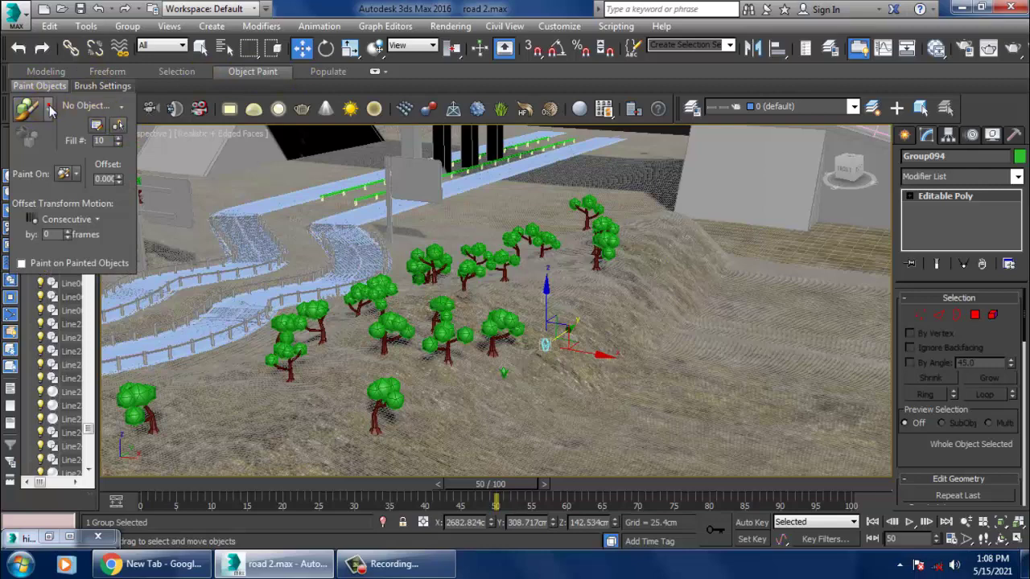
{"action": "left_click", "coordinate": [49, 111]}
{"action": "left_click", "coordinate": [72, 134]}
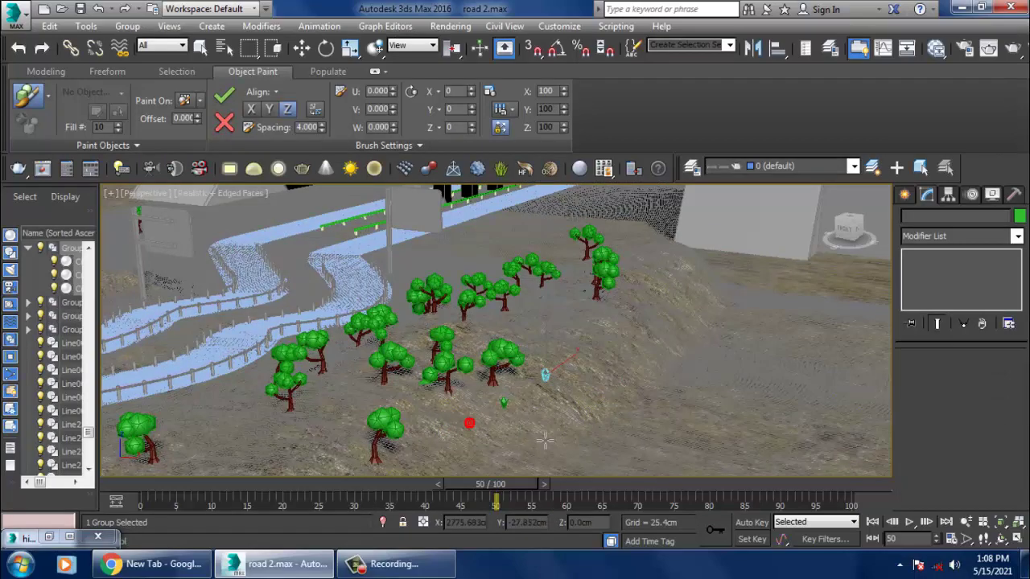
Leave object painting and raise the selected plant group to about Z 210 cm so it sits on the hillside surface.
{"action": "key", "text": "F3"}
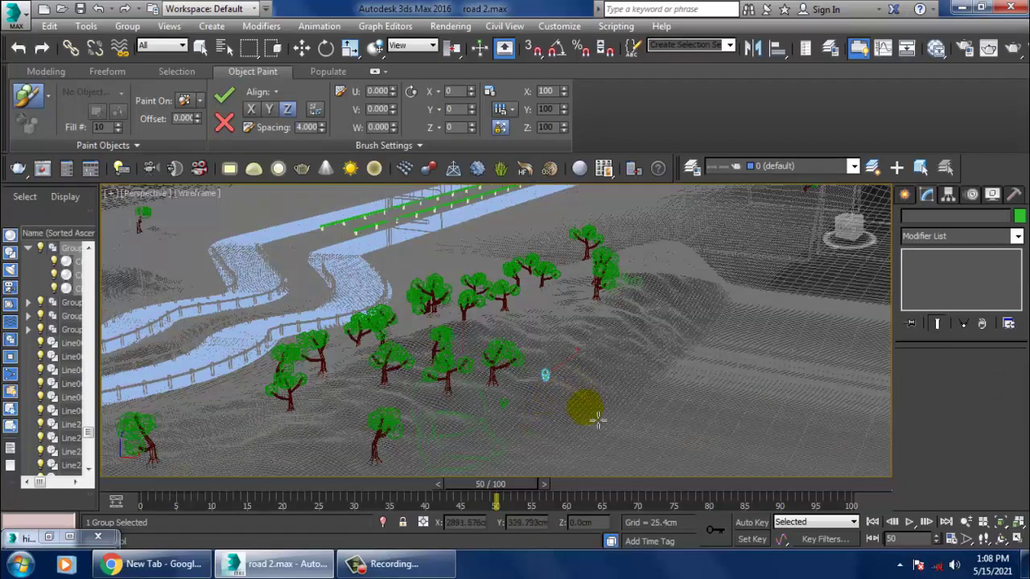
{"action": "key", "text": "w"}
{"action": "middle_click_drag", "start_coordinate": [772, 386], "coordinate": [682, 366], "text": "alt"}
{"action": "key", "text": "F3"}
{"action": "mouse_move", "coordinate": [603, 399]}
{"action": "middle_mouse_down"}
{"action": "mouse_move", "coordinate": [596, 340]}
{"action": "mouse_move", "coordinate": [587, 392]}
{"action": "middle_mouse_up"}
{"action": "scroll", "coordinate": [572, 354], "scroll_direction": "up", "scroll_amount": 5}
{"action": "middle_click_drag", "start_coordinate": [605, 341], "coordinate": [571, 292], "text": "alt"}
{"action": "left_click_drag", "start_coordinate": [572, 292], "coordinate": [543, 208]}
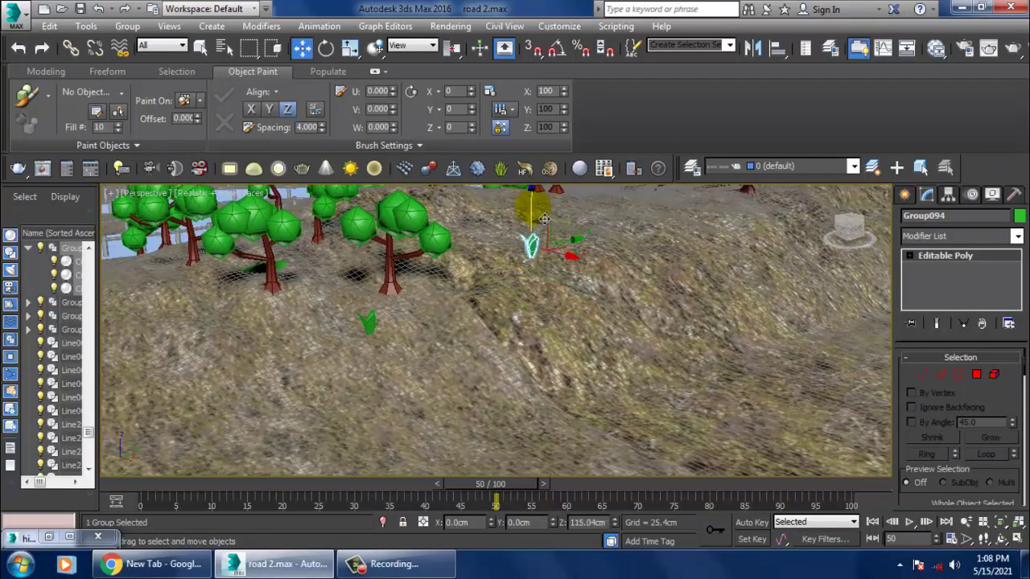
{"action": "left_click_drag", "start_coordinate": [548, 240], "coordinate": [549, 244]}
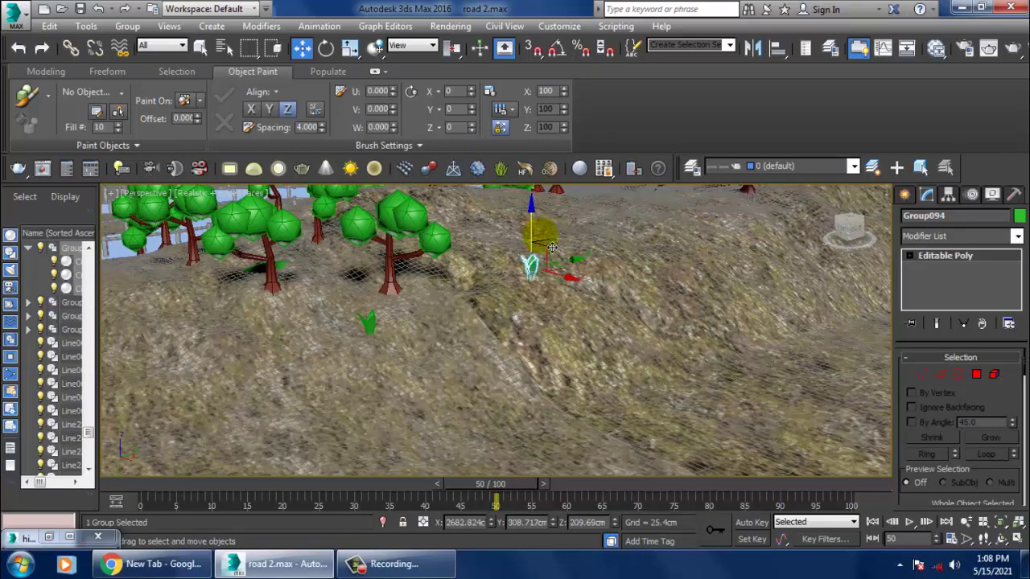
{"action": "key", "text": "z"}
{"action": "left_click", "coordinate": [414, 564]}
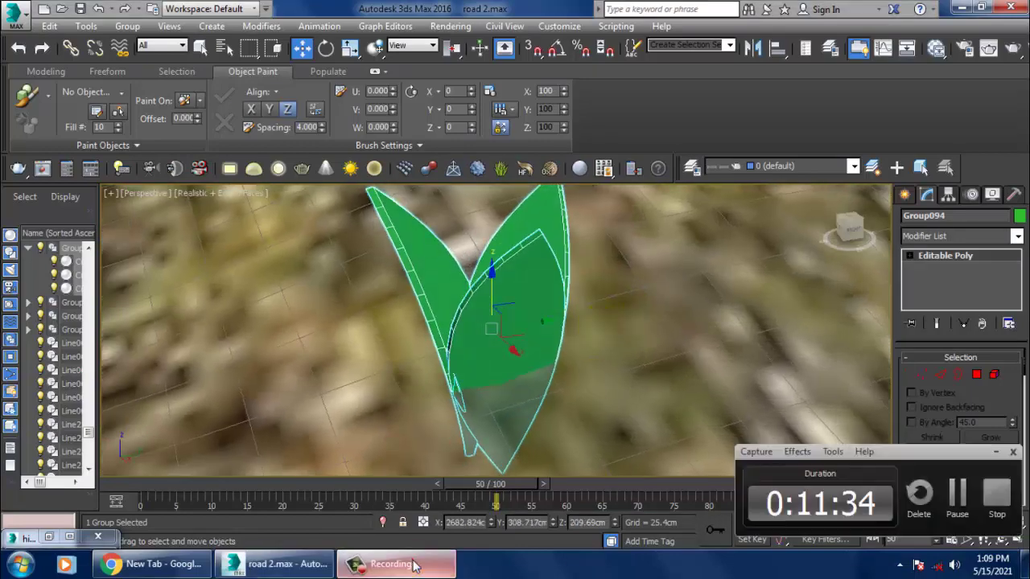
{"action": "left_click", "coordinate": [963, 497]}
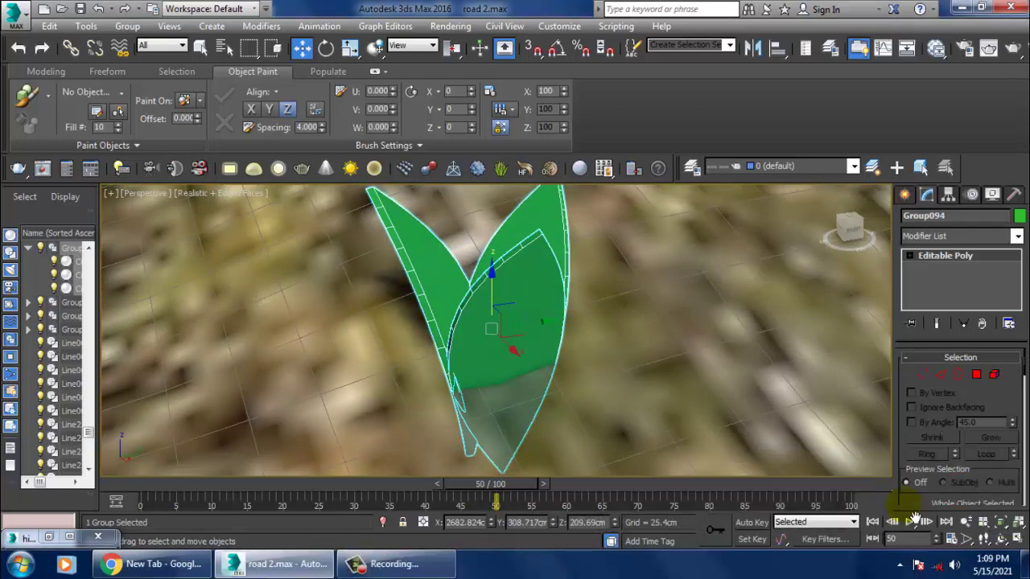
Clone the plant group once as an instance along the X axis to about X 2225 cm, beside the trees.
{"action": "scroll", "coordinate": [371, 306], "scroll_direction": "down", "scroll_amount": 4}
{"action": "mouse_move", "coordinate": [466, 357]}
{"action": "middle_mouse_down", "text": "alt"}
{"action": "mouse_move", "coordinate": [485, 326]}
{"action": "mouse_move", "coordinate": [529, 391]}
{"action": "mouse_move", "coordinate": [492, 395]}
{"action": "mouse_move", "coordinate": [567, 392]}
{"action": "mouse_move", "coordinate": [559, 417]}
{"action": "middle_mouse_up", "text": "alt"}
{"action": "scroll", "coordinate": [485, 326], "scroll_direction": "down", "scroll_amount": 4}
{"action": "left_click_drag", "start_coordinate": [561, 417], "coordinate": [415, 342], "text": "shift"}
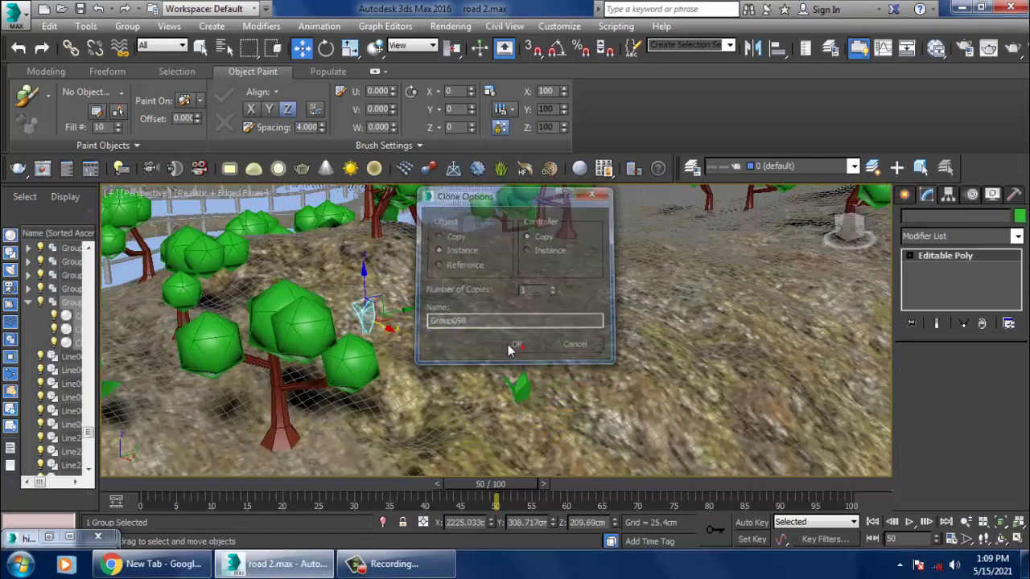
{"action": "left_click", "coordinate": [517, 347]}
Raise the new plant clone to about Z 337 cm on the hillside.
{"action": "key", "text": "alt+q"}
{"action": "scroll", "coordinate": [486, 300], "scroll_direction": "down", "scroll_amount": 5}
{"action": "middle_click_drag", "start_coordinate": [497, 352], "coordinate": [490, 279], "text": "alt"}
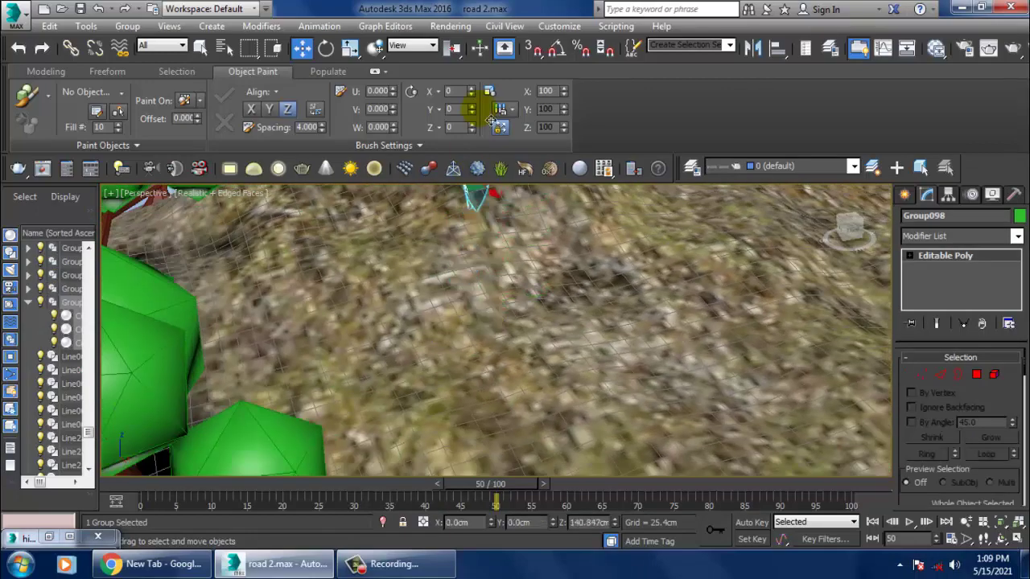
Clone the raised plant group once along the Y axis to about Y -1039 cm, farther along the hillside.
{"action": "scroll", "coordinate": [493, 195], "scroll_direction": "down", "scroll_amount": 6}
{"action": "middle_click_drag", "start_coordinate": [689, 271], "coordinate": [568, 338], "text": "alt"}
{"action": "mouse_move", "coordinate": [569, 295]}
{"action": "left_mouse_down", "text": "shift"}
{"action": "mouse_move", "coordinate": [338, 308]}
{"action": "mouse_move", "coordinate": [301, 332]}
{"action": "mouse_move", "coordinate": [290, 358]}
{"action": "left_mouse_up", "text": "shift"}
{"action": "left_click", "coordinate": [531, 346]}
{"action": "key", "text": "z"}
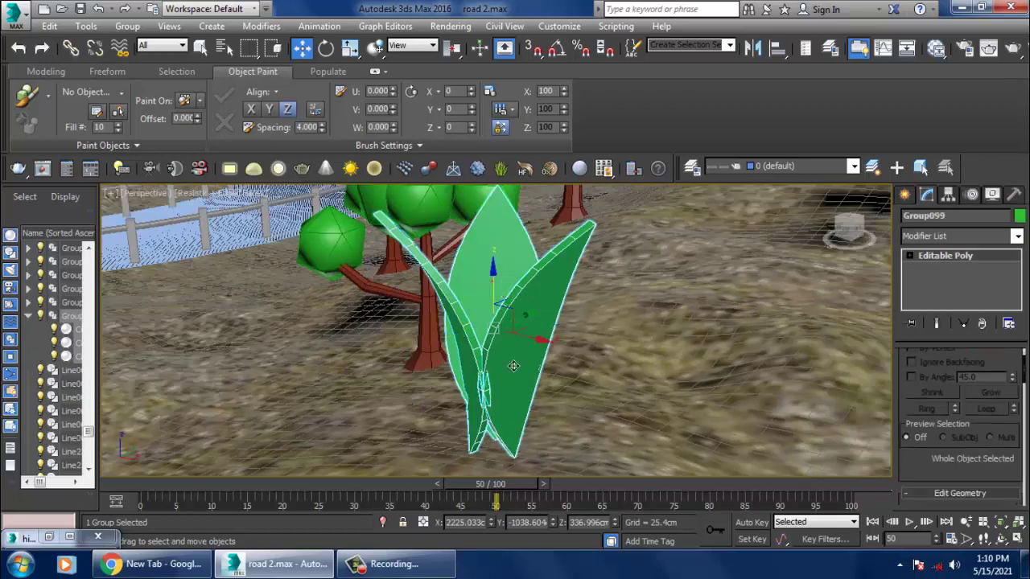
Lower the newest plant clone toward the ground, to about Z 283 cm.
{"action": "left_click_drag", "start_coordinate": [492, 280], "coordinate": [493, 390]}
{"action": "middle_click_drag", "start_coordinate": [531, 409], "coordinate": [551, 275]}
{"action": "left_click_drag", "start_coordinate": [519, 285], "coordinate": [525, 320]}
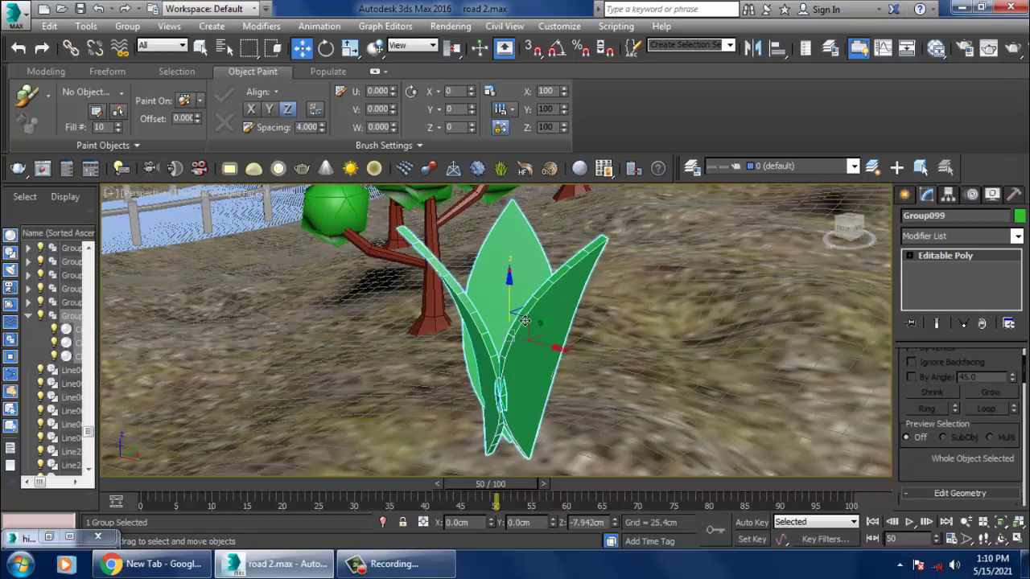
{"action": "scroll", "coordinate": [530, 376], "scroll_direction": "down", "scroll_amount": 10}
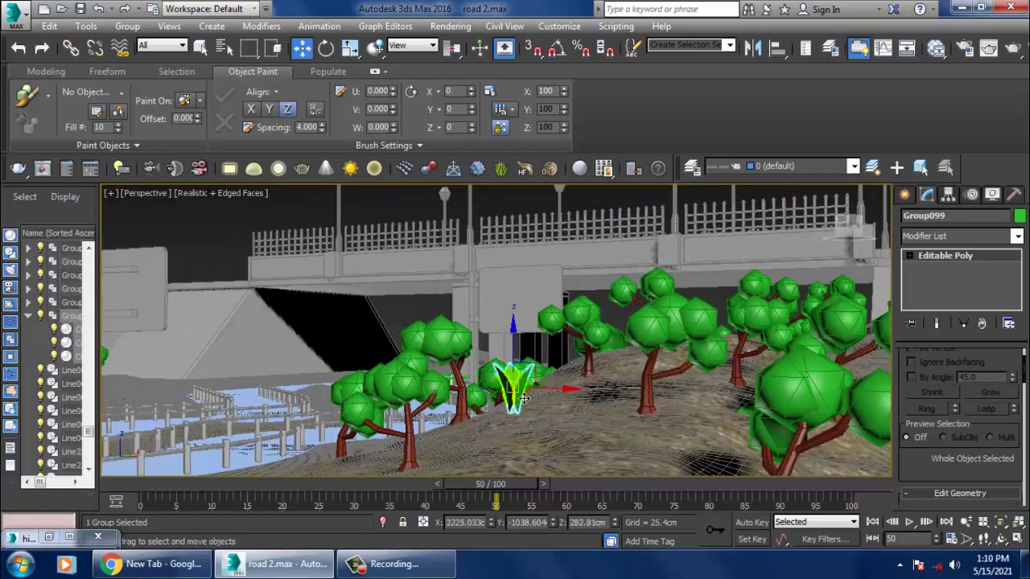
Adjust the newest plant clone's height to about Z 166 cm so it rests on the ground near the closest tree.
{"action": "scroll", "coordinate": [530, 416], "scroll_direction": "down", "scroll_amount": 3}
{"action": "scroll", "coordinate": [544, 378], "scroll_direction": "up", "scroll_amount": 5}
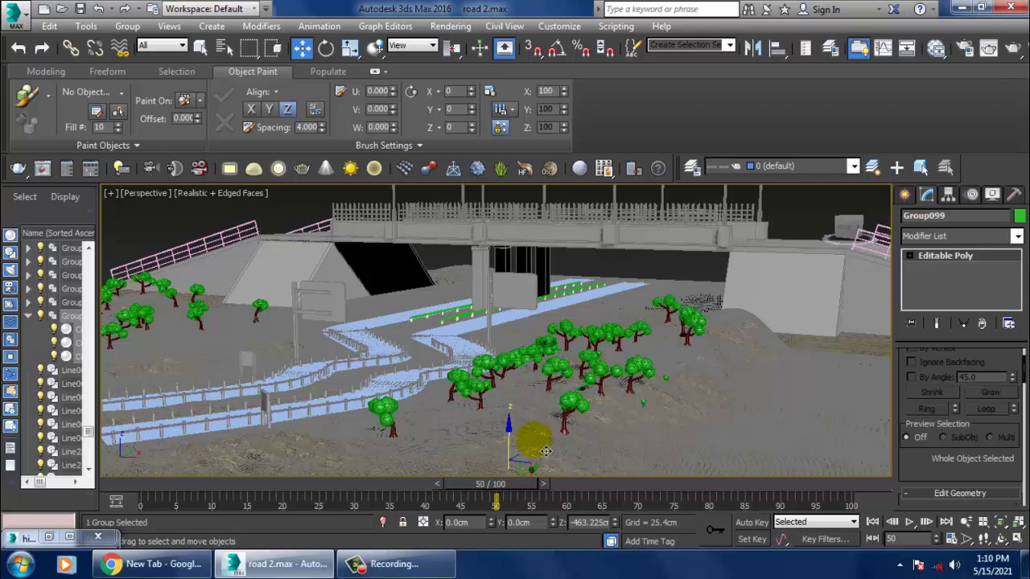
{"action": "key", "text": "z"}
{"action": "scroll", "coordinate": [519, 377], "scroll_direction": "down", "scroll_amount": 6}
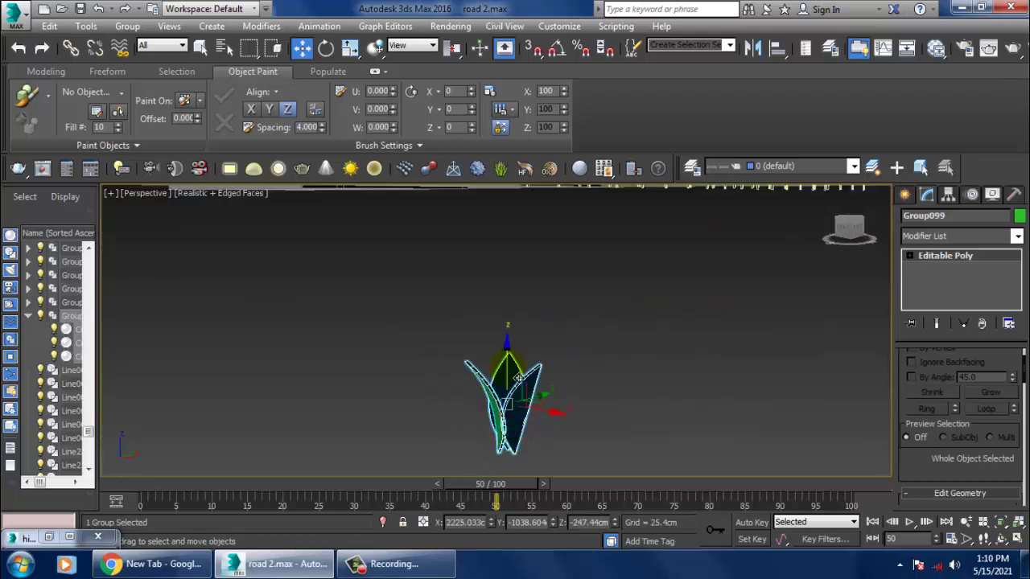
{"action": "middle_click_drag", "start_coordinate": [522, 263], "coordinate": [537, 471]}
{"action": "scroll", "coordinate": [531, 428], "scroll_direction": "down", "scroll_amount": 7}
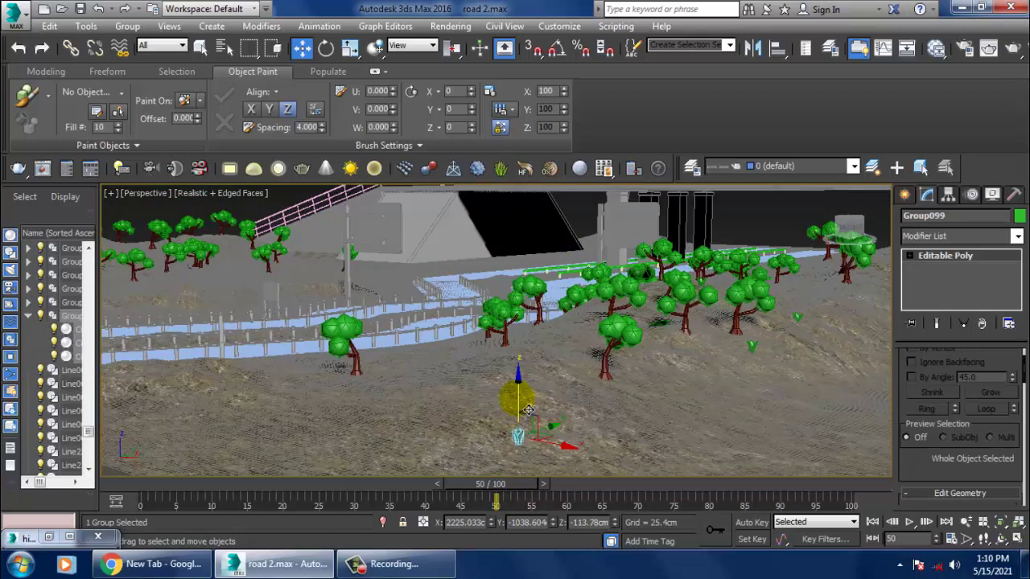
{"action": "key", "text": "z"}
{"action": "scroll", "coordinate": [611, 403], "scroll_direction": "down", "scroll_amount": 8}
{"action": "scroll", "coordinate": [611, 402], "scroll_direction": "down", "scroll_amount": 6}
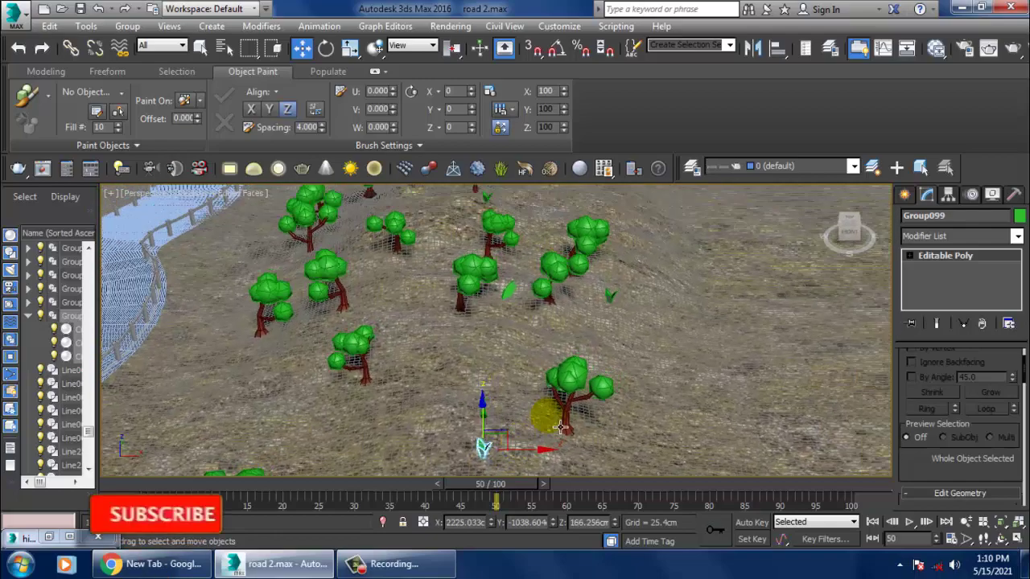
{"action": "scroll", "coordinate": [687, 314], "scroll_direction": "up", "scroll_amount": 2}
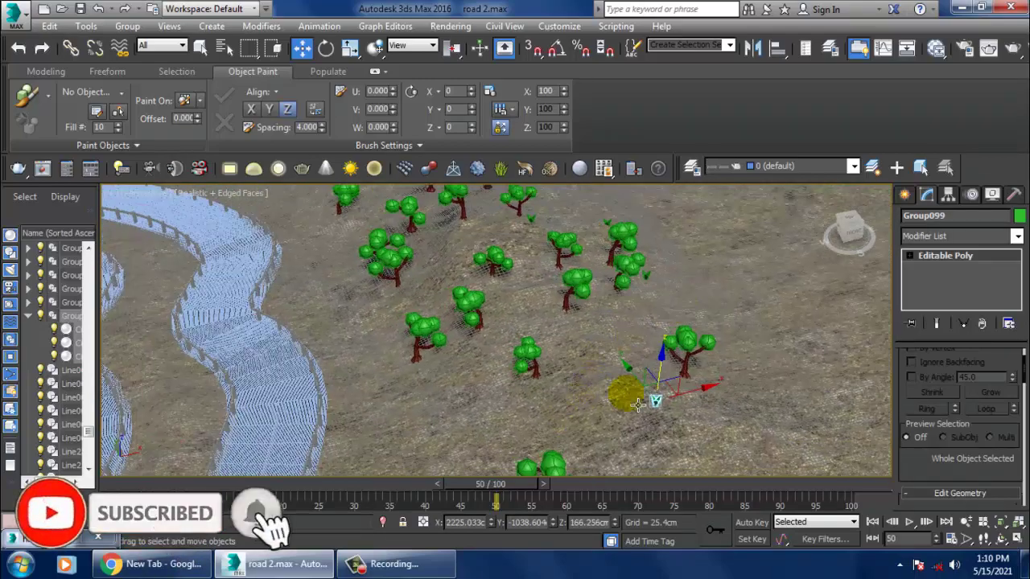